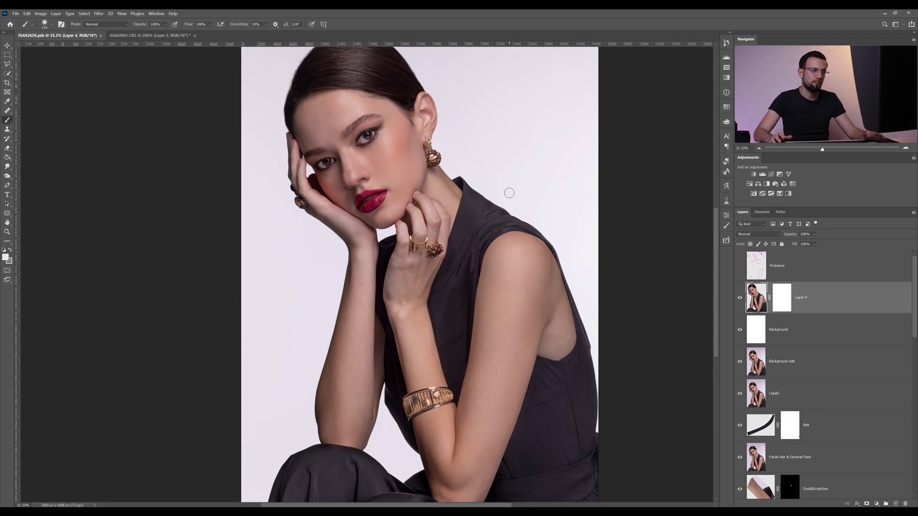
# - Create a new 2560 × 1600 pixel document at 72 ppi and fill its layer with light grey
pyautogui.click(16, 12)
pyautogui.press('Right')
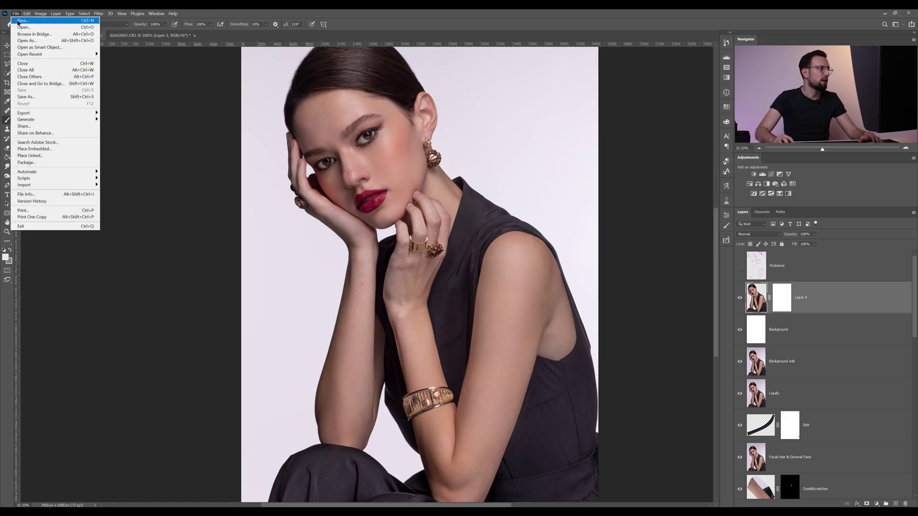
pyautogui.click(18, 20)
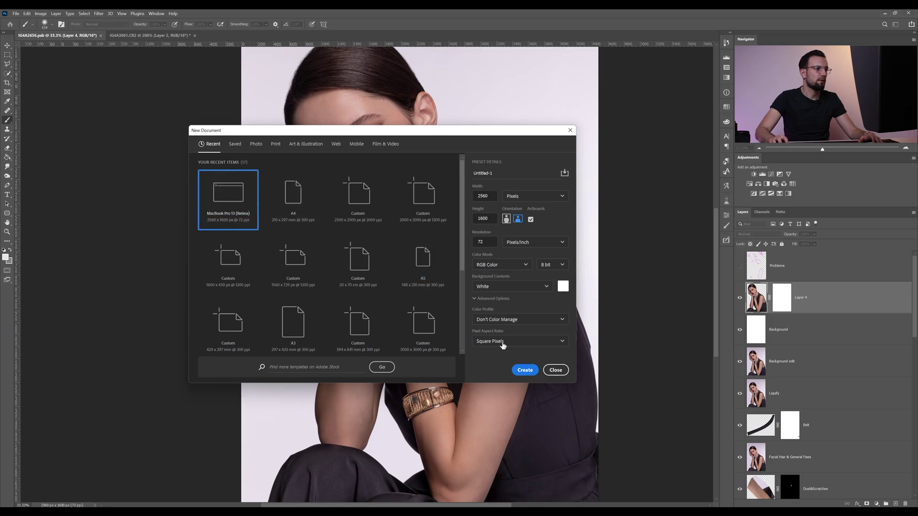
pyautogui.click(525, 370)
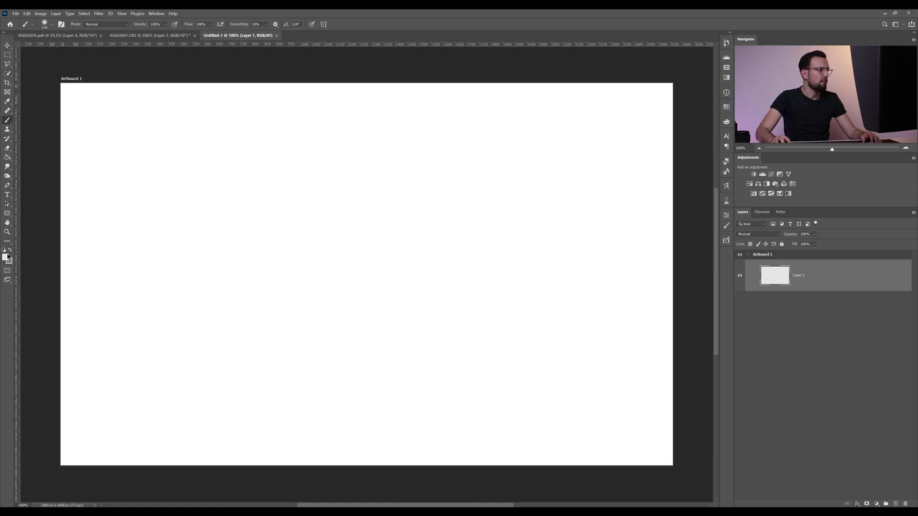
pyautogui.click(7, 157)
pyautogui.click(275, 262)
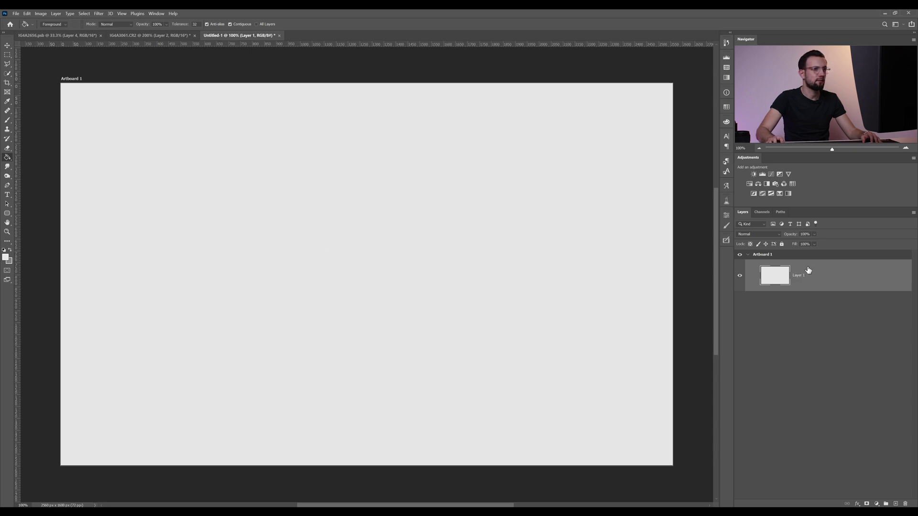
# - Set up a large, hard-edged round brush and reset the colours to the default black and white
pyautogui.click(8, 121)
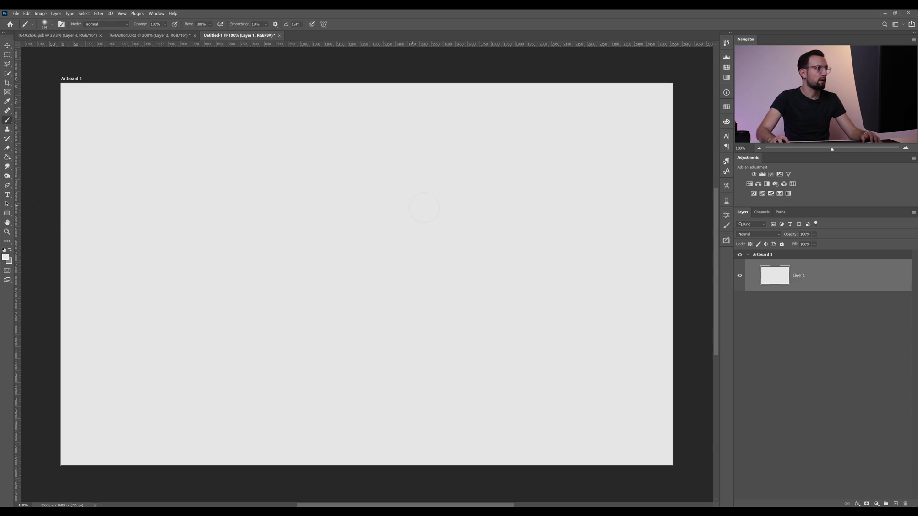
pyautogui.moveTo(444, 246); pyautogui.dragTo(512, 248)
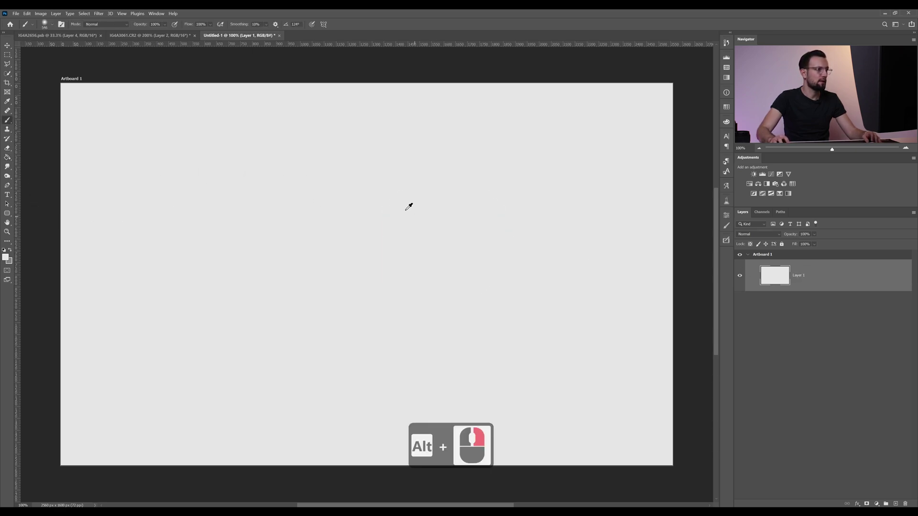
pyautogui.moveTo(387, 192); pyautogui.dragTo(388, 192)
pyautogui.moveTo(354, 254); pyautogui.dragTo(395, 294)
pyautogui.click(4, 249)
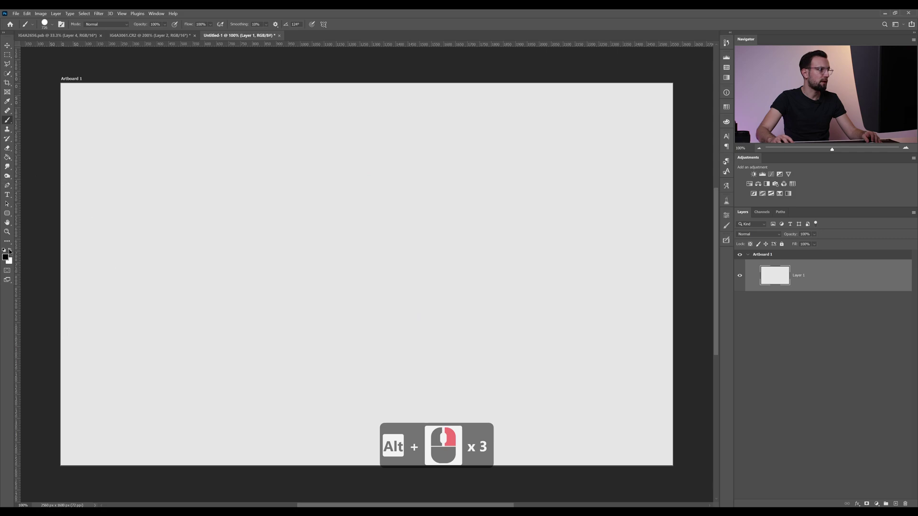
# - Undo a black circle stamped on the grey layer and stamp one near the artboard's centre on a new layer instead
pyautogui.click(366, 256)
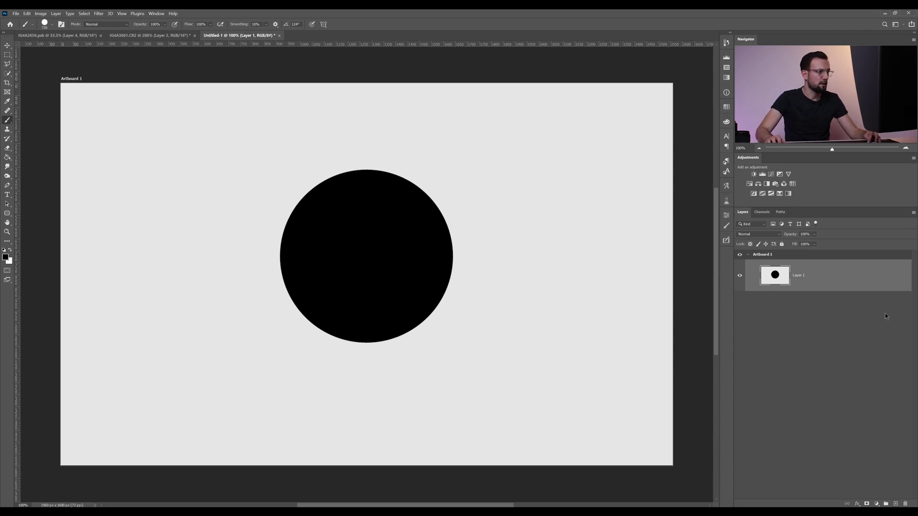
pyautogui.hotkey('ctrl', 'z')
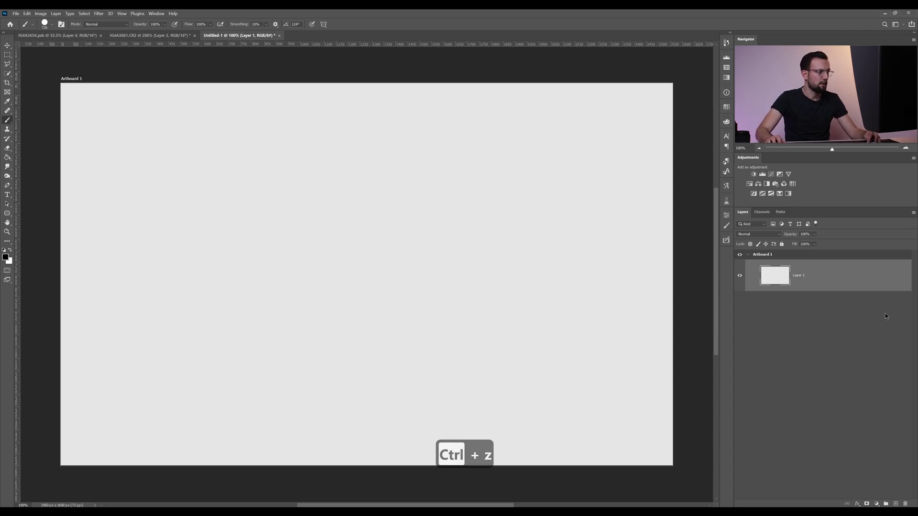
pyautogui.click(895, 504)
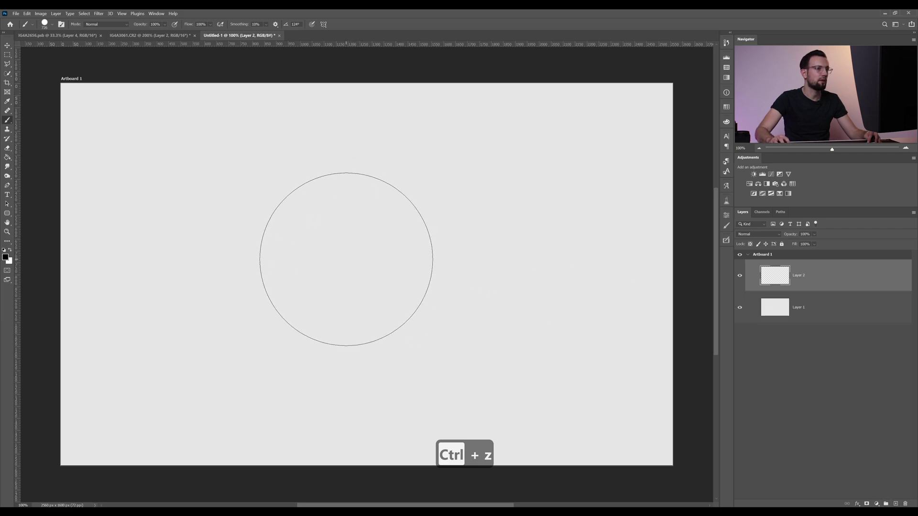
pyautogui.click(346, 259)
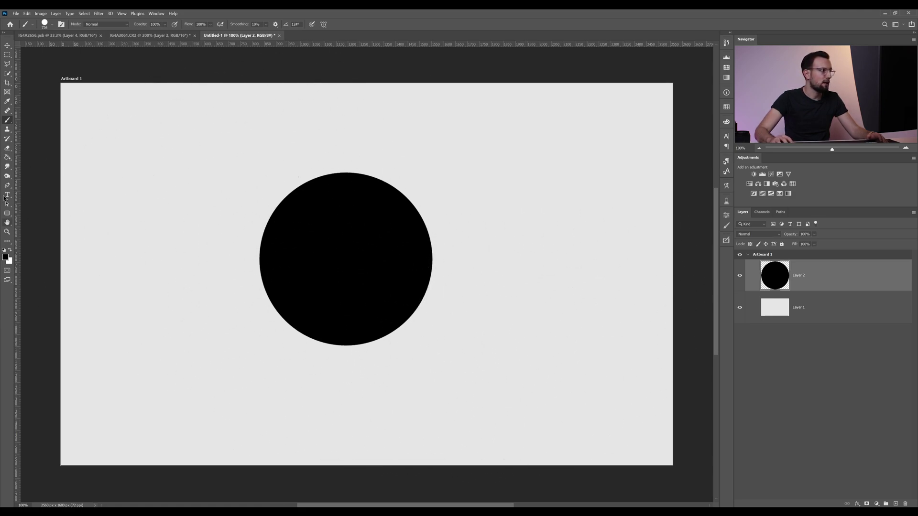
# - Paint one soft dark grey (#2b2b2b) dab with 0% brush hardness over the centre of the black circle
pyautogui.moveTo(346, 258)
pyautogui.mouseDown()
pyautogui.moveTo(327, 257)
pyautogui.moveTo(361, 352)
pyautogui.moveTo(360, 220)
pyautogui.mouseUp()
pyautogui.moveTo(356, 154); pyautogui.dragTo(335, 182)
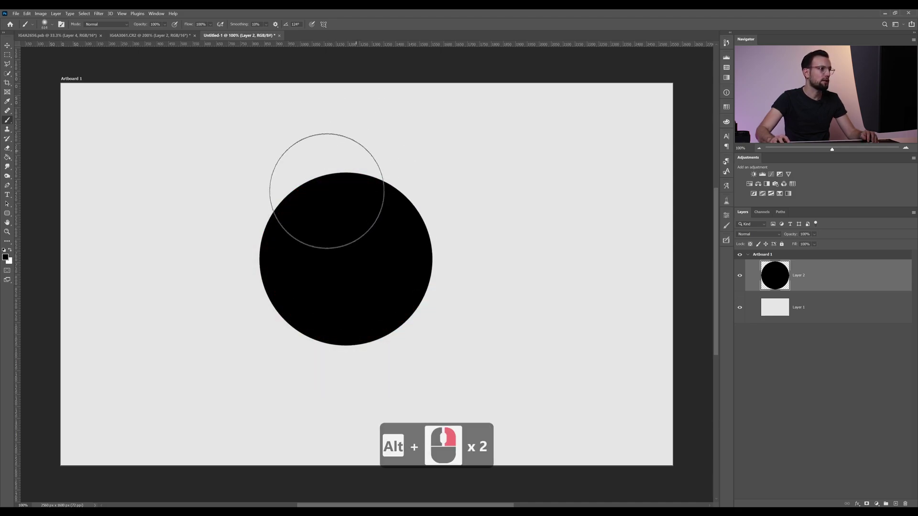
pyautogui.click(6, 257)
pyautogui.moveTo(486, 369); pyautogui.dragTo(469, 365)
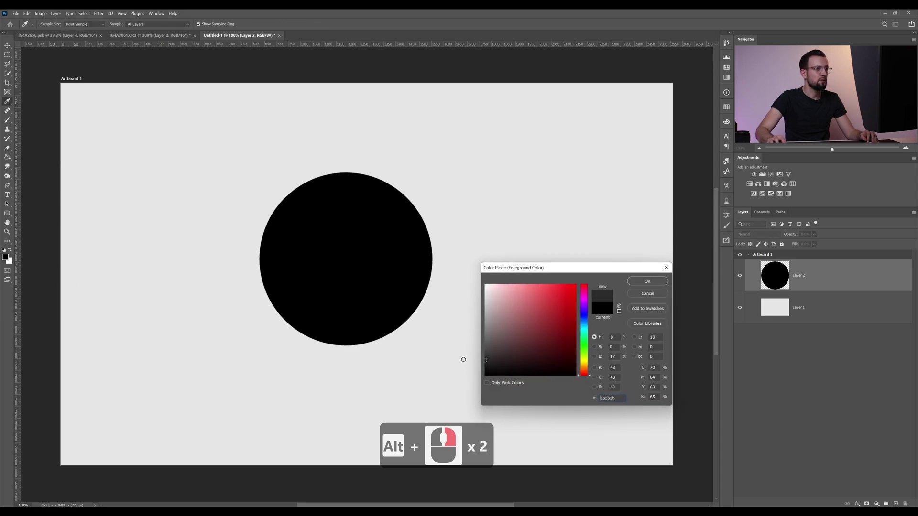
pyautogui.click(647, 281)
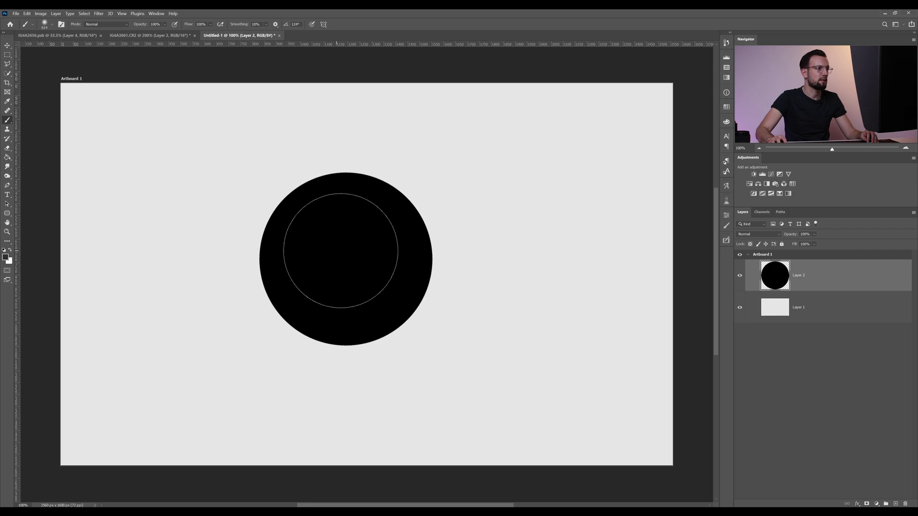
pyautogui.rightClick(348, 248)
pyautogui.keyDown('alt'); pyautogui.rightClick(348, 248); pyautogui.keyUp('alt')
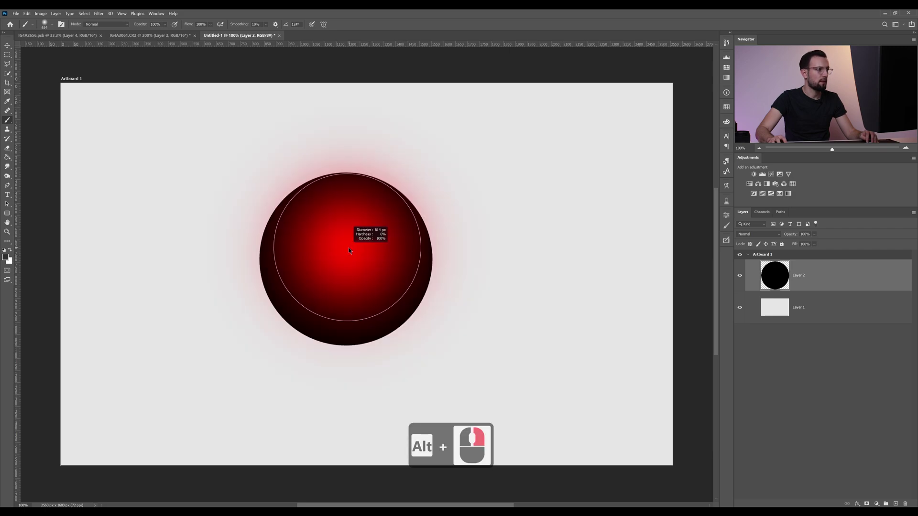
pyautogui.keyDown('alt'); pyautogui.rightClick(357, 260); pyautogui.keyUp('alt')
pyautogui.keyDown('alt'); pyautogui.rightClick(356, 260); pyautogui.keyUp('alt')
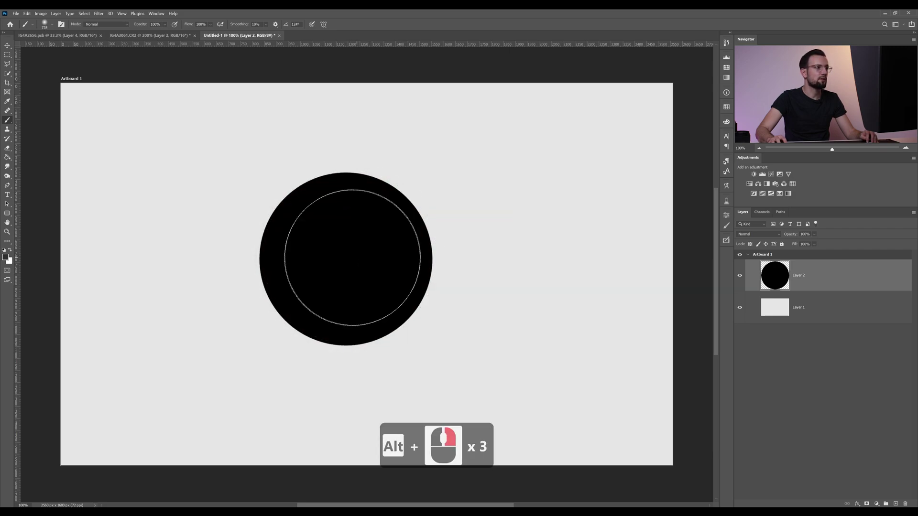
pyautogui.click(345, 257)
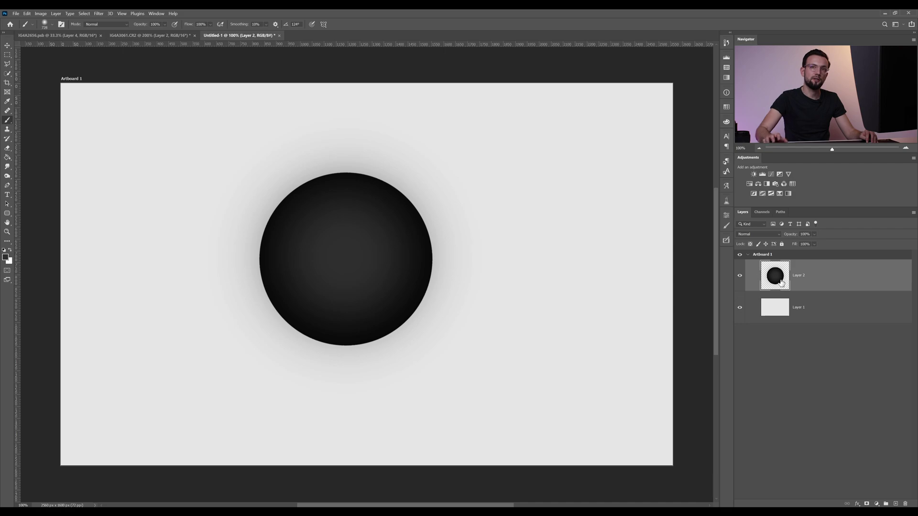
# - Paint a smaller soft dab in a lighter dark grey (RGB 65, 65, 65) at the circle's centre
pyautogui.click(6, 258)
pyautogui.moveTo(505, 342); pyautogui.dragTo(483, 352)
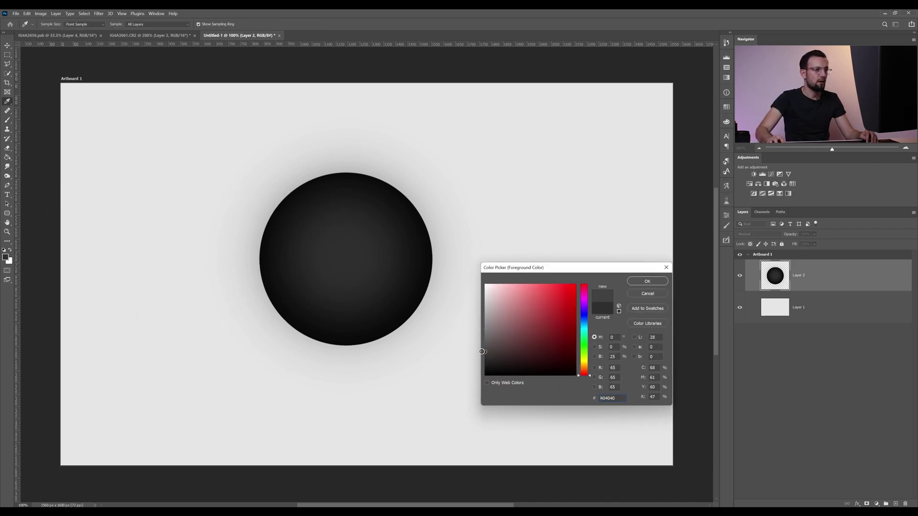
pyautogui.click(550, 319)
pyautogui.press('Return')
pyautogui.press('b')
pyautogui.click(351, 251)
pyautogui.moveTo(333, 258); pyautogui.dragTo(315, 259)
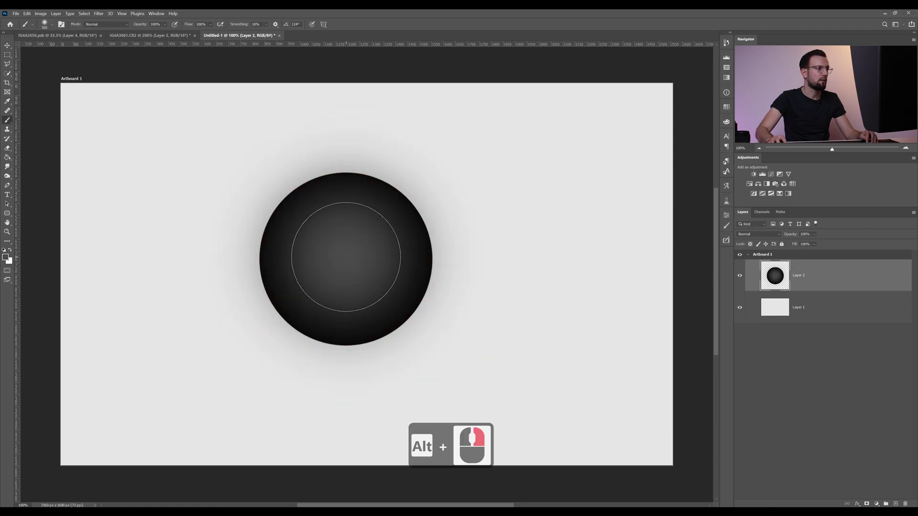
# - Paint a smaller soft mid-grey (#7c7c7c) dab slightly above and to the right of the circle's centre
pyautogui.click(6, 257)
pyautogui.moveTo(484, 337)
pyautogui.mouseDown()
pyautogui.moveTo(478, 343)
pyautogui.moveTo(475, 330)
pyautogui.mouseUp()
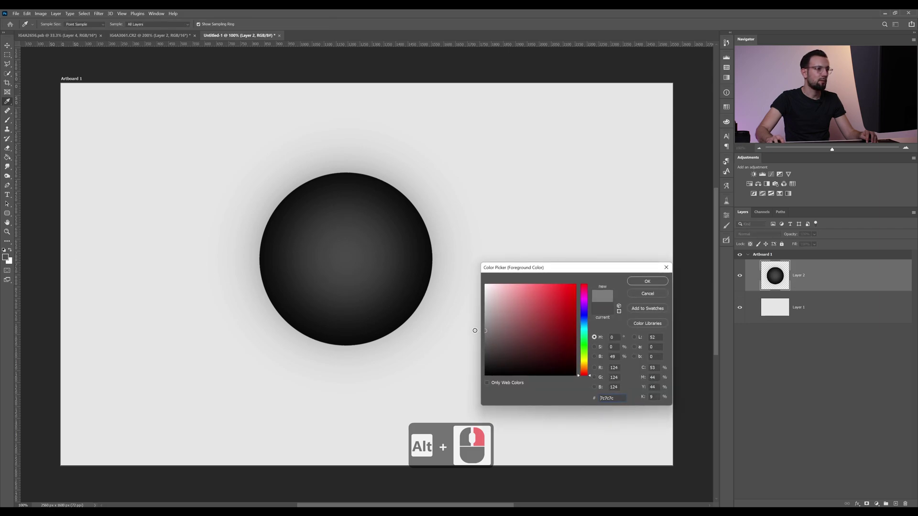
pyautogui.click(647, 281)
pyautogui.moveTo(353, 250)
pyautogui.mouseDown()
pyautogui.moveTo(331, 253)
pyautogui.moveTo(362, 247)
pyautogui.mouseUp()
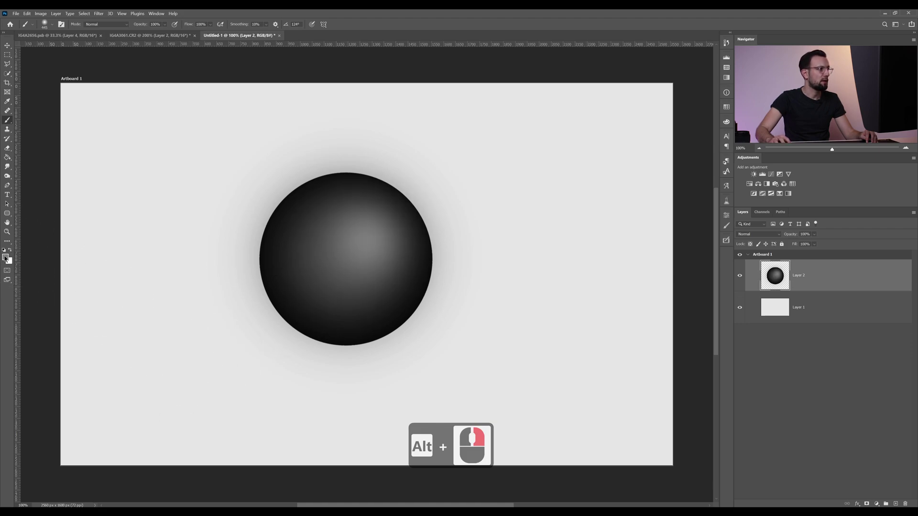
# - Add a smaller soft dab in lighter grey (#a1a1a1) inside the sphere's upper-right highlight
pyautogui.click(5, 258)
pyautogui.moveTo(479, 315); pyautogui.dragTo(478, 318)
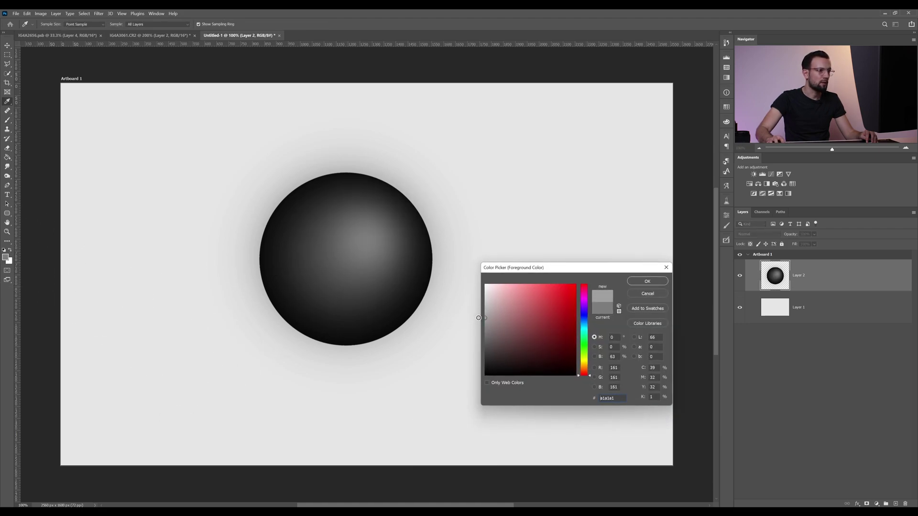
pyautogui.click(646, 281)
pyautogui.keyDown('alt'); pyautogui.rightClick(349, 225); pyautogui.keyUp('alt')
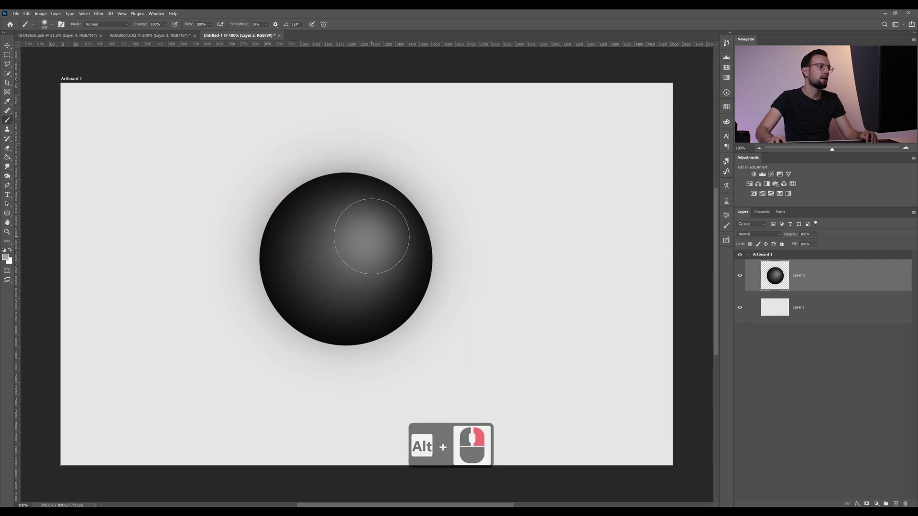
# - Brighten the sphere's highlight with a smaller soft dab of light grey (#bababa)
pyautogui.click(6, 258)
pyautogui.moveTo(484, 318); pyautogui.dragTo(484, 309)
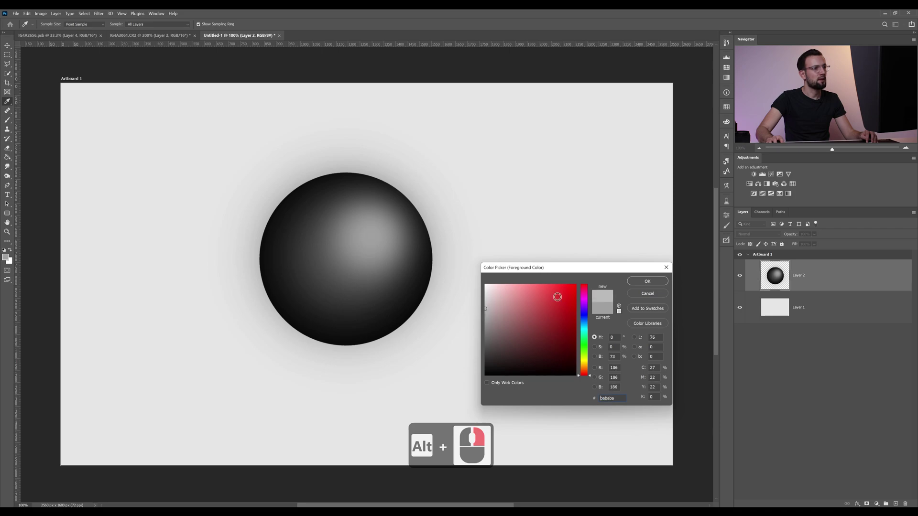
pyautogui.click(653, 283)
pyautogui.keyDown('alt'); pyautogui.rightClick(380, 237); pyautogui.keyUp('alt')
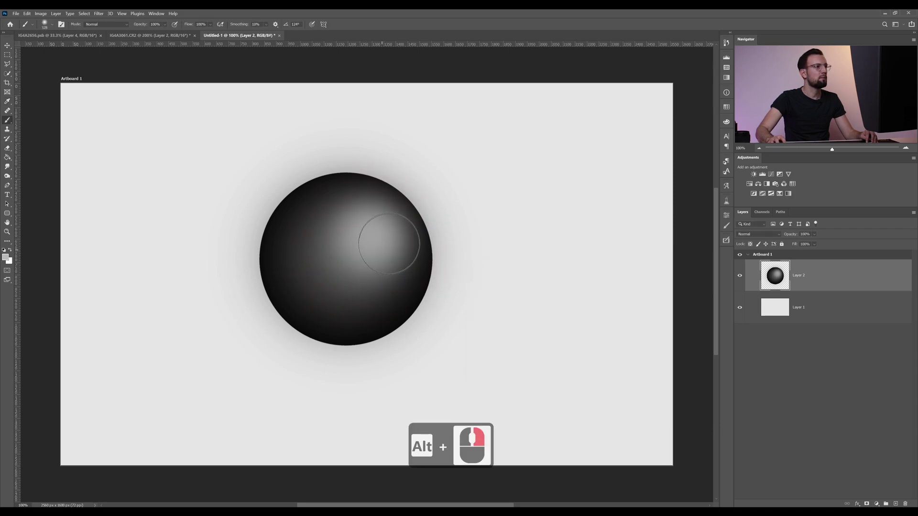
pyautogui.click(380, 237)
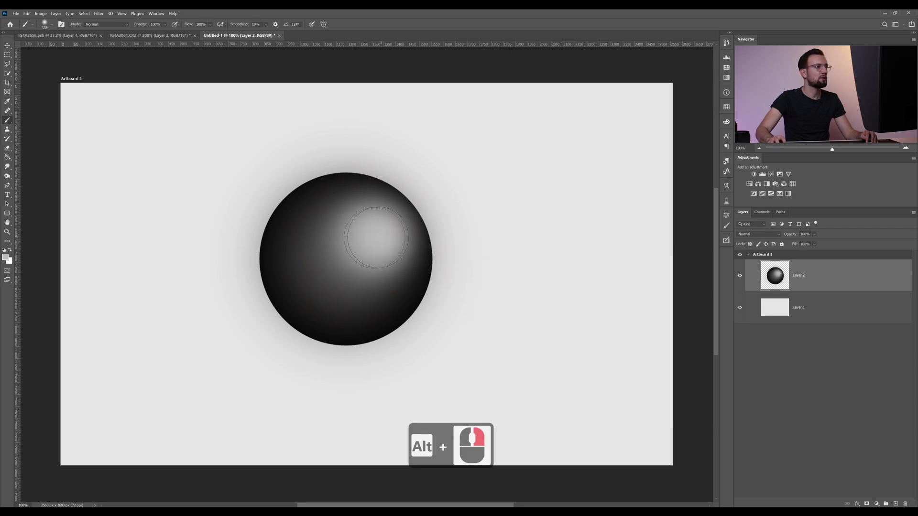
# - Build up the sphere's highlight with a smaller soft dab of pale grey (#cecece)
pyautogui.click(6, 258)
pyautogui.click(487, 304)
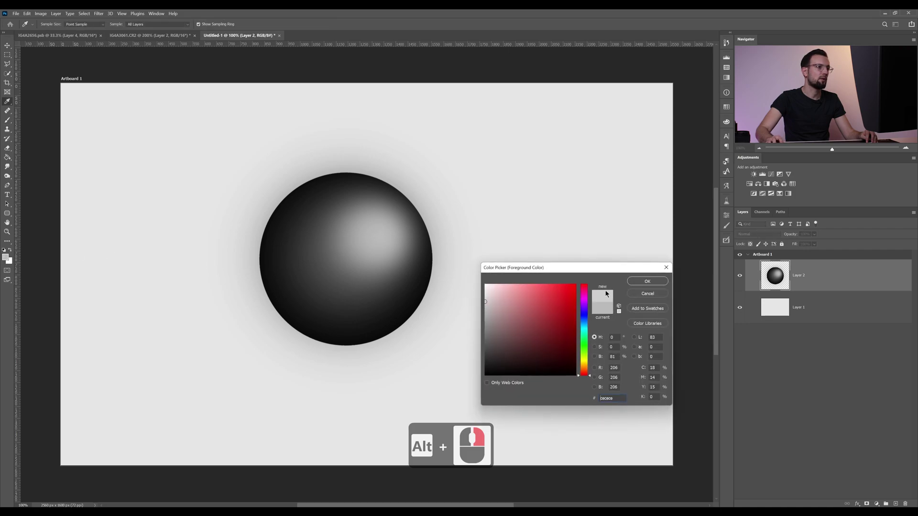
pyautogui.click(647, 281)
pyautogui.keyDown('alt'); pyautogui.rightClick(380, 237); pyautogui.keyUp('alt')
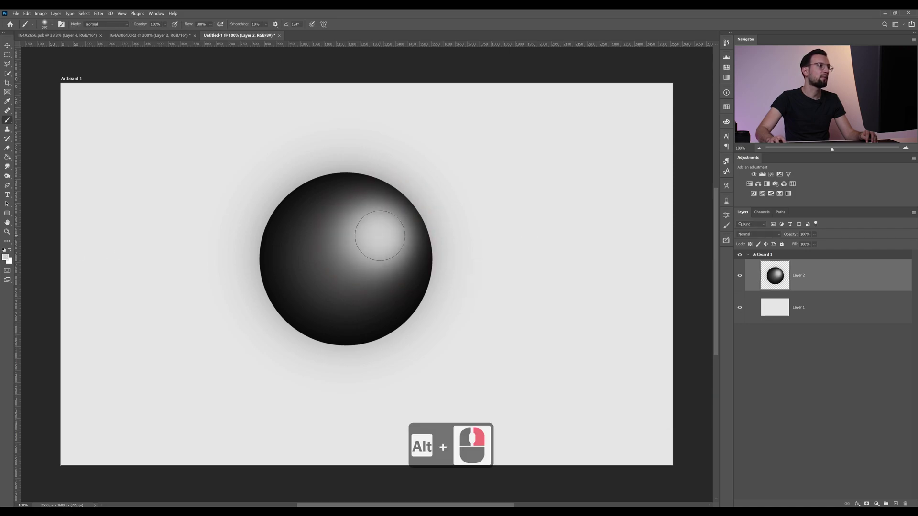
# - Paint a near-white soft dab with a smaller brush in the middle of the sphere's highlight
pyautogui.click(8, 258)
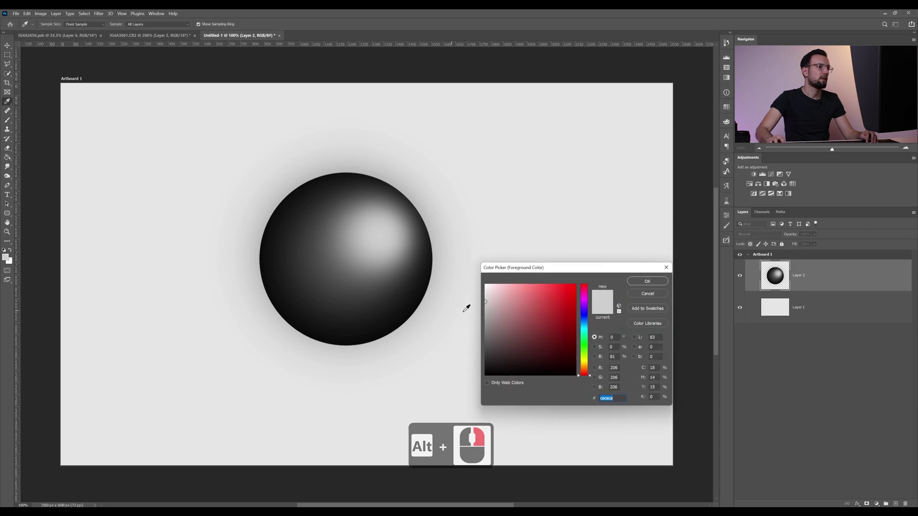
pyautogui.click(485, 291)
pyautogui.click(652, 283)
pyautogui.keyDown('alt'); pyautogui.rightClick(379, 230); pyautogui.keyUp('alt')
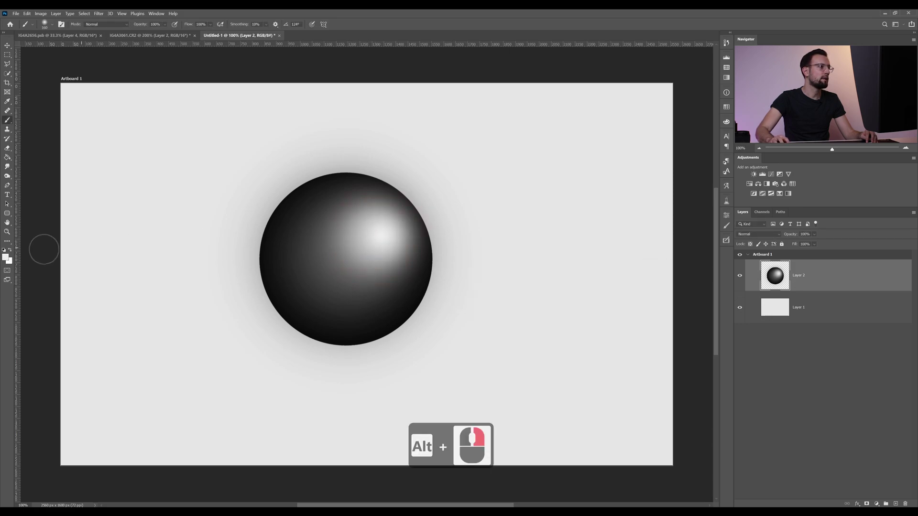
# - Finish the sphere's highlight with a small soft dab of pure white (RGB 255, 255, 255) at its brightest point
pyautogui.click(6, 257)
pyautogui.click(486, 289)
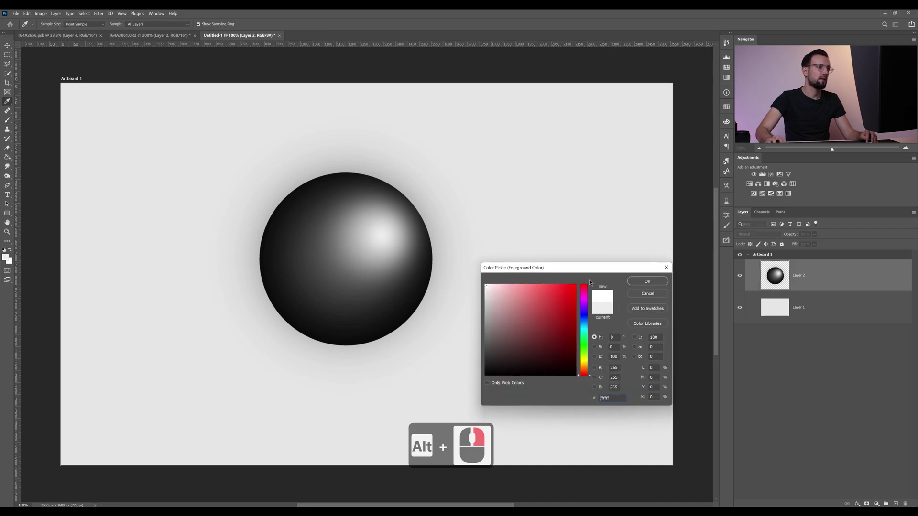
pyautogui.click(647, 281)
pyautogui.keyDown('alt'); pyautogui.rightClick(389, 240); pyautogui.keyUp('alt')
pyautogui.click(383, 233)
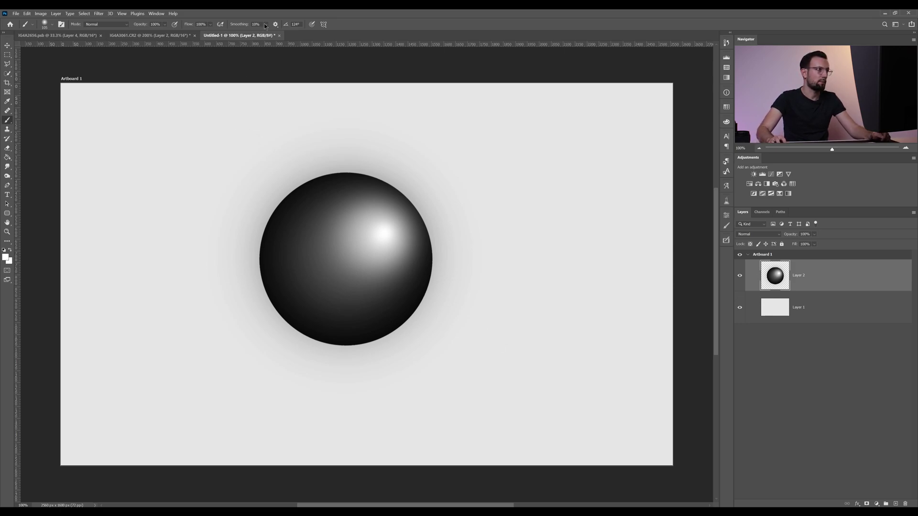
# - Close the sphere document without saving and return to the portrait
pyautogui.click(279, 35)
pyautogui.click(452, 241)
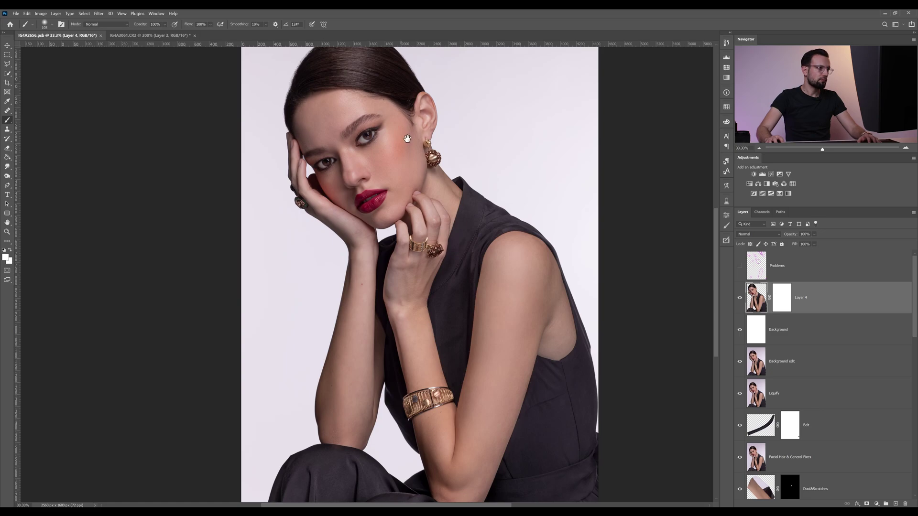
pyautogui.moveTo(408, 141); pyautogui.dragTo(428, 176)
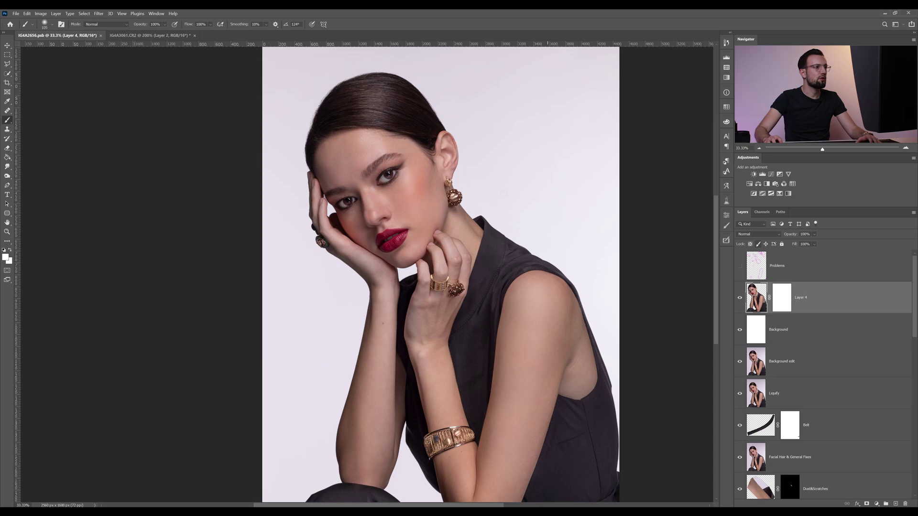
pyautogui.moveTo(462, 217); pyautogui.dragTo(463, 192)
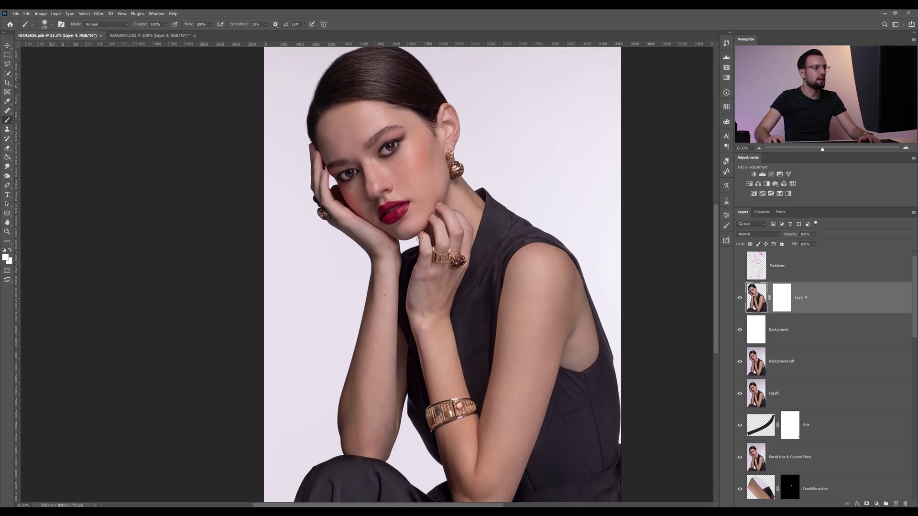
# - Add a Curves adjustment layer above Layer 4, darken the portrait by pulling the curve's lower midtones down to output 37, and hide the layer
pyautogui.moveTo(548, 348); pyautogui.dragTo(599, 348)
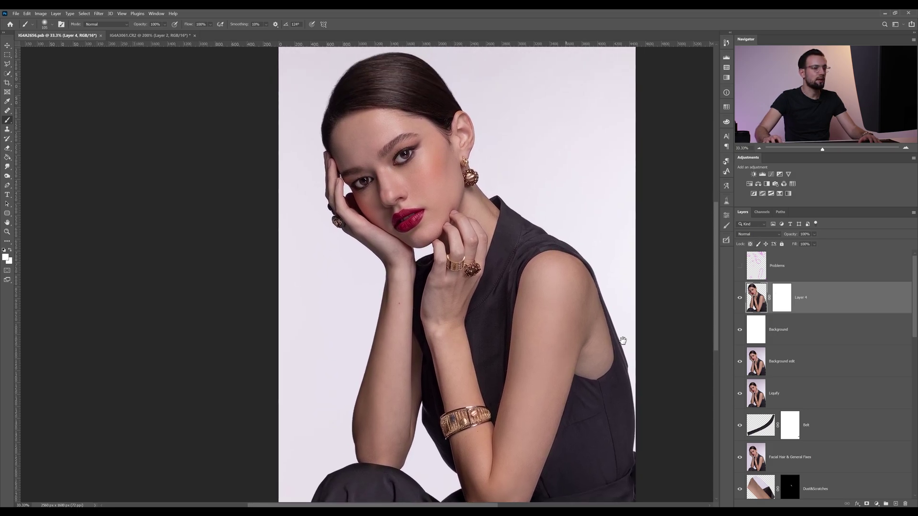
pyautogui.click(771, 175)
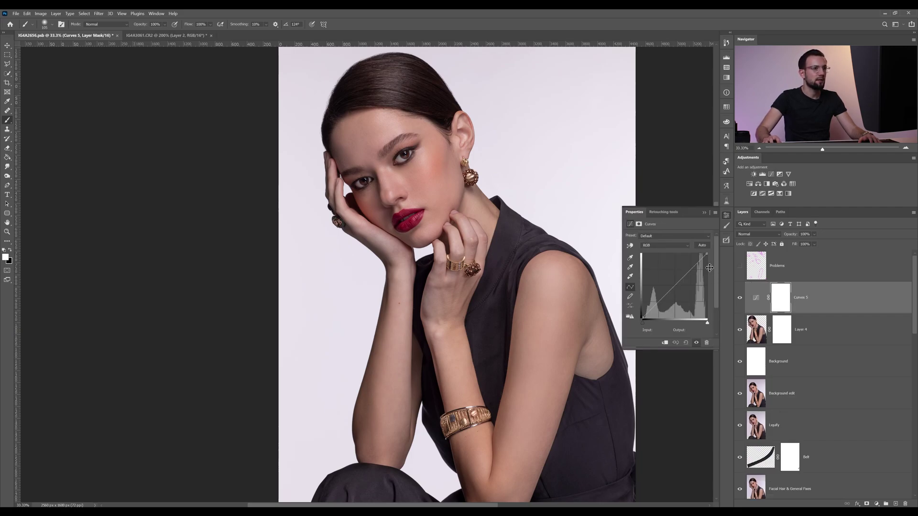
pyautogui.moveTo(537, 284); pyautogui.dragTo(502, 262)
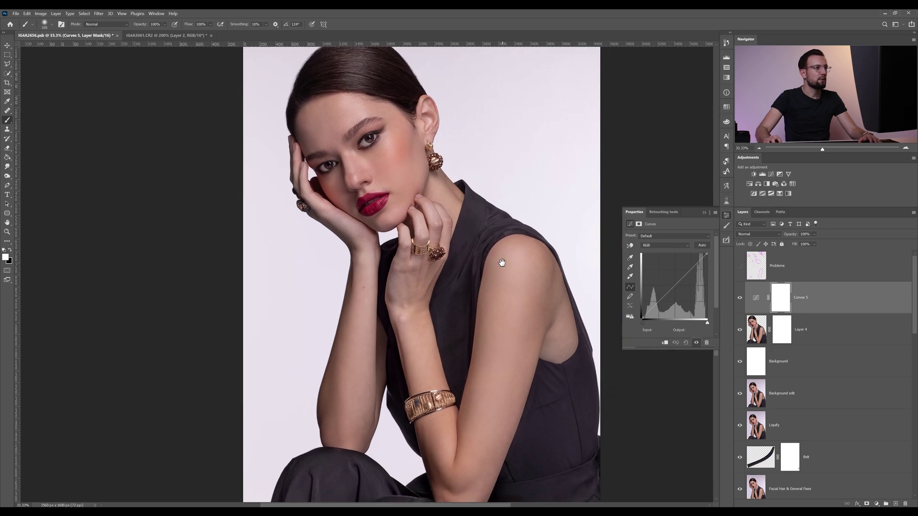
pyautogui.click(658, 300)
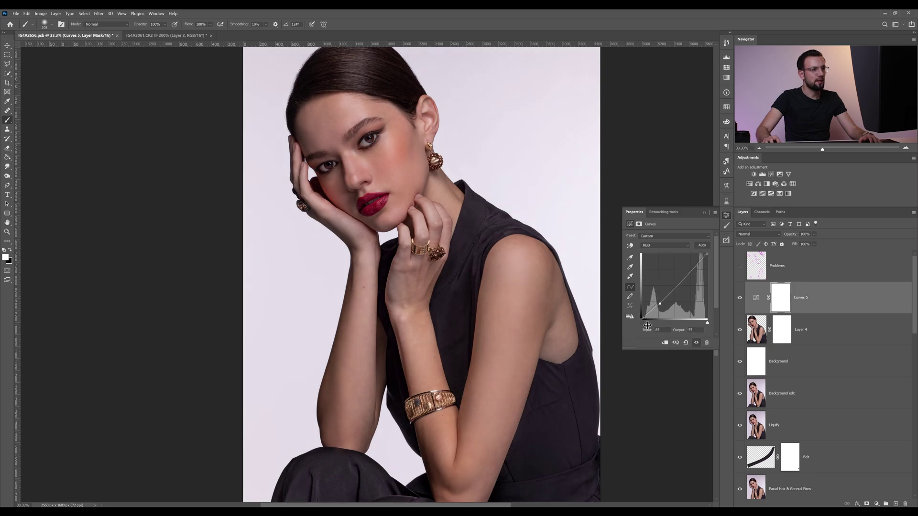
pyautogui.moveTo(660, 304); pyautogui.dragTo(661, 307)
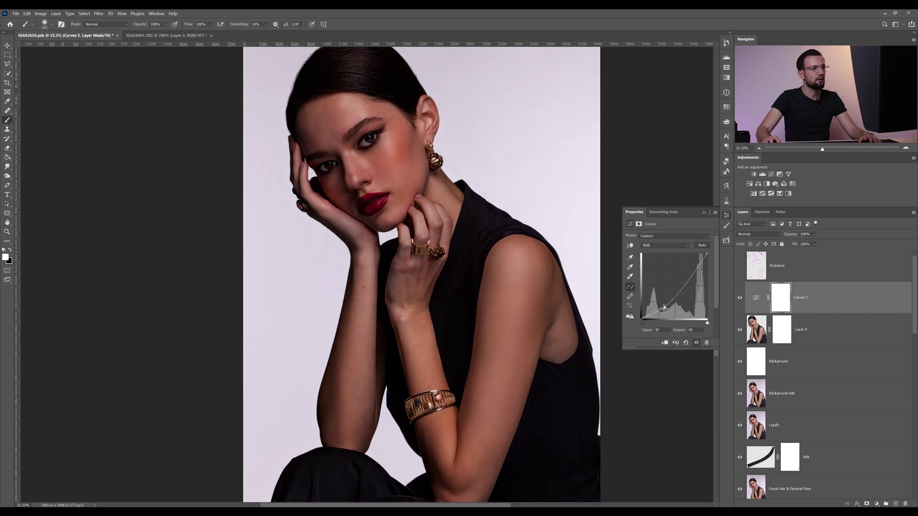
pyautogui.moveTo(664, 309); pyautogui.dragTo(665, 310)
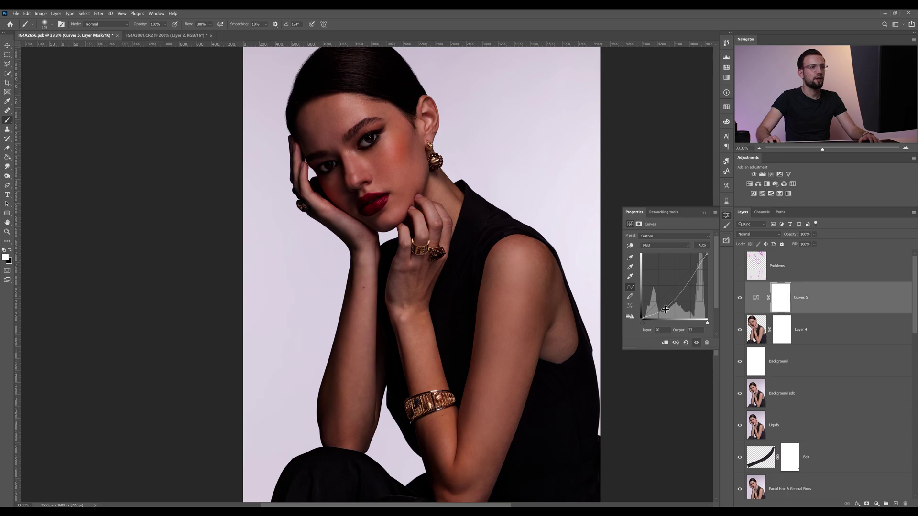
pyautogui.click(704, 213)
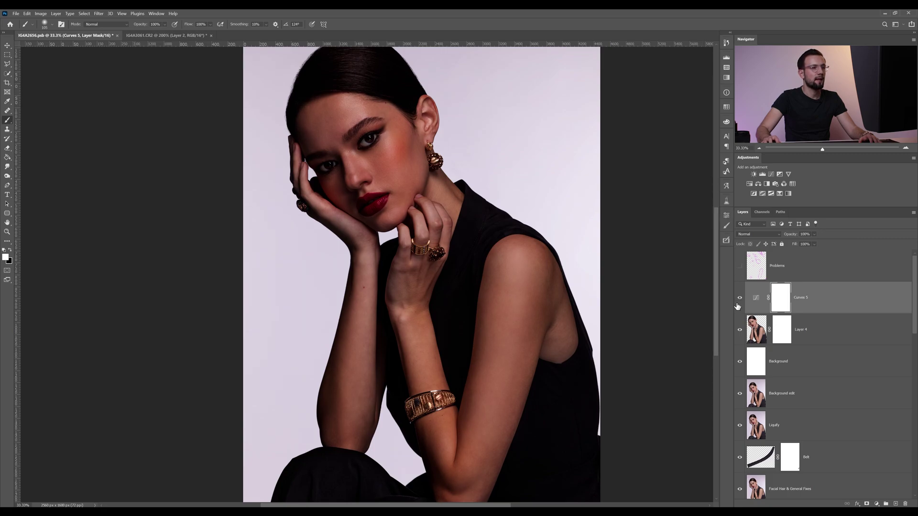
pyautogui.click(740, 299)
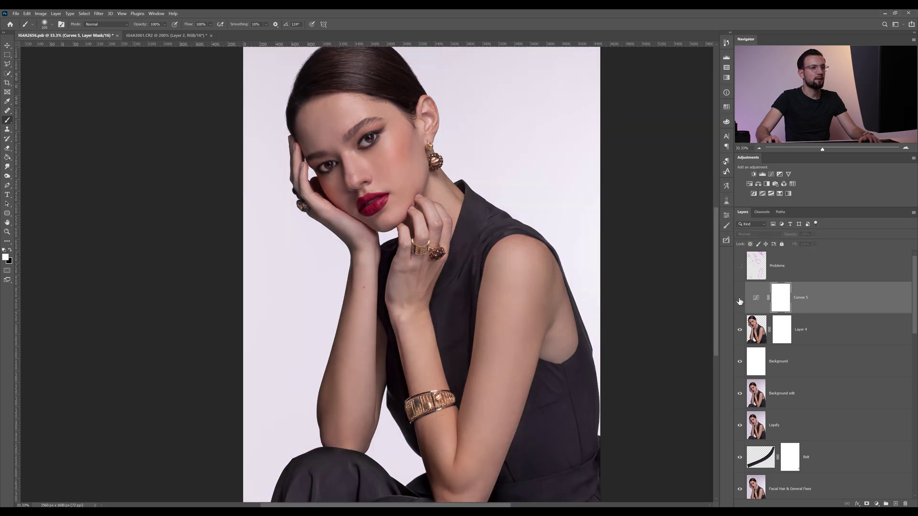
# - Add a second Curves adjustment layer that brightens the image with a point at input 186, output 212, and hide it
pyautogui.click(769, 175)
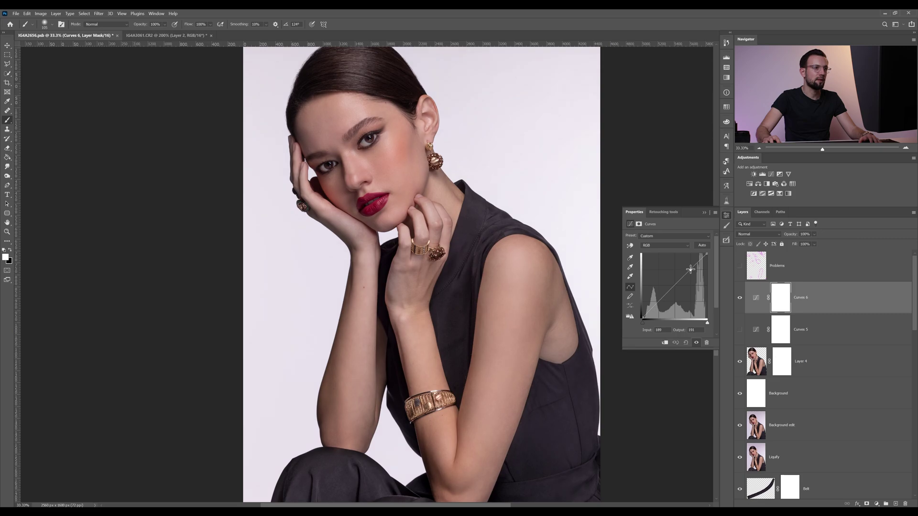
pyautogui.moveTo(691, 267); pyautogui.dragTo(690, 265)
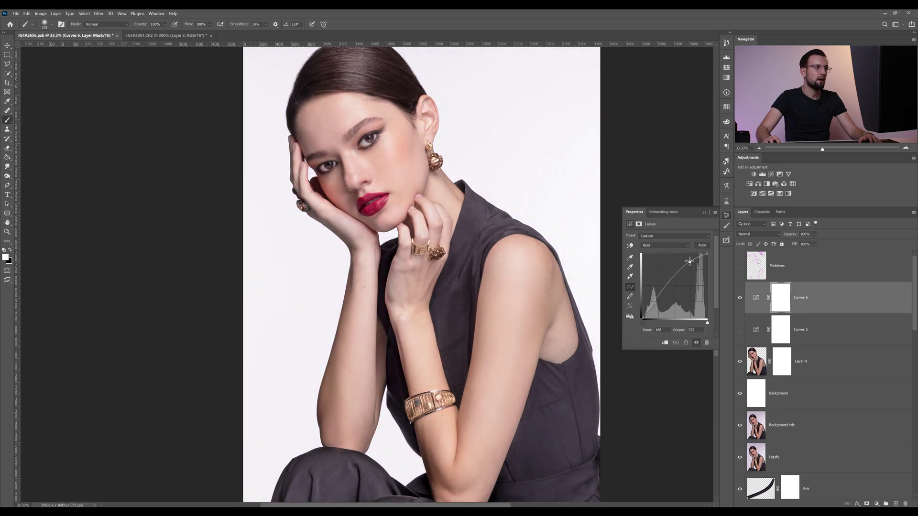
pyautogui.click(704, 214)
pyautogui.click(740, 296)
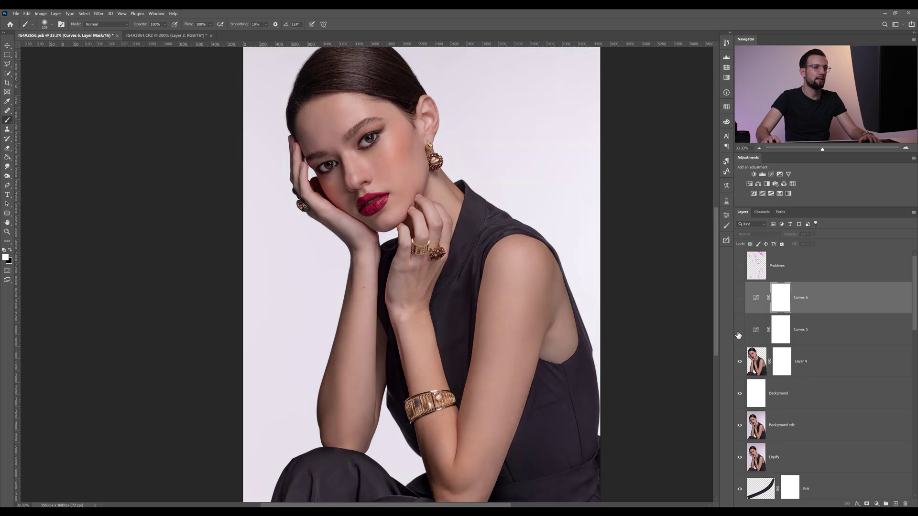
# - Show the darkening Curves layer again and invert its mask to black
pyautogui.click(739, 330)
pyautogui.click(782, 330)
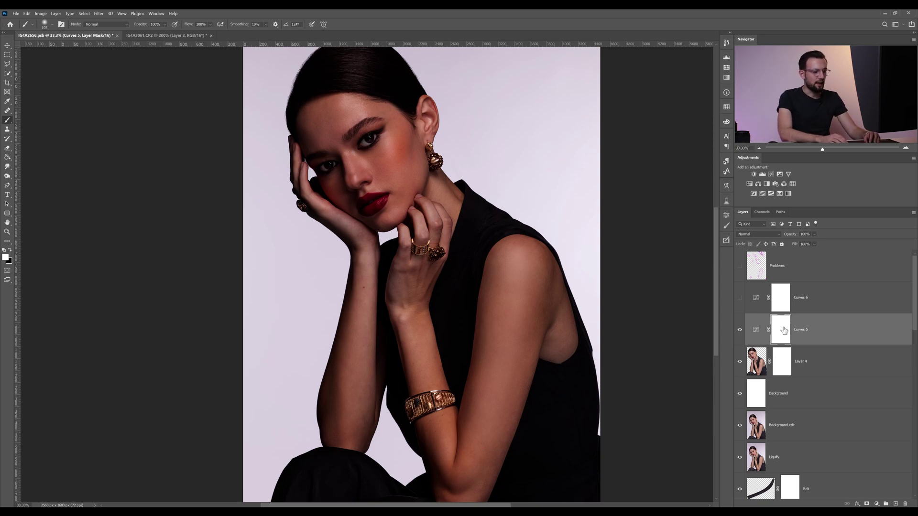
pyautogui.hotkey('ctrl', 'i')
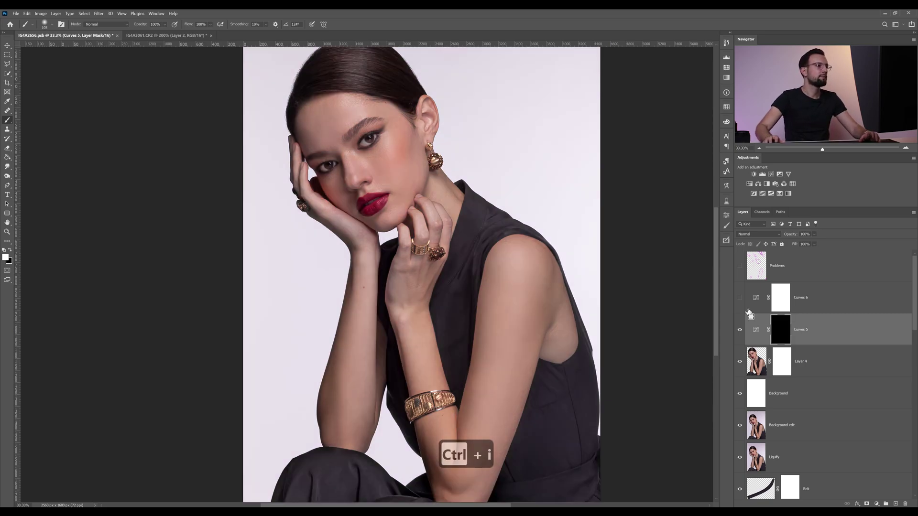
# - Try painting a shadow down the outer edge of the upper arm on the darkening mask with a soft brush at 68% opacity
pyautogui.moveTo(487, 303); pyautogui.dragTo(506, 269)
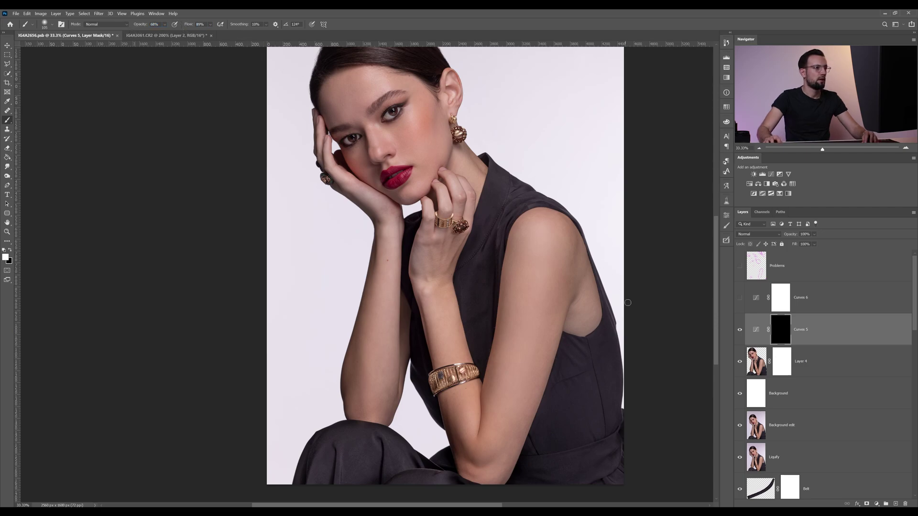
pyautogui.press('z')
pyautogui.click(559, 305)
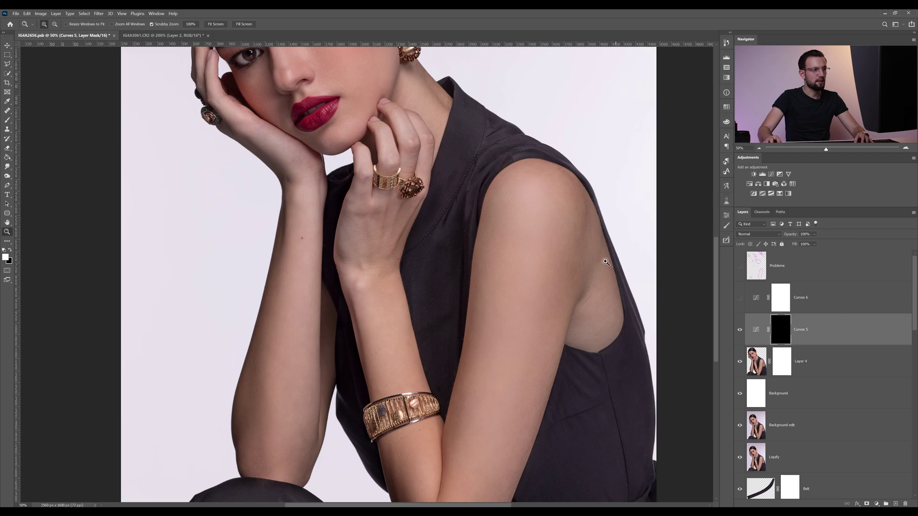
pyautogui.press('b')
pyautogui.keyDown('alt'); pyautogui.rightClick(563, 255); pyautogui.keyUp('alt')
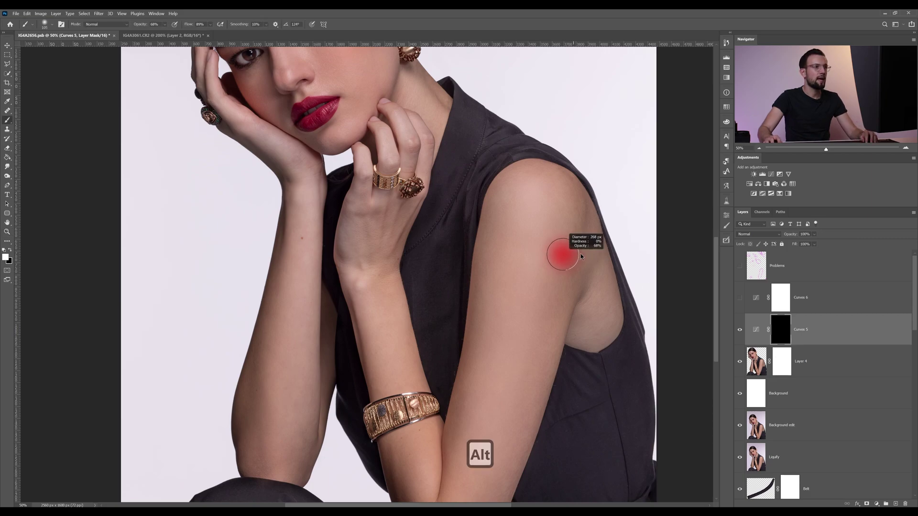
pyautogui.scroll(-2, 569, 279)
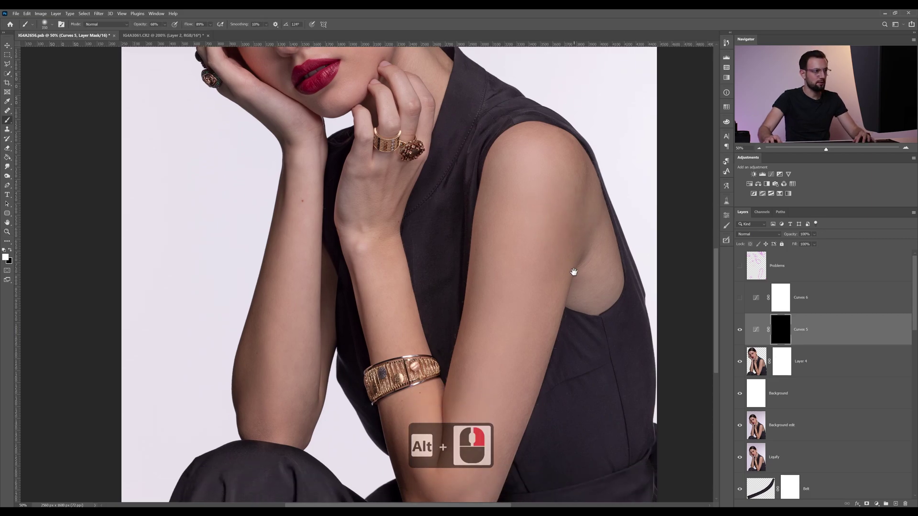
pyautogui.scroll(-2, 568, 282)
pyautogui.moveTo(559, 191); pyautogui.dragTo(479, 459)
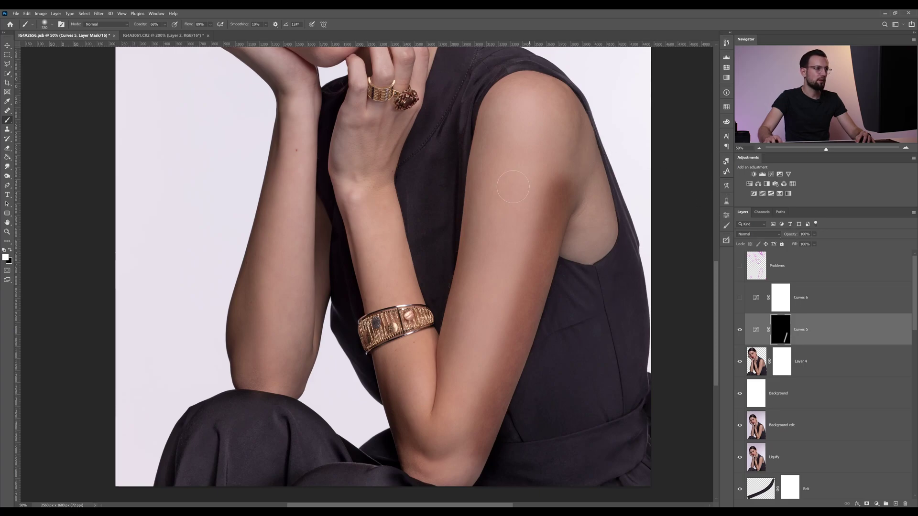
pyautogui.hotkey('ctrl', 'z')
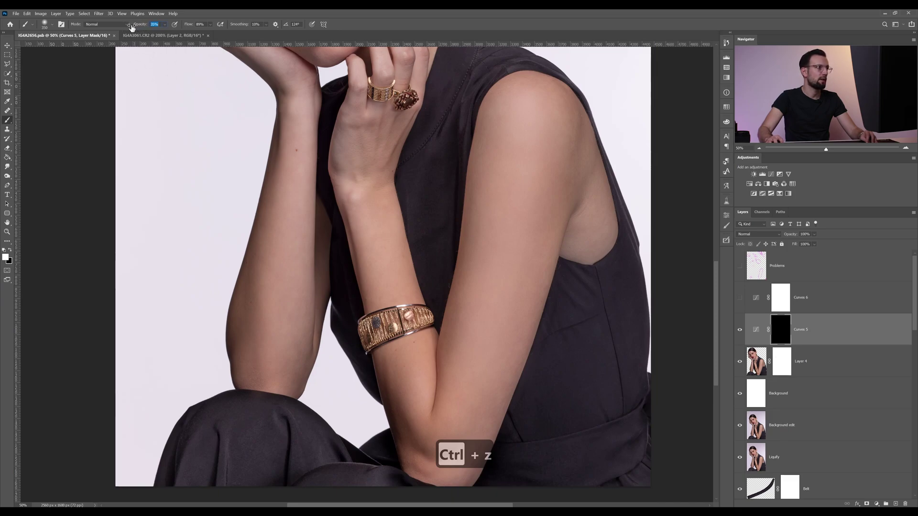
# - Try a larger soft brush at 25% opacity on the darkening mask around the outer upper arm and armpit
pyautogui.click(756, 330)
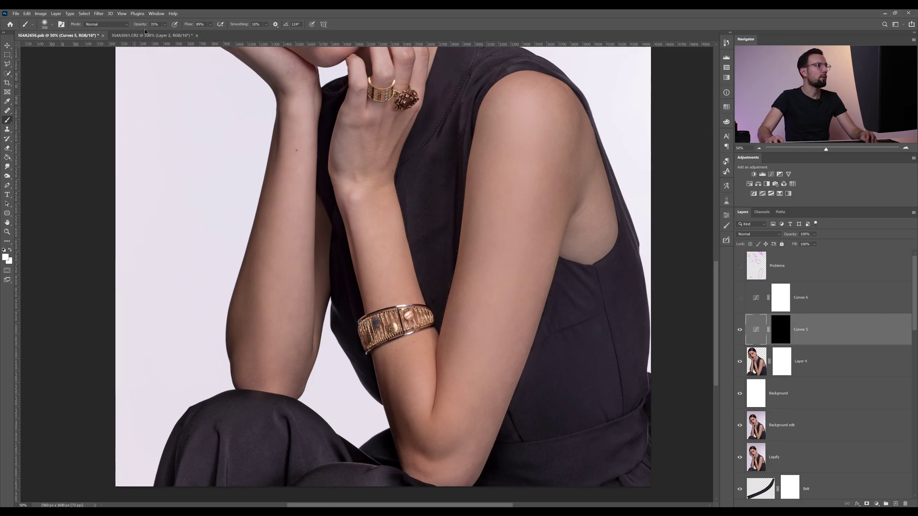
pyautogui.click(781, 332)
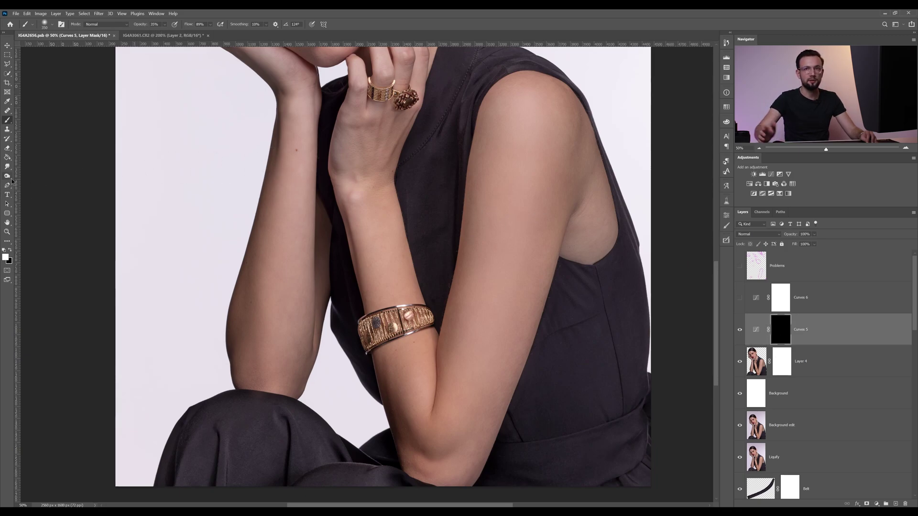
pyautogui.keyDown('ctrl'); pyautogui.rightClick(561, 224); pyautogui.keyUp('ctrl')
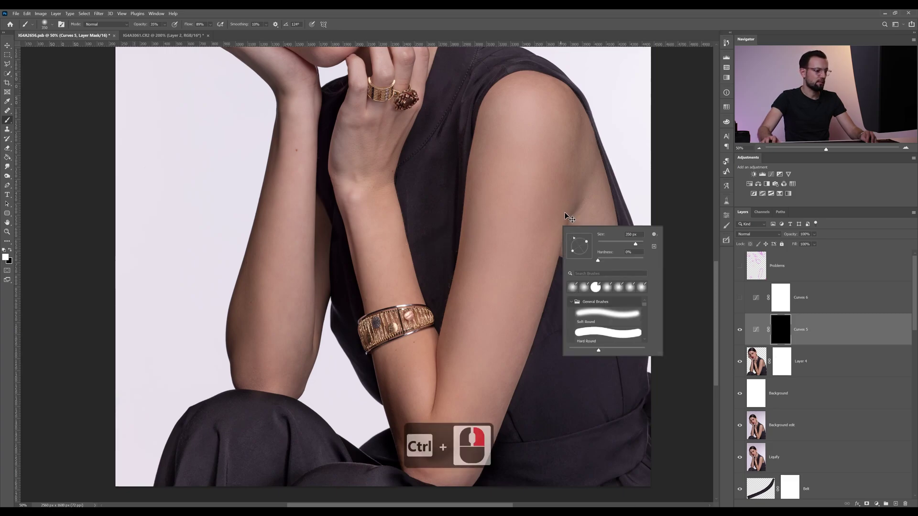
pyautogui.keyDown('alt'); pyautogui.rightClick(561, 212); pyautogui.keyUp('alt')
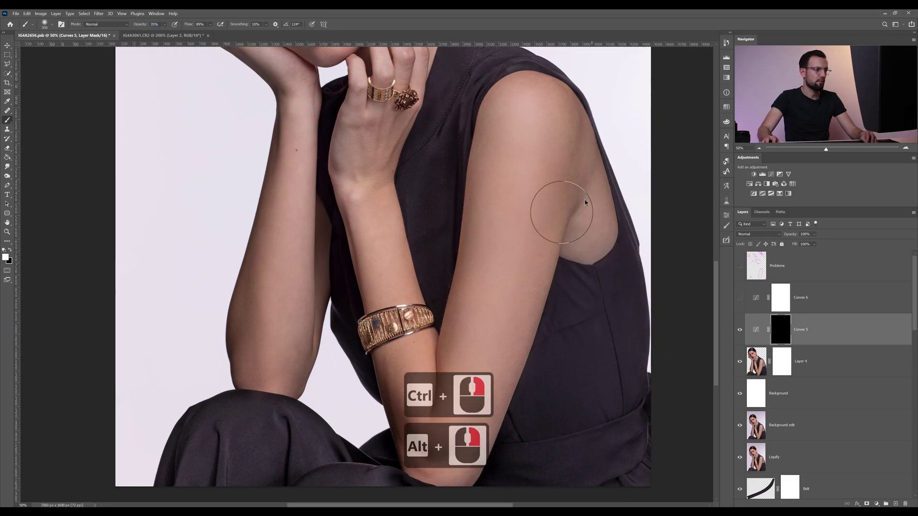
pyautogui.moveTo(565, 176)
pyautogui.mouseDown()
pyautogui.moveTo(548, 253)
pyautogui.moveTo(601, 214)
pyautogui.mouseUp()
pyautogui.hotkey('ctrl', 'z')
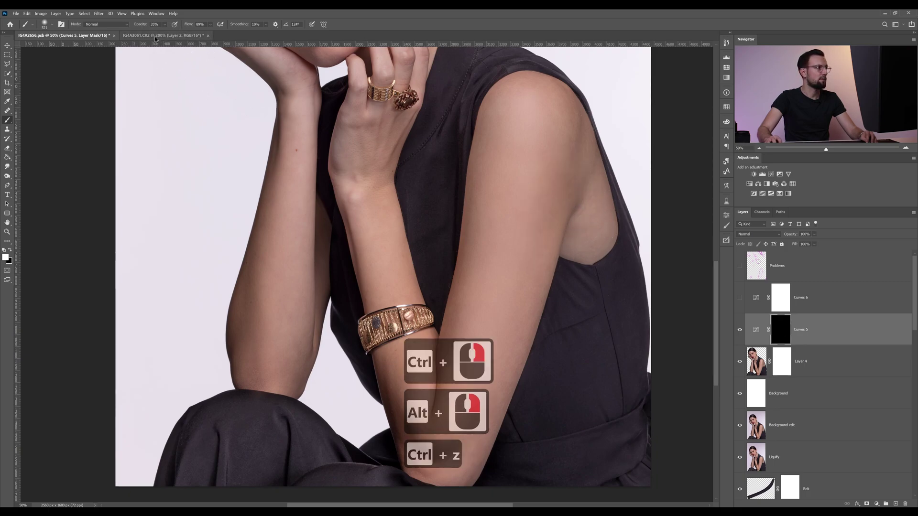
pyautogui.hotkey('ctrl', 'z')
# - Paint soft white strokes at 25% opacity on the darkening mask along the edges of the upper arm and the forearms
pyautogui.keyDown('alt'); pyautogui.rightClick(574, 188); pyautogui.keyUp('alt')
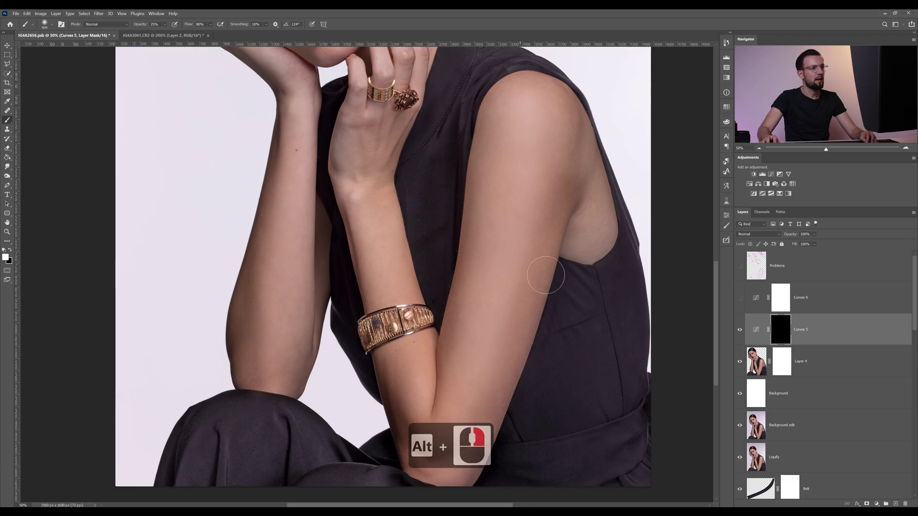
pyautogui.moveTo(570, 154)
pyautogui.mouseDown()
pyautogui.moveTo(579, 179)
pyautogui.moveTo(575, 273)
pyautogui.moveTo(560, 197)
pyautogui.moveTo(554, 225)
pyautogui.mouseUp()
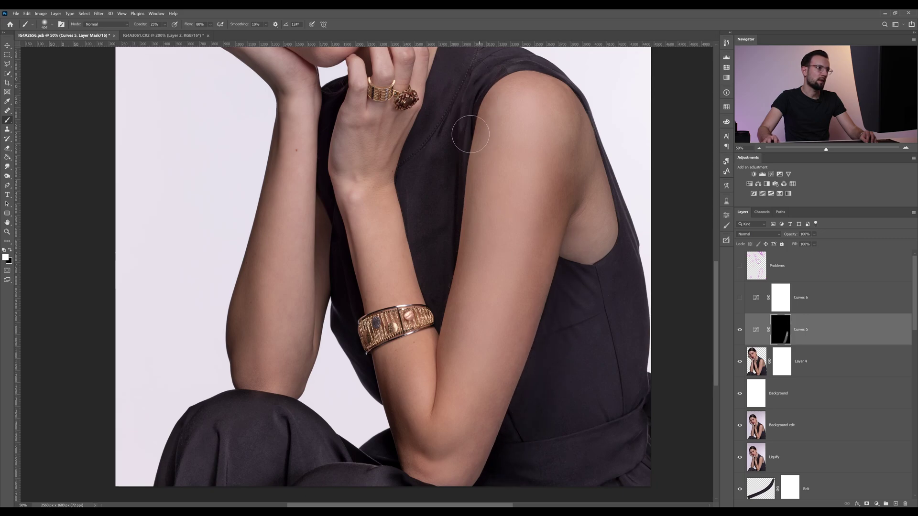
pyautogui.moveTo(451, 296)
pyautogui.mouseDown()
pyautogui.moveTo(443, 362)
pyautogui.moveTo(389, 172)
pyautogui.moveTo(378, 284)
pyautogui.moveTo(338, 216)
pyautogui.moveTo(401, 487)
pyautogui.moveTo(394, 422)
pyautogui.moveTo(339, 221)
pyautogui.moveTo(379, 413)
pyautogui.moveTo(399, 457)
pyautogui.moveTo(362, 325)
pyautogui.moveTo(353, 219)
pyautogui.moveTo(430, 319)
pyautogui.mouseUp()
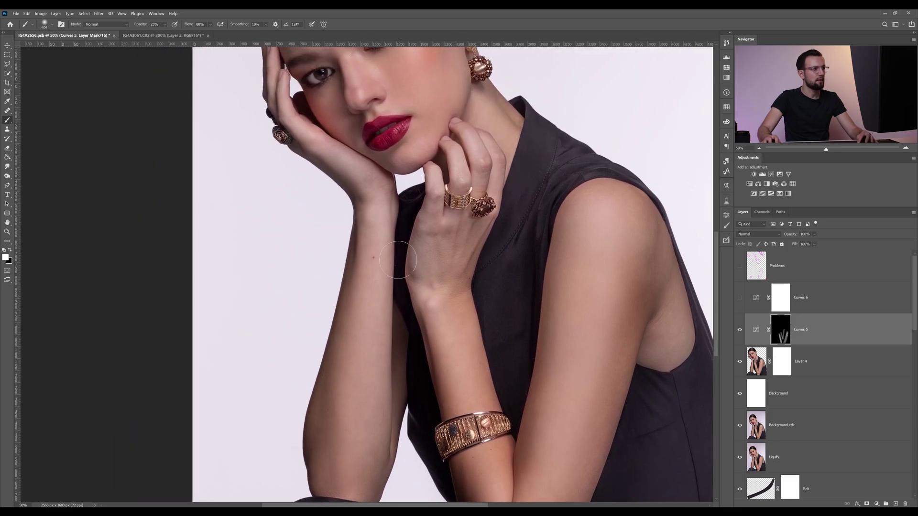
# - Deepen the shadows along the edges of the forearm supporting the head, using a smaller soft brush on the darkening mask
pyautogui.moveTo(401, 410); pyautogui.dragTo(454, 309)
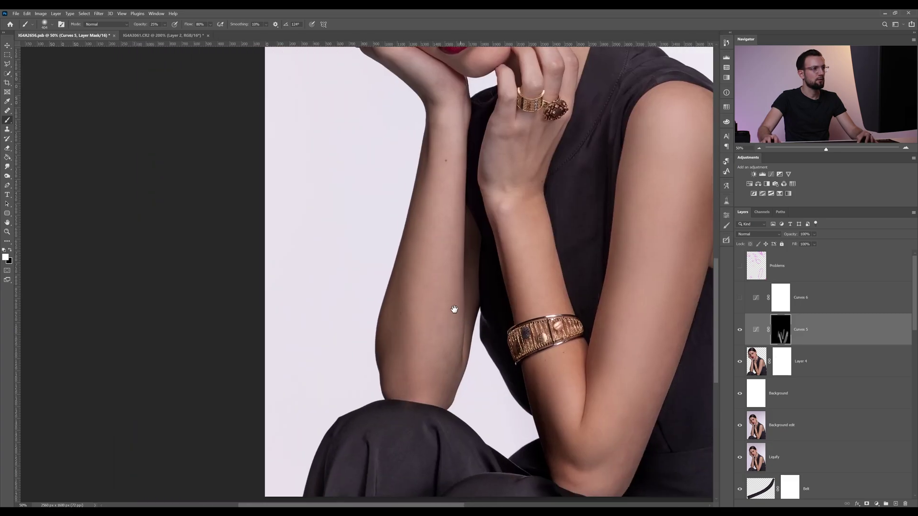
pyautogui.keyDown('alt'); pyautogui.rightClick(430, 177); pyautogui.keyUp('alt')
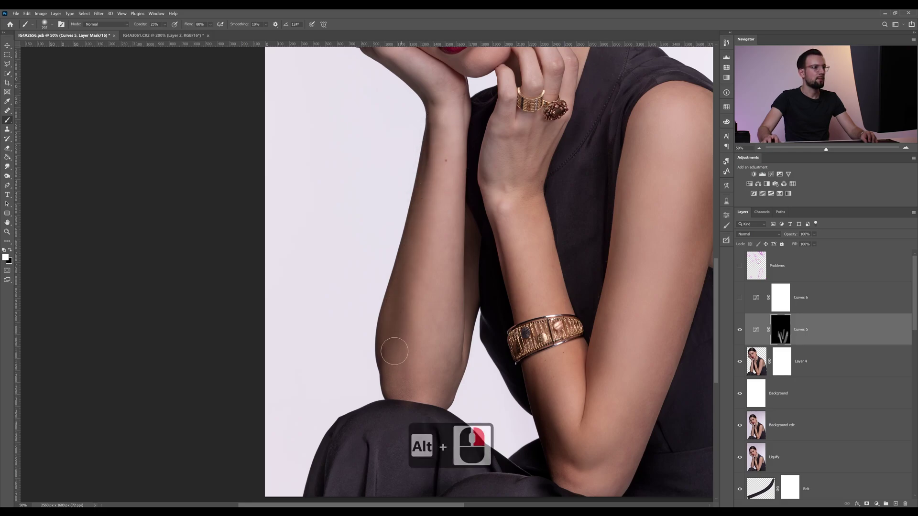
pyautogui.scroll(5, 420, 296)
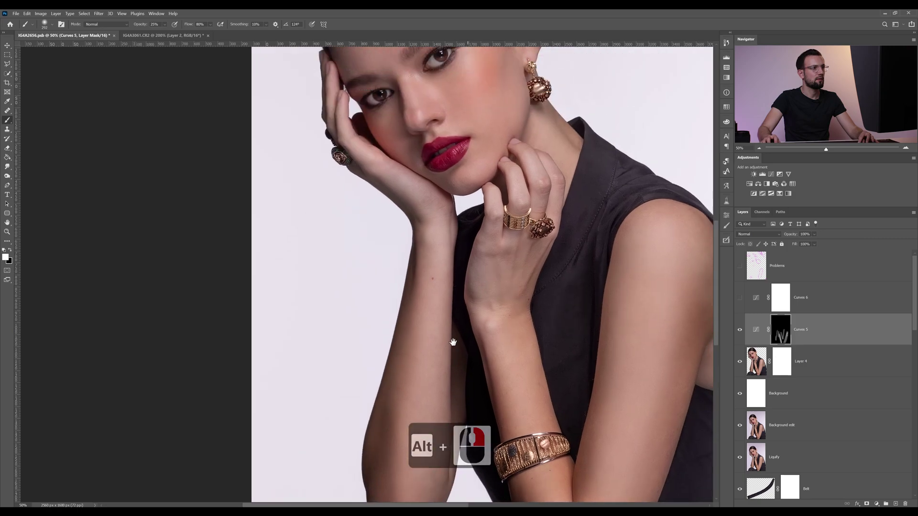
pyautogui.keyDown('alt'); pyautogui.rightClick(421, 274); pyautogui.keyUp('alt')
pyautogui.keyDown('alt'); pyautogui.rightClick(420, 273); pyautogui.keyUp('alt')
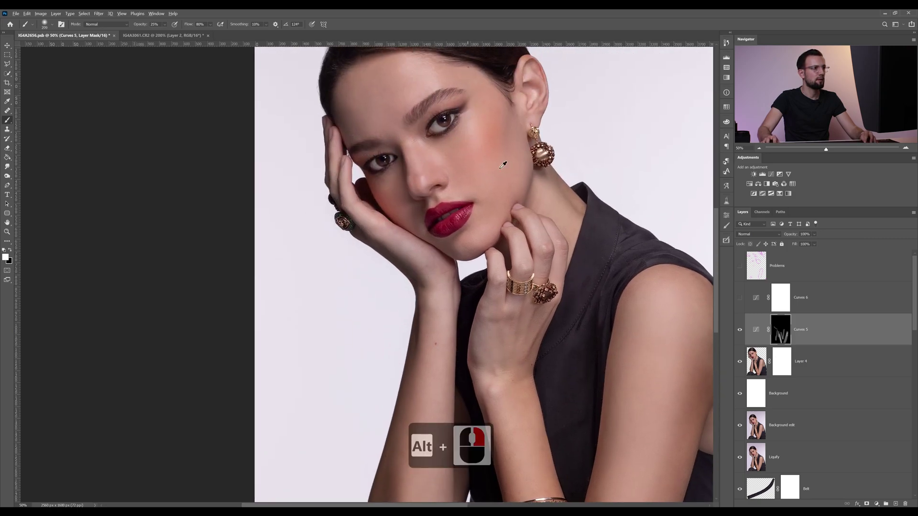
# - Shade the underside of the upper arm down to the elbow beside the bracelet with a resized soft brush
pyautogui.moveTo(587, 247); pyautogui.dragTo(431, 107)
pyautogui.moveTo(553, 407); pyautogui.dragTo(479, 244)
pyautogui.keyDown('alt'); pyautogui.rightClick(471, 297); pyautogui.keyUp('alt')
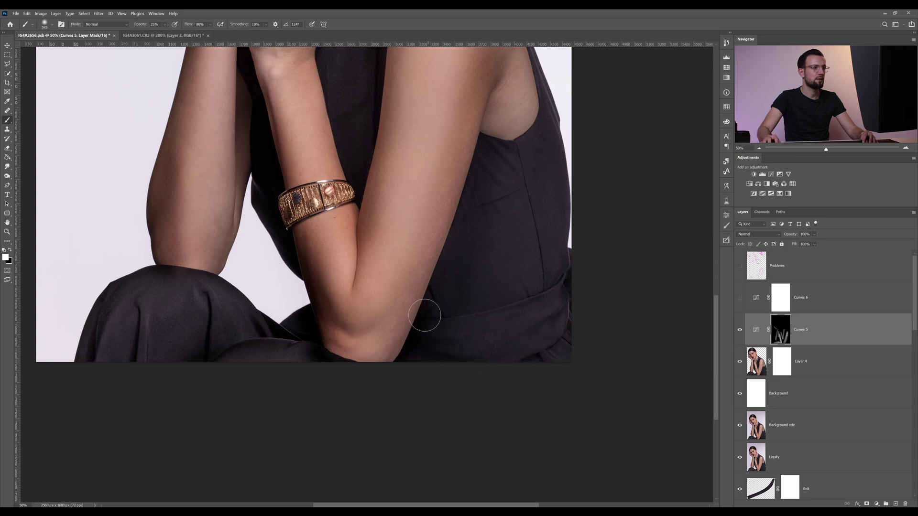
pyautogui.moveTo(463, 169)
pyautogui.mouseDown()
pyautogui.moveTo(482, 259)
pyautogui.moveTo(552, 384)
pyautogui.moveTo(571, 307)
pyautogui.mouseUp()
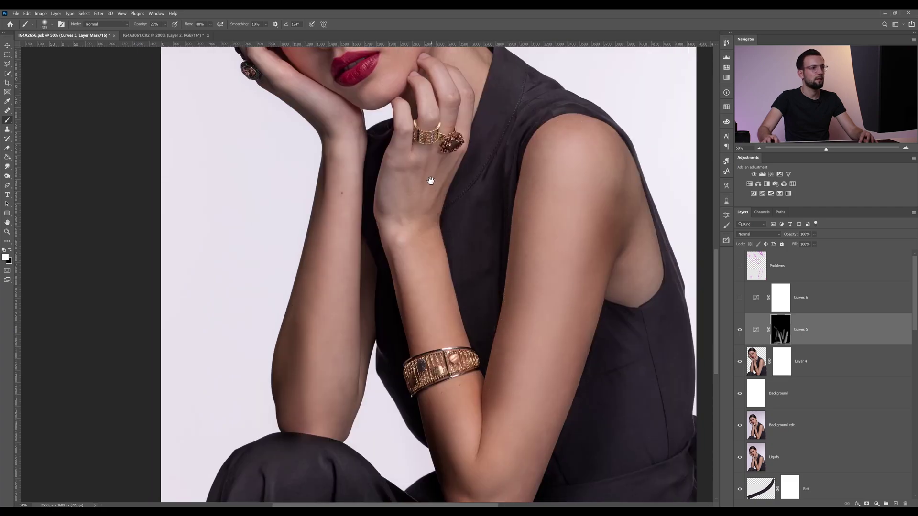
pyautogui.moveTo(430, 181); pyautogui.dragTo(464, 377)
# - Shade the shadowed temple and forehead edge above the supporting hand, using a 16% opacity soft brush on the darkening mask
pyautogui.keyDown('alt'); pyautogui.click(369, 193); pyautogui.keyUp('alt')
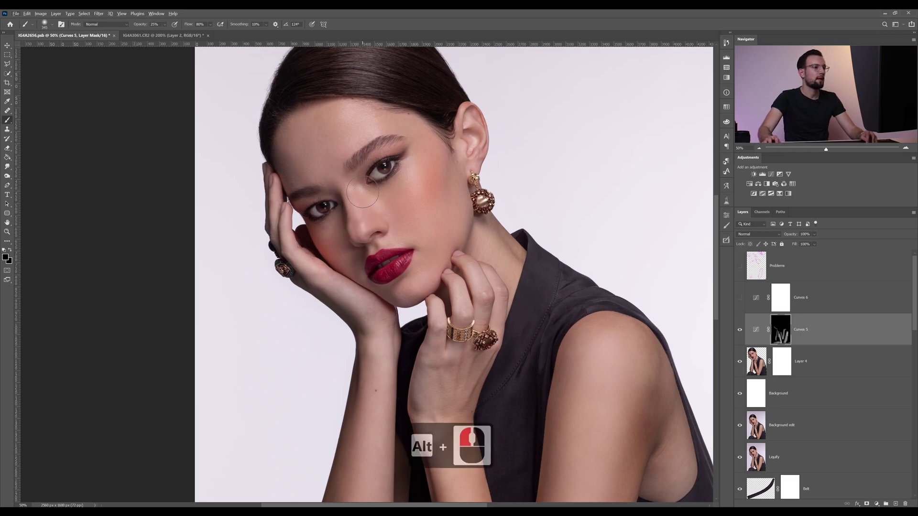
pyautogui.press('z')
pyautogui.moveTo(347, 189); pyautogui.dragTo(365, 193)
pyautogui.press('b')
pyautogui.scroll(2, 441, 177)
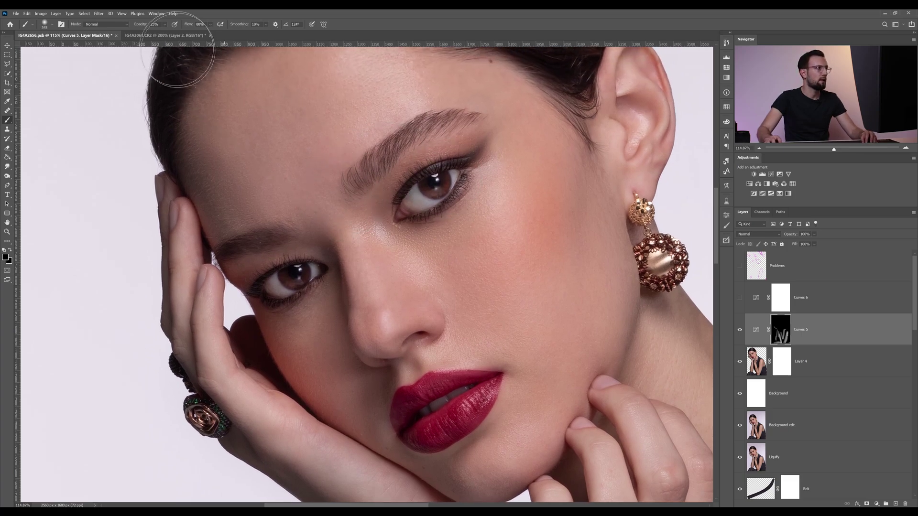
pyautogui.press('Return')
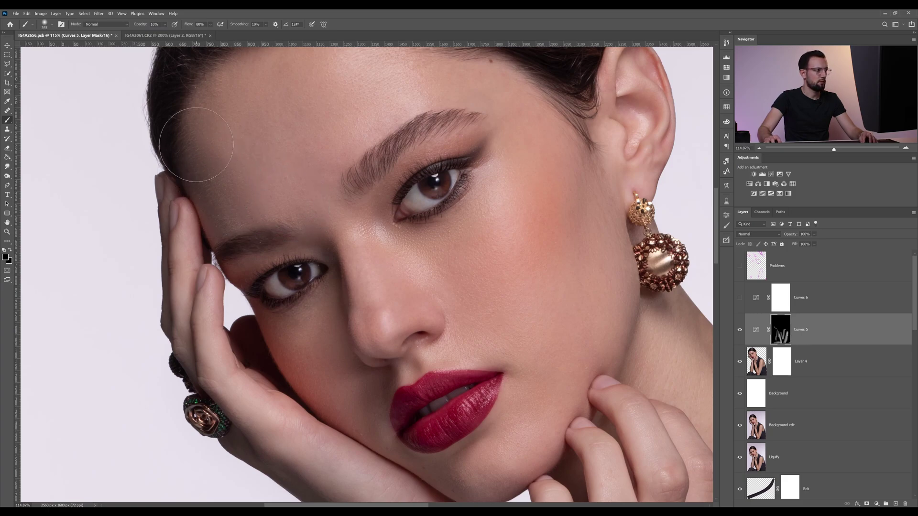
pyautogui.press('x')
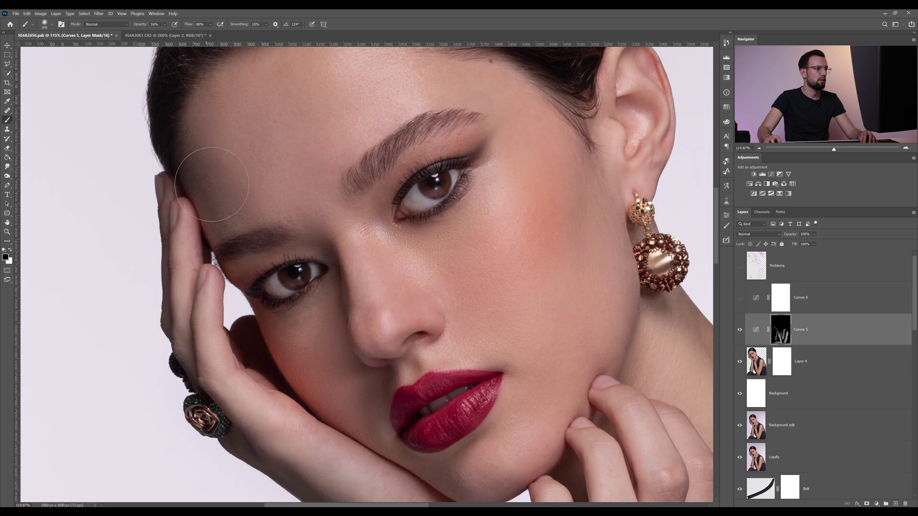
pyautogui.moveTo(189, 123); pyautogui.dragTo(187, 122)
pyautogui.moveTo(264, 173); pyautogui.dragTo(243, 90)
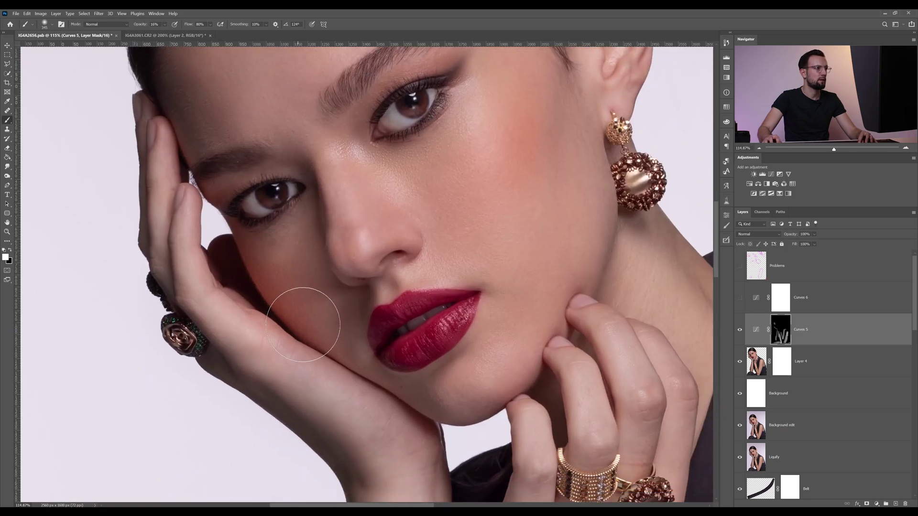
# - Deepen the shadows on the hand-side cheek, beside the mouth and along the chin with a smaller white brush on the darkening mask
pyautogui.moveTo(334, 273); pyautogui.dragTo(296, 276)
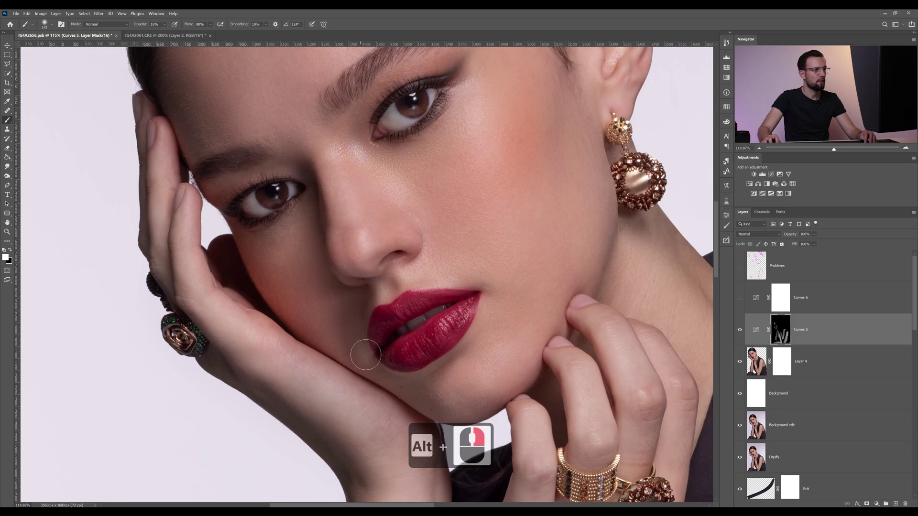
pyautogui.moveTo(342, 289); pyautogui.dragTo(275, 183)
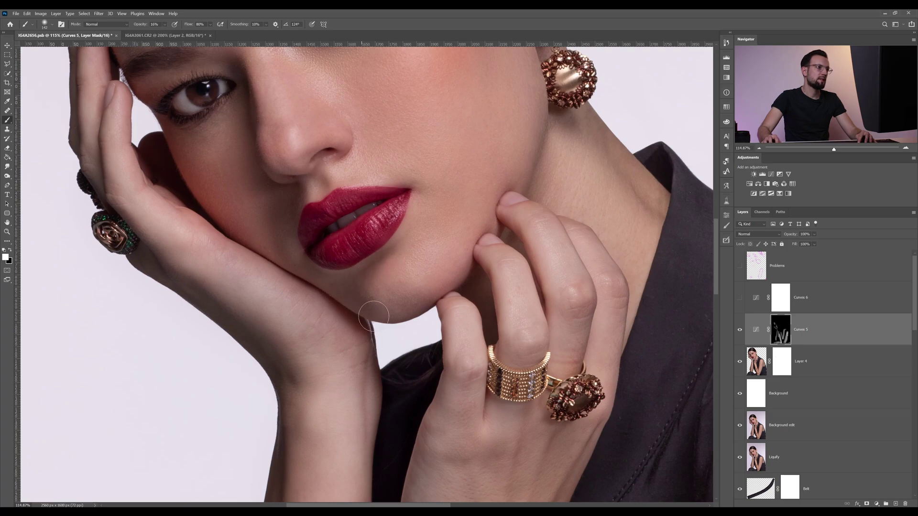
pyautogui.moveTo(295, 275); pyautogui.dragTo(395, 301)
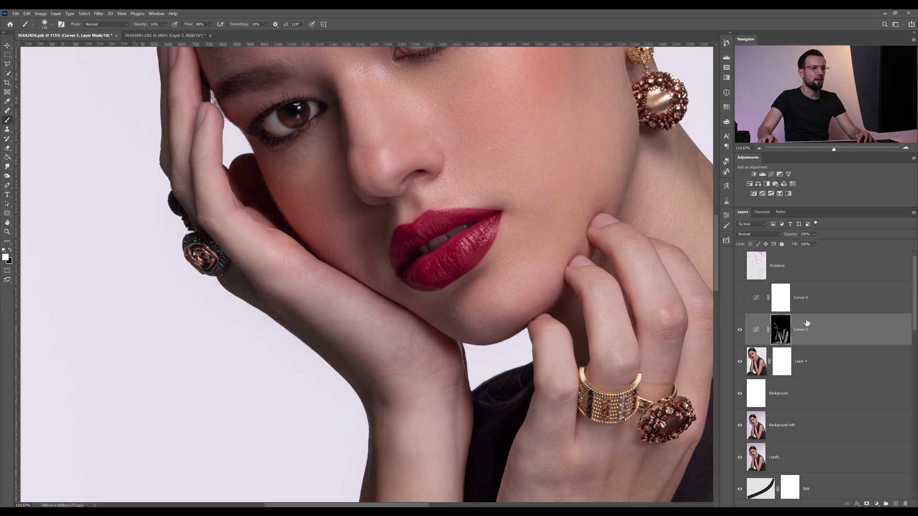
# - Darken the jawline below the ear and the neck beneath it with white strokes on the darkening mask
pyautogui.moveTo(534, 122); pyautogui.dragTo(406, 251)
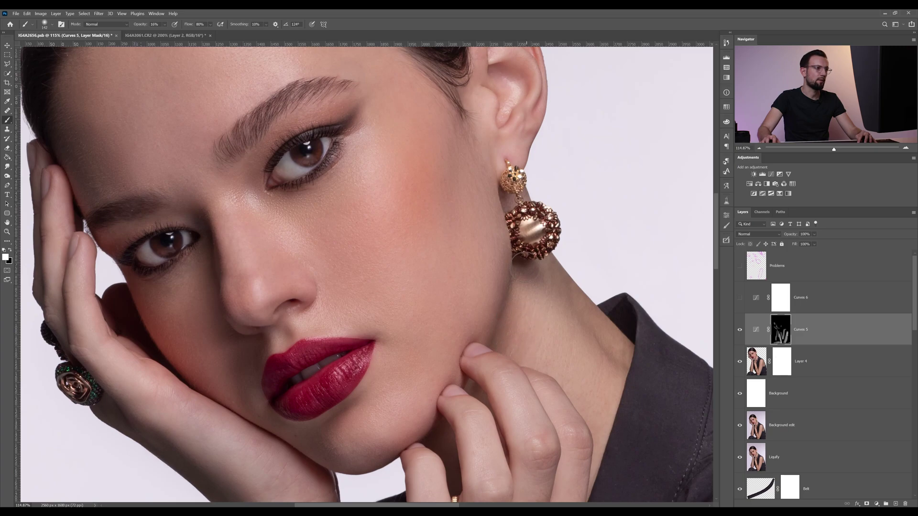
pyautogui.moveTo(482, 318); pyautogui.dragTo(512, 248)
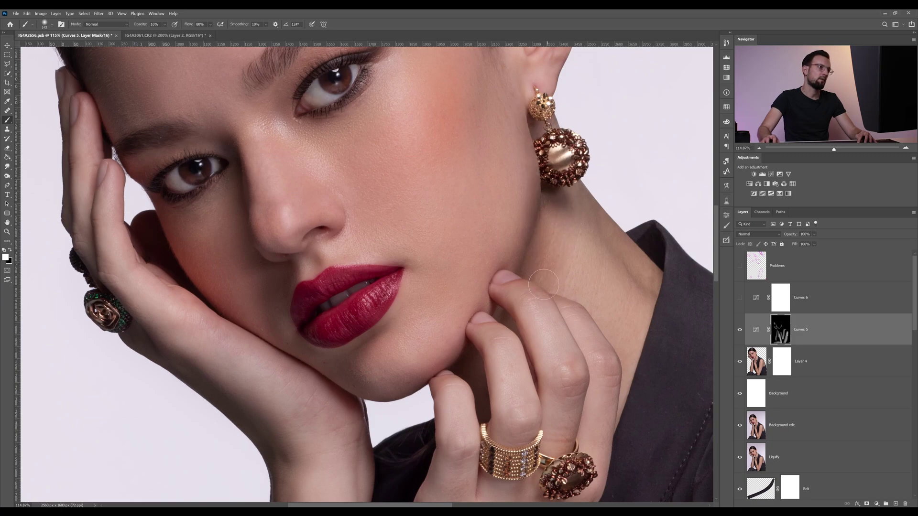
pyautogui.moveTo(524, 120); pyautogui.dragTo(524, 263)
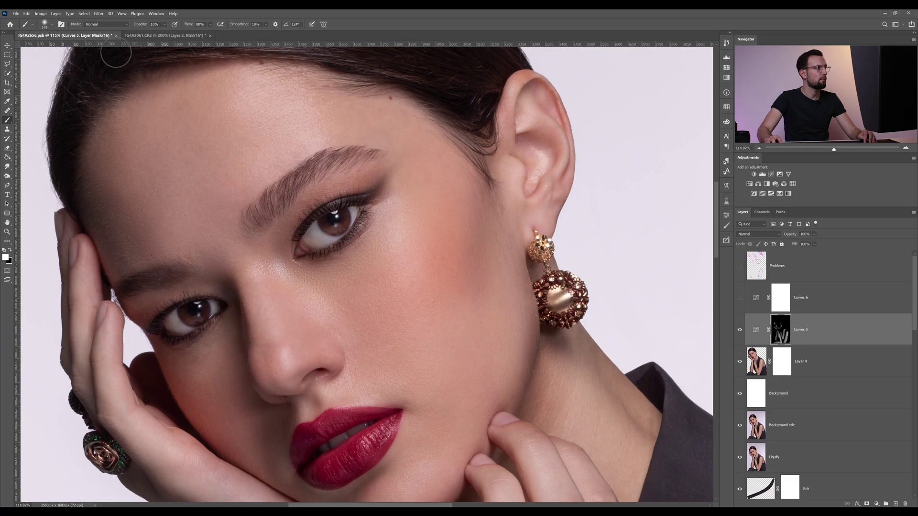
# - Lower the brush opacity to 9% and contour the face below the cheekbone, along the hairline and around the nose
pyautogui.moveTo(141, 25); pyautogui.dragTo(136, 25)
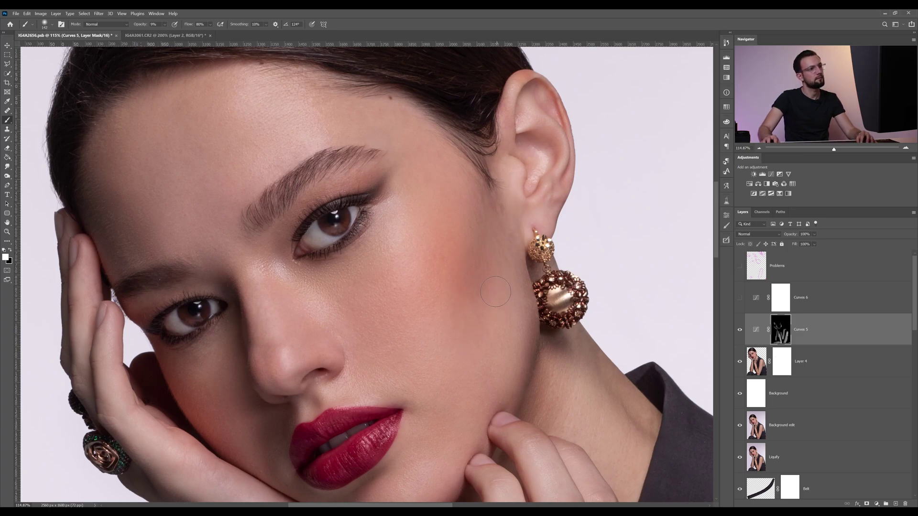
pyautogui.moveTo(477, 174); pyautogui.dragTo(531, 245)
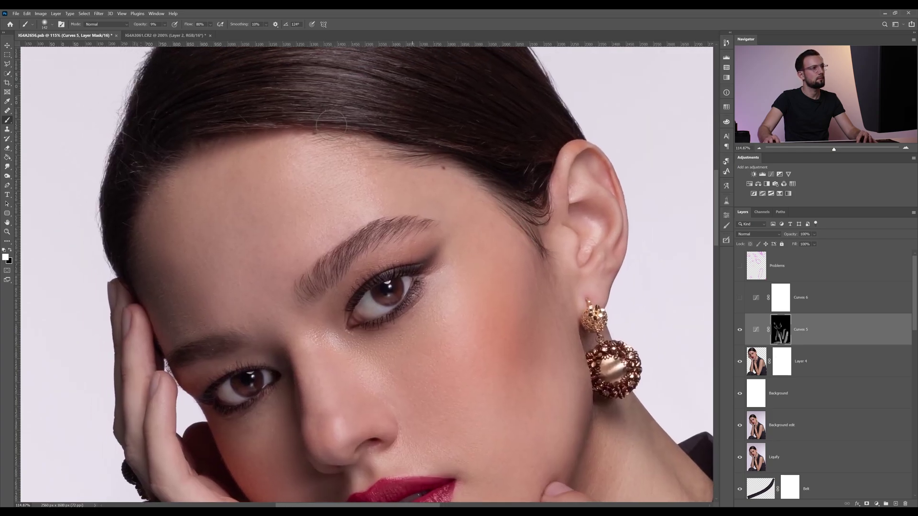
pyautogui.moveTo(473, 259); pyautogui.dragTo(496, 154)
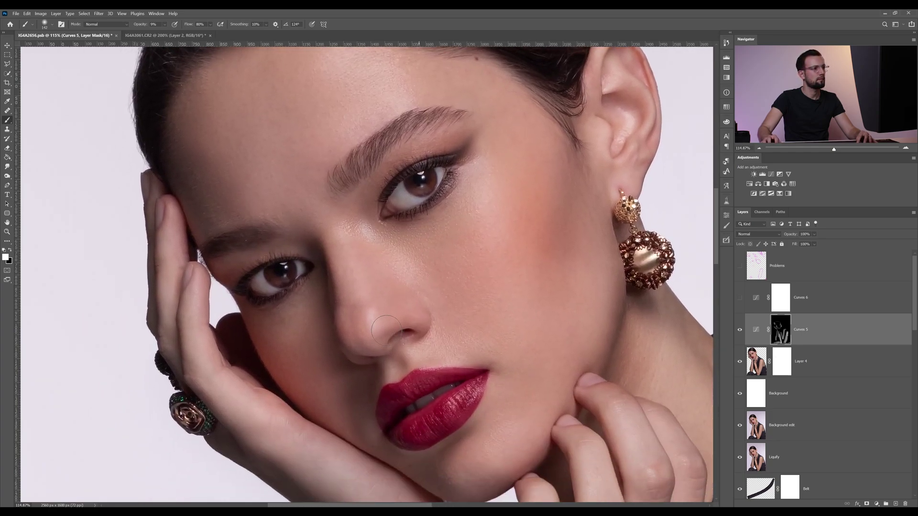
pyautogui.moveTo(467, 349); pyautogui.dragTo(442, 289)
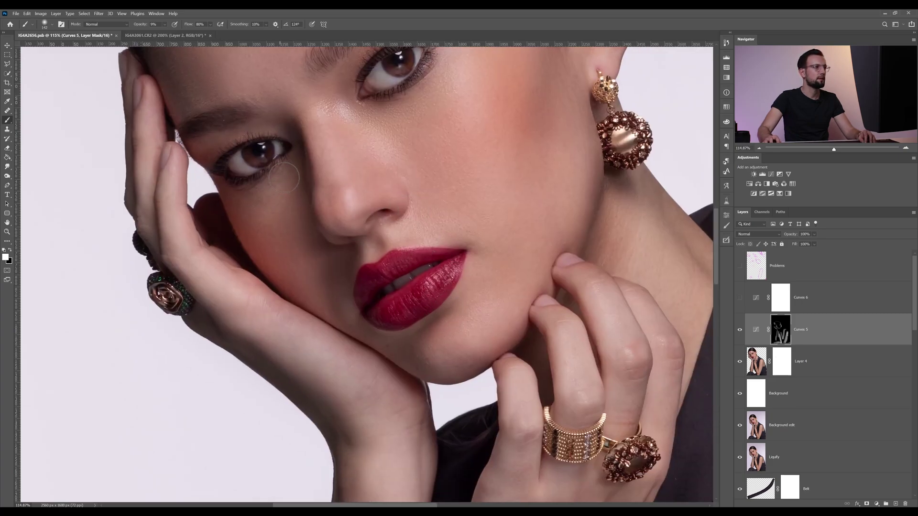
# - Compare the whole portrait with and without the darkening layer Curves 5 to judge the face and arm shading
pyautogui.scroll(-3, 263, 200)
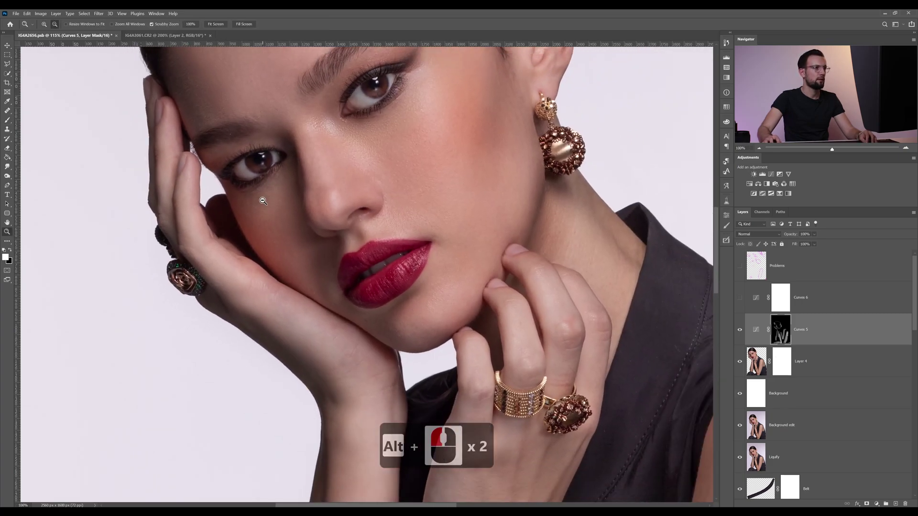
pyautogui.scroll(-1, 263, 201)
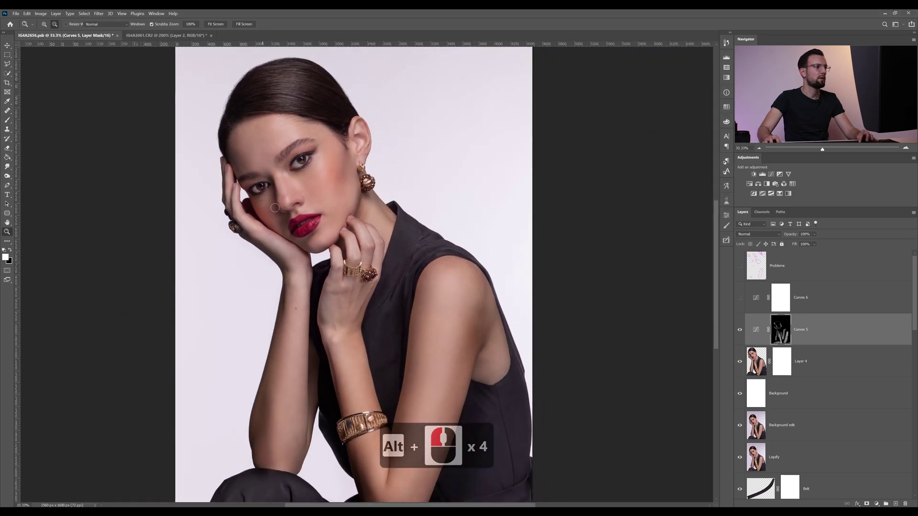
pyautogui.press('z')
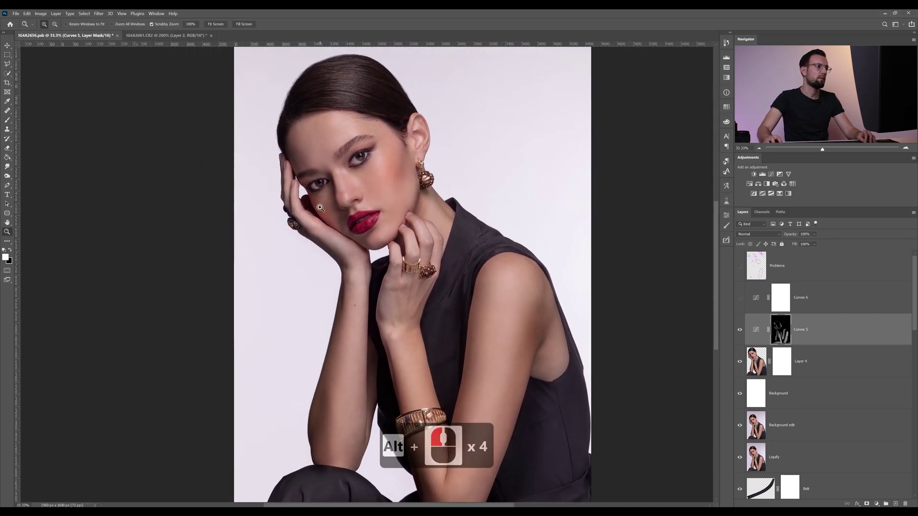
pyautogui.click(738, 330)
pyautogui.click(739, 331)
pyautogui.click(739, 331)
pyautogui.click(739, 331)
pyautogui.click(739, 331)
pyautogui.click(739, 331)
pyautogui.click(739, 331)
pyautogui.click(739, 331)
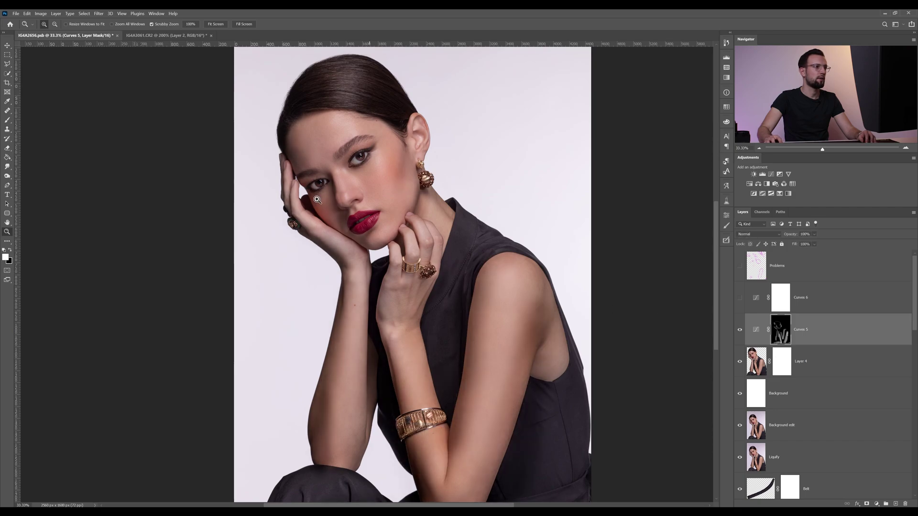
# - Clean up the shading on the fingers beside the neck with a black brush at 46% opacity on the darkening mask
pyautogui.click(351, 203)
pyautogui.click(478, 248)
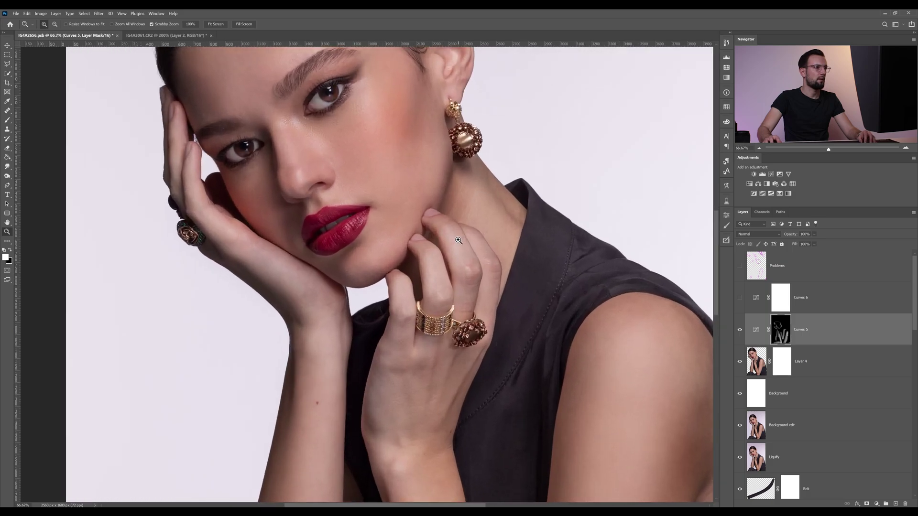
pyautogui.click(478, 249)
pyautogui.press('b')
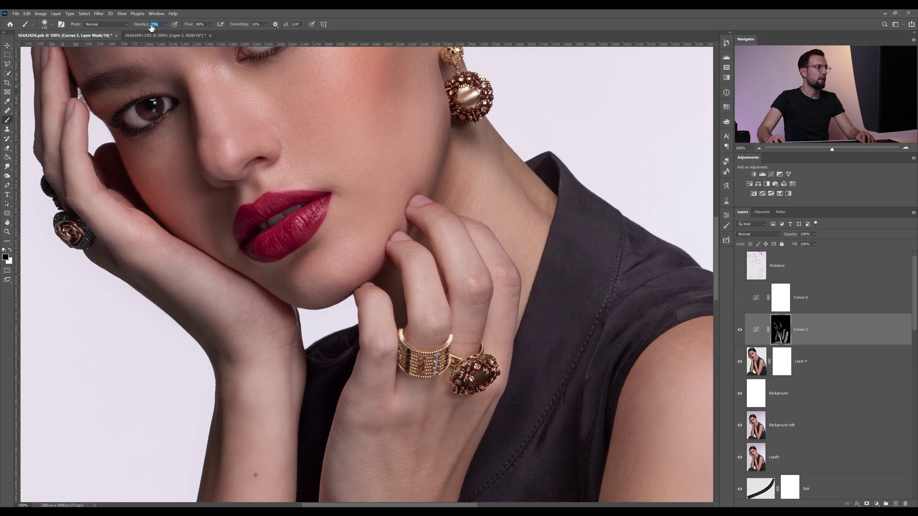
pyautogui.write('46')
pyautogui.press('Return')
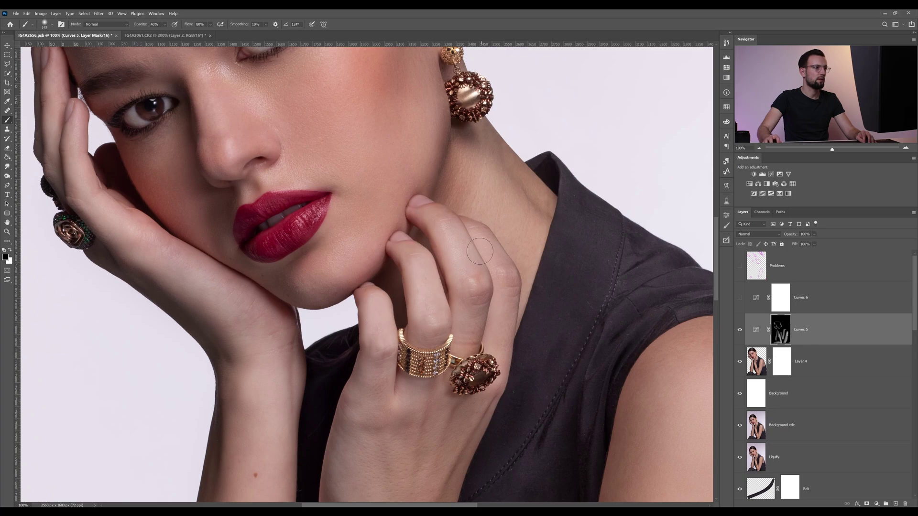
pyautogui.moveTo(502, 344); pyautogui.dragTo(514, 272)
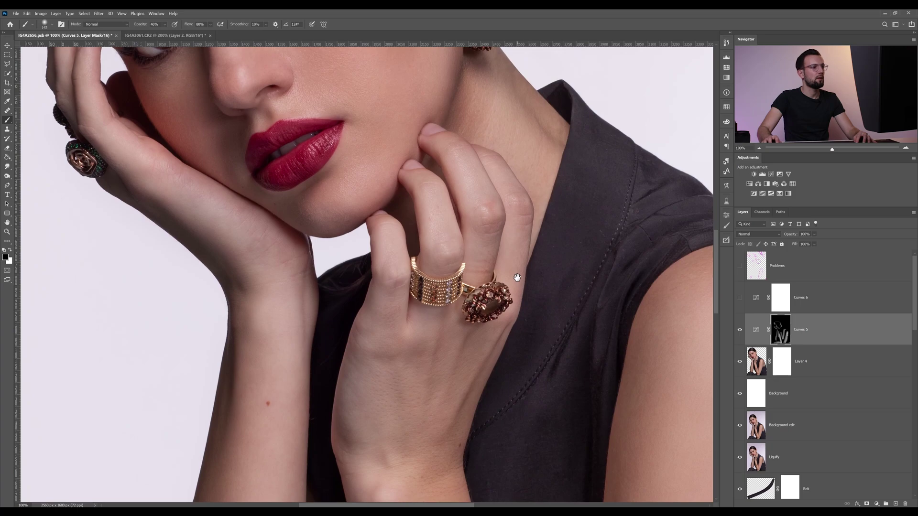
# - Soften the shading on the face with a larger black brush at 16% opacity on the darkening mask
pyautogui.press('z')
pyautogui.keyDown('alt'); pyautogui.click(478, 200); pyautogui.keyUp('alt')
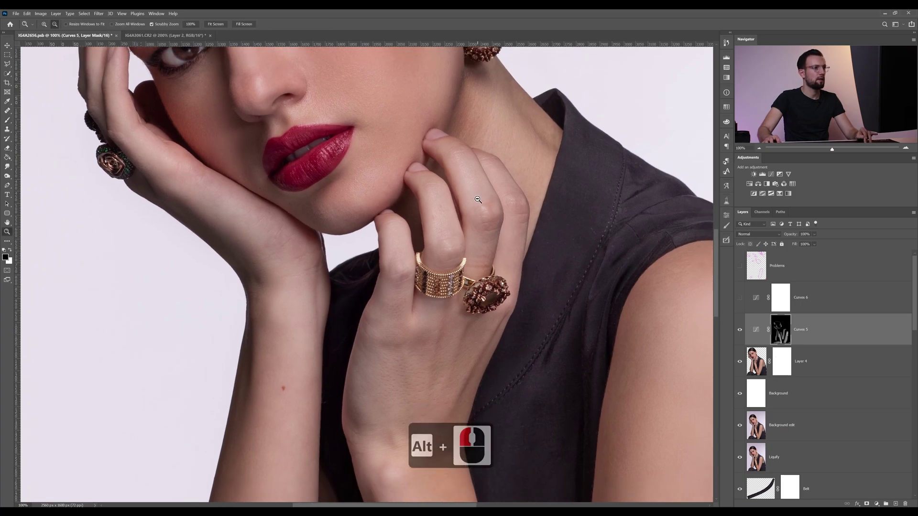
pyautogui.keyDown('alt'); pyautogui.click(478, 200); pyautogui.keyUp('alt')
pyautogui.press('b')
pyautogui.moveTo(456, 151); pyautogui.dragTo(466, 258)
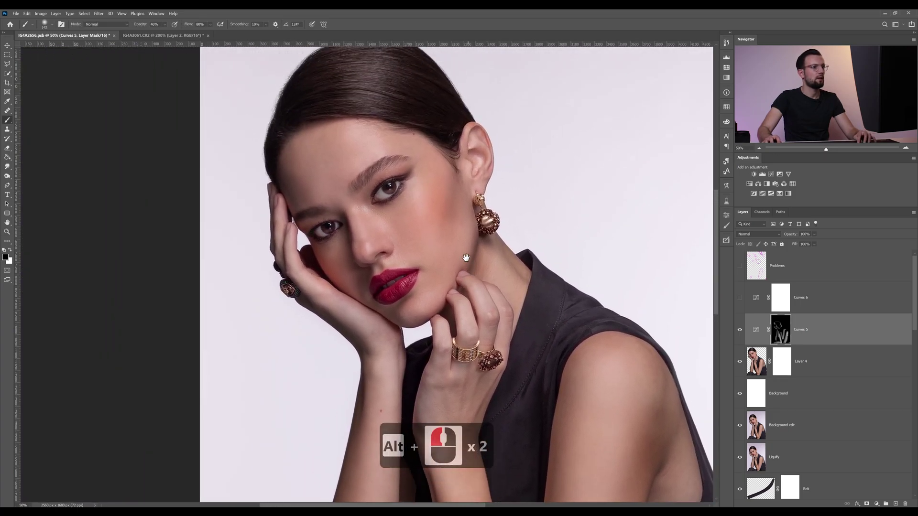
pyautogui.keyDown('ctrl'); pyautogui.click(356, 271); pyautogui.keyUp('ctrl')
pyautogui.moveTo(367, 286); pyautogui.dragTo(416, 286)
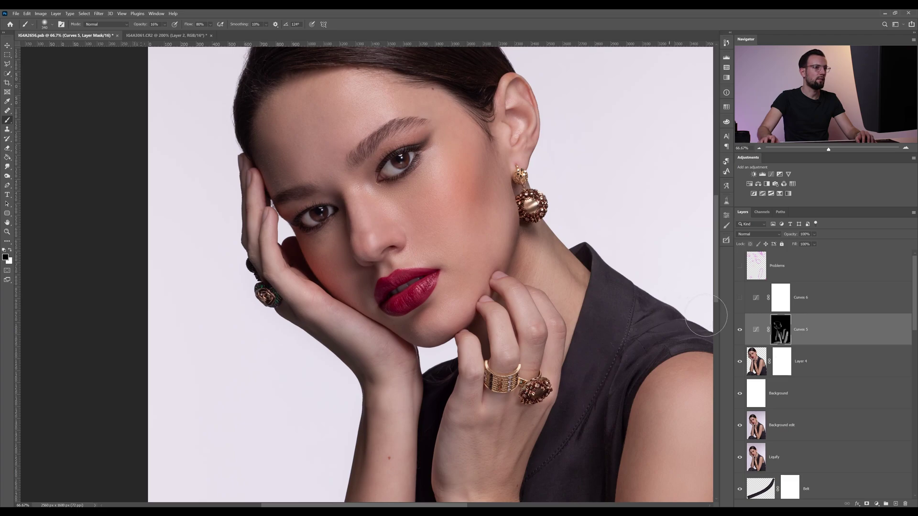
# - Check the face up close and the full portrait with Curves 5 hidden and shown
pyautogui.click(739, 331)
pyautogui.click(739, 331)
pyautogui.click(740, 330)
pyautogui.click(739, 331)
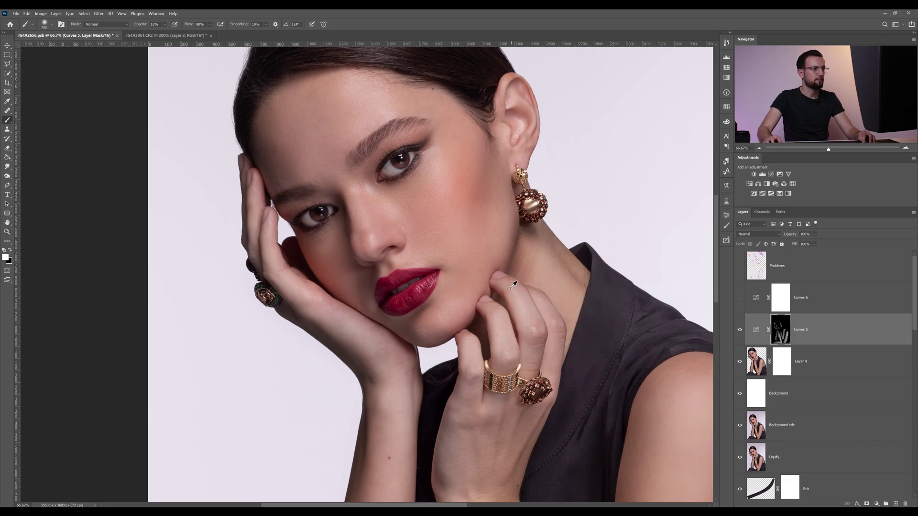
pyautogui.press('z')
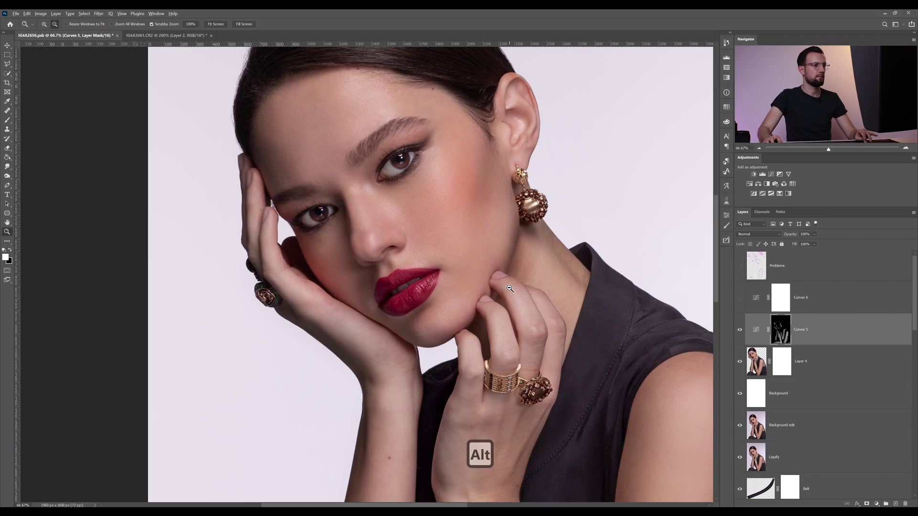
pyautogui.keyDown('alt'); pyautogui.click(509, 289); pyautogui.keyUp('alt')
pyautogui.keyDown('alt'); pyautogui.click(510, 288); pyautogui.keyUp('alt')
pyautogui.keyDown('alt'); pyautogui.click(509, 289); pyautogui.keyUp('alt')
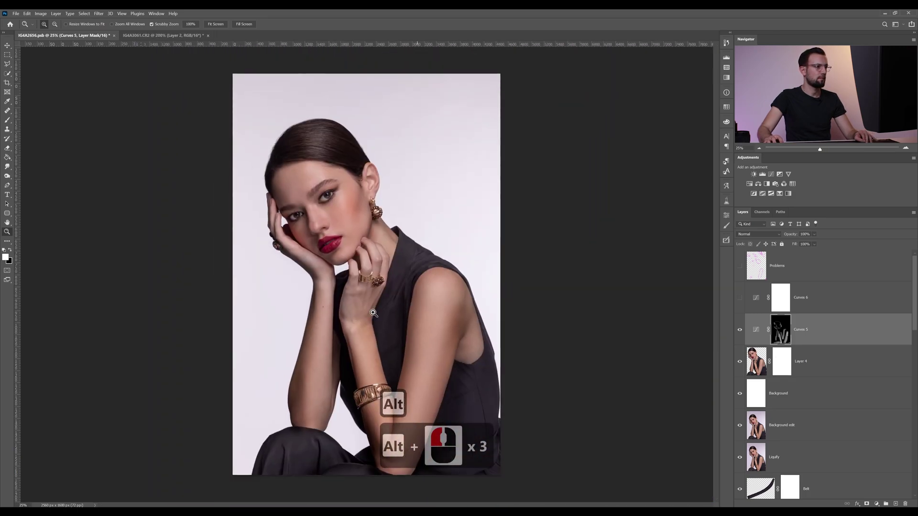
pyautogui.click(341, 338)
pyautogui.press('b')
pyautogui.hscroll(-2, 401, 272)
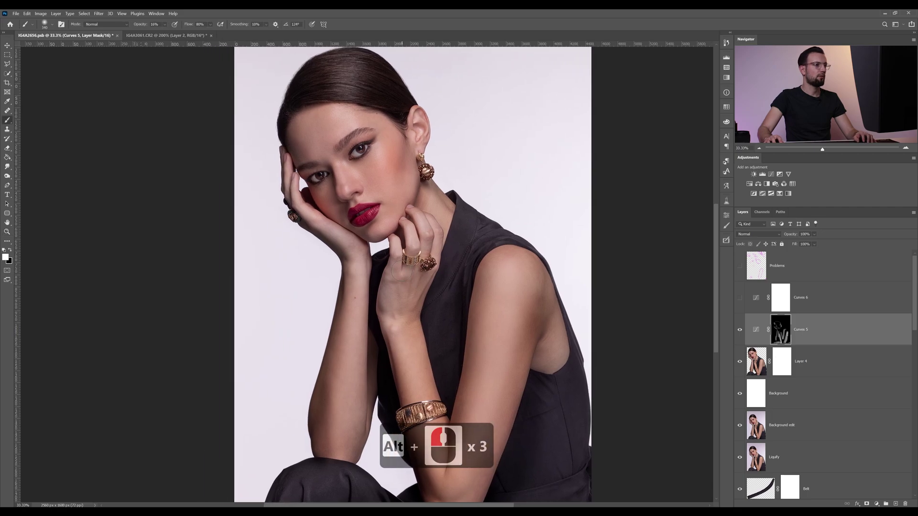
pyautogui.click(739, 330)
pyautogui.click(739, 329)
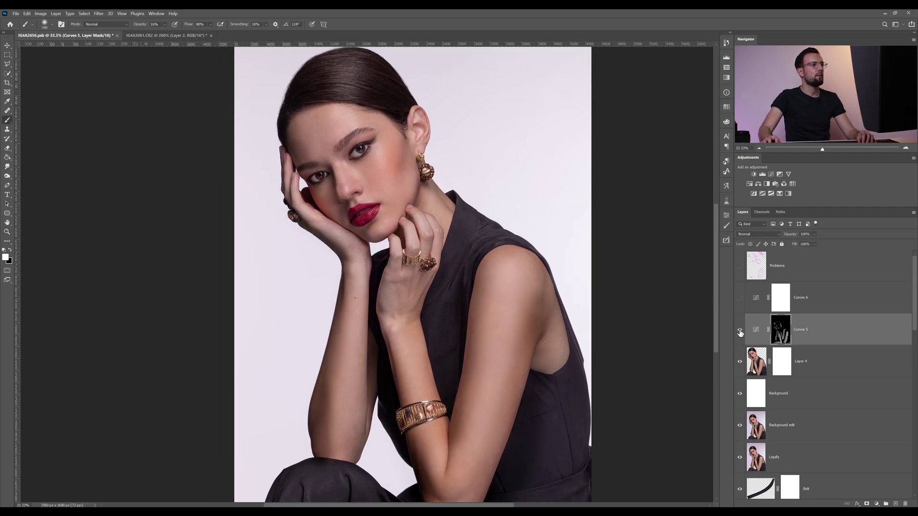
pyautogui.click(739, 330)
pyautogui.click(740, 330)
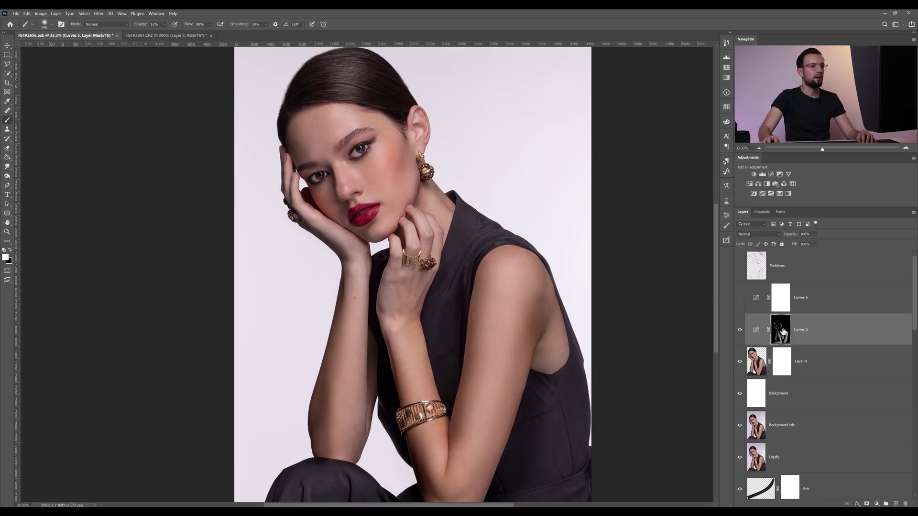
# - Show the brightening layer Curves 6 and select its layer mask
pyautogui.press('z')
pyautogui.click(380, 169)
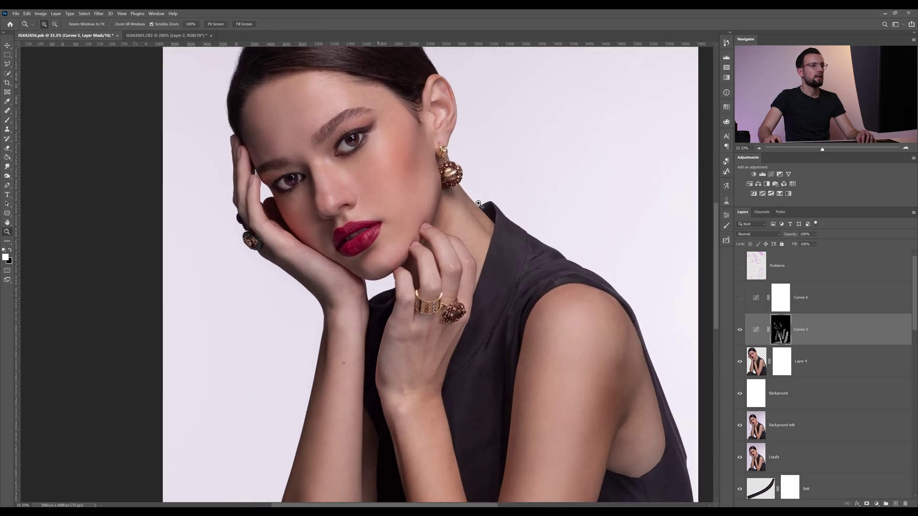
pyautogui.click(741, 308)
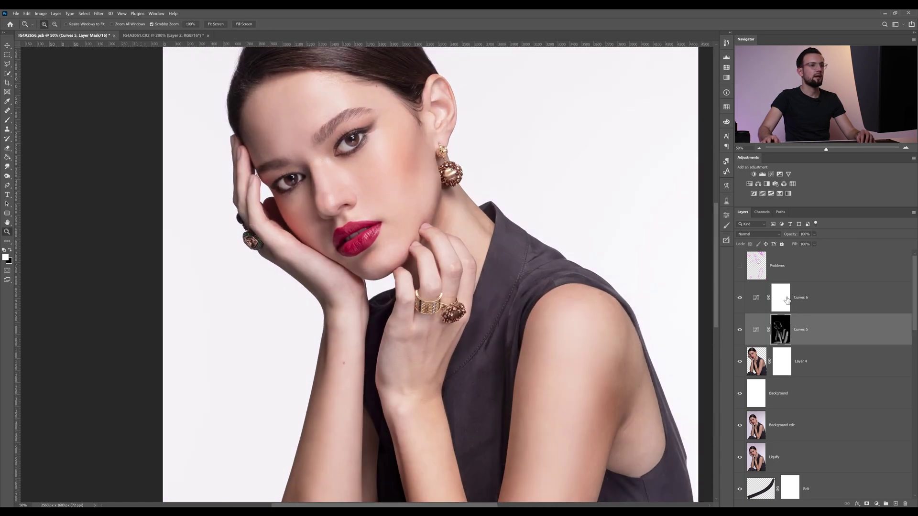
pyautogui.click(784, 299)
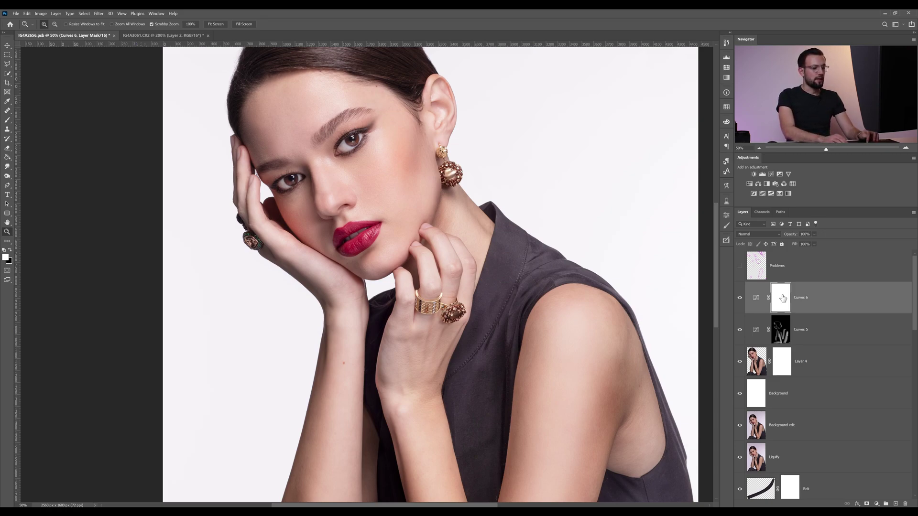
# - Invert the Curves 6 mask to black and brighten the forehead and face with a soft white brush at 16% opacity
pyautogui.hotkey('ctrl', 'i')
pyautogui.moveTo(386, 185); pyautogui.dragTo(444, 207)
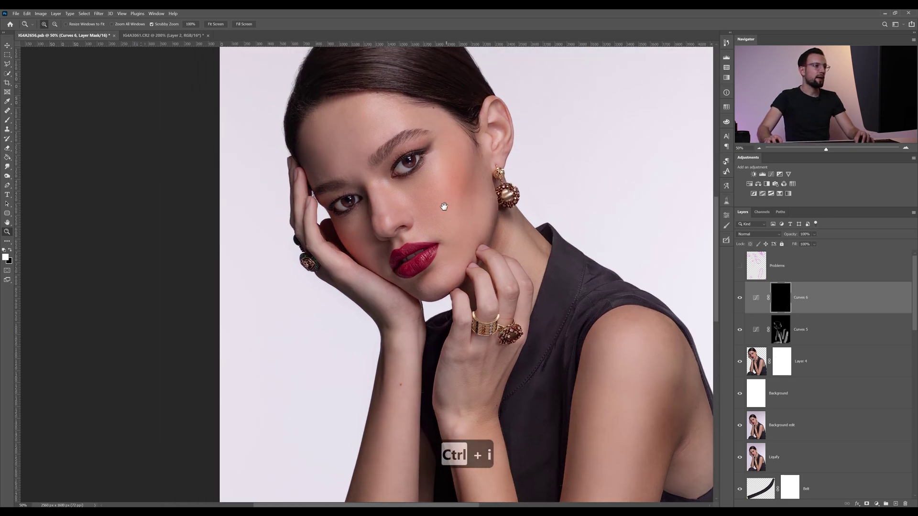
pyautogui.press('b')
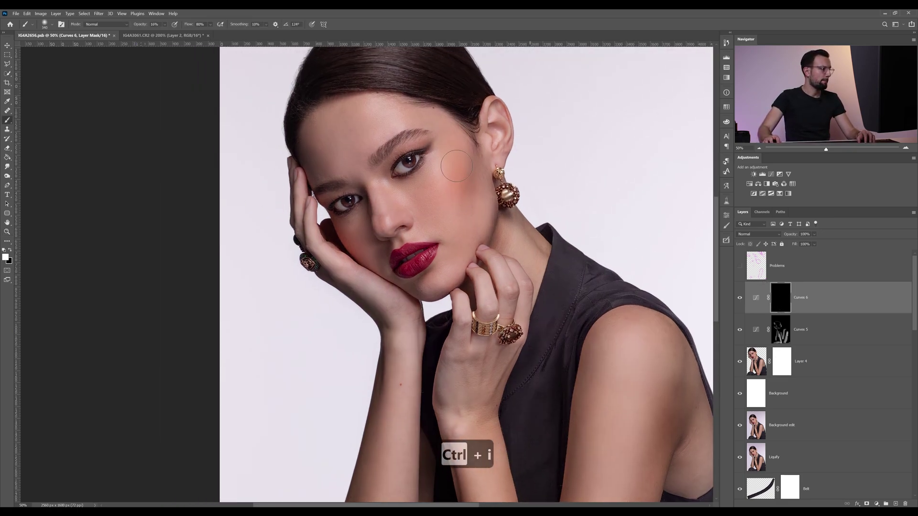
pyautogui.keyDown('alt'); pyautogui.rightClick(358, 124); pyautogui.keyUp('alt')
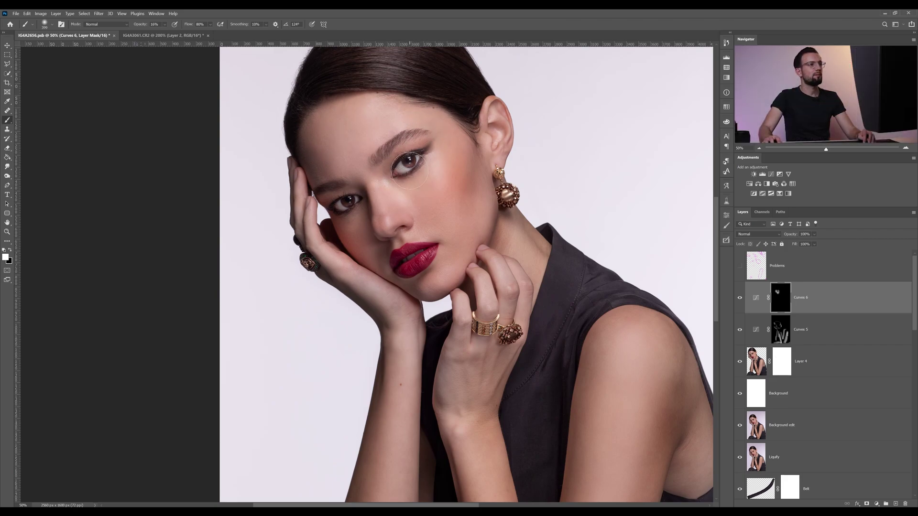
pyautogui.moveTo(340, 192); pyautogui.dragTo(347, 199)
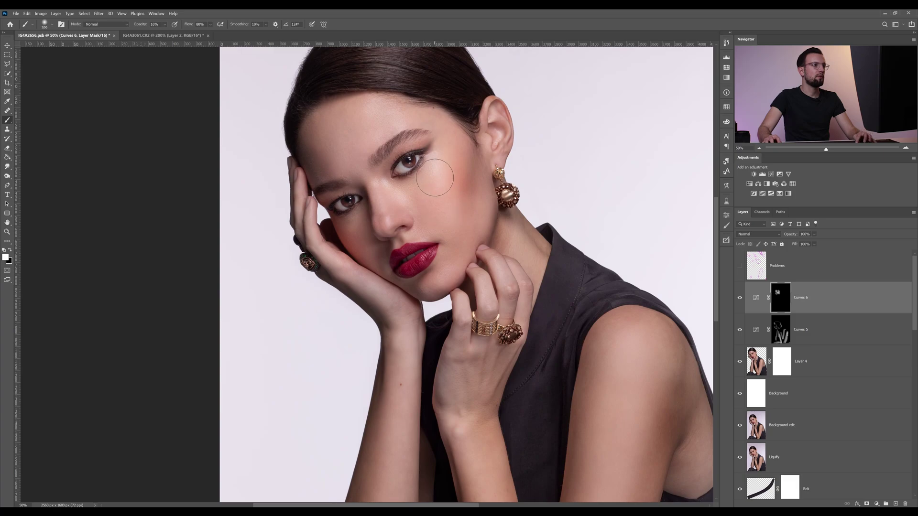
# - Brighten the hands and fingers beside the face with a smaller white brush at 27% opacity on the Curves 6 mask
pyautogui.scroll(-3, 432, 157)
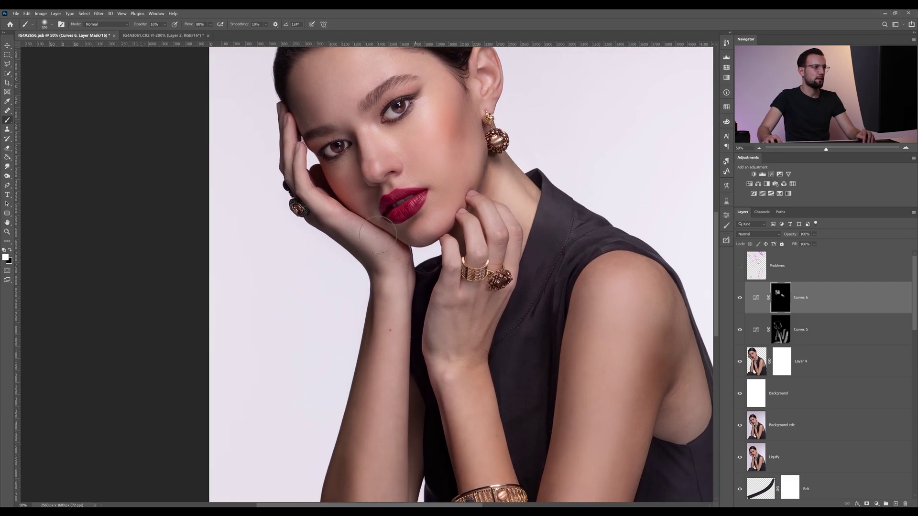
pyautogui.rightClick(402, 212)
pyautogui.keyDown('alt'); pyautogui.rightClick(411, 203); pyautogui.keyUp('alt')
pyautogui.keyDown('alt'); pyautogui.rightClick(411, 201); pyautogui.keyUp('alt')
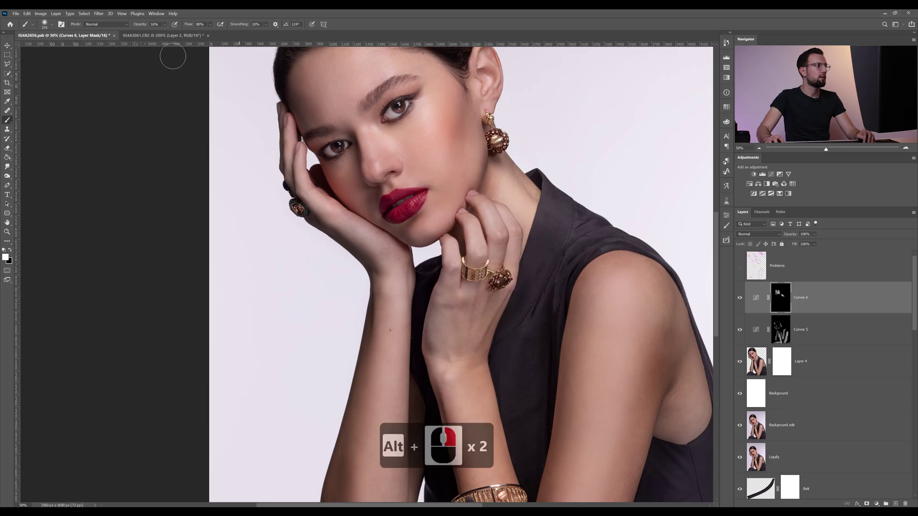
pyautogui.keyDown('alt'); pyautogui.rightClick(358, 192); pyautogui.keyUp('alt')
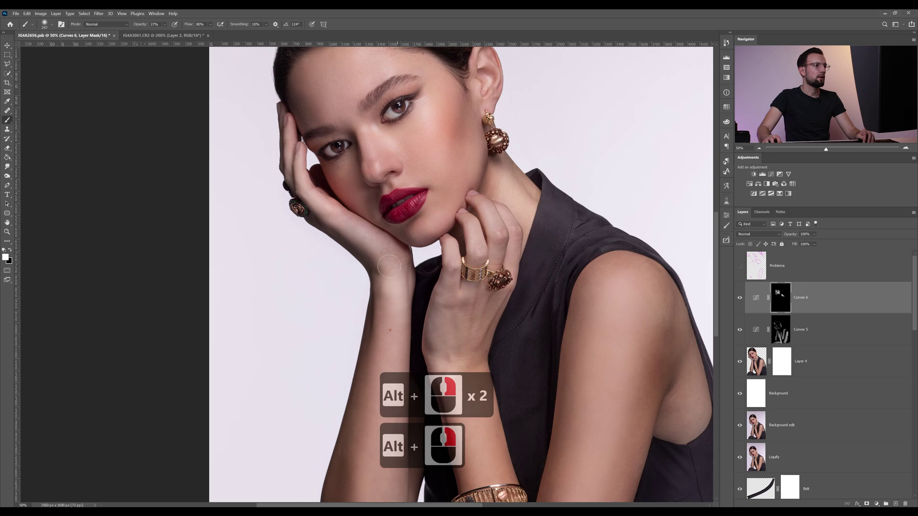
pyautogui.keyDown('alt'); pyautogui.rightClick(393, 295); pyautogui.keyUp('alt')
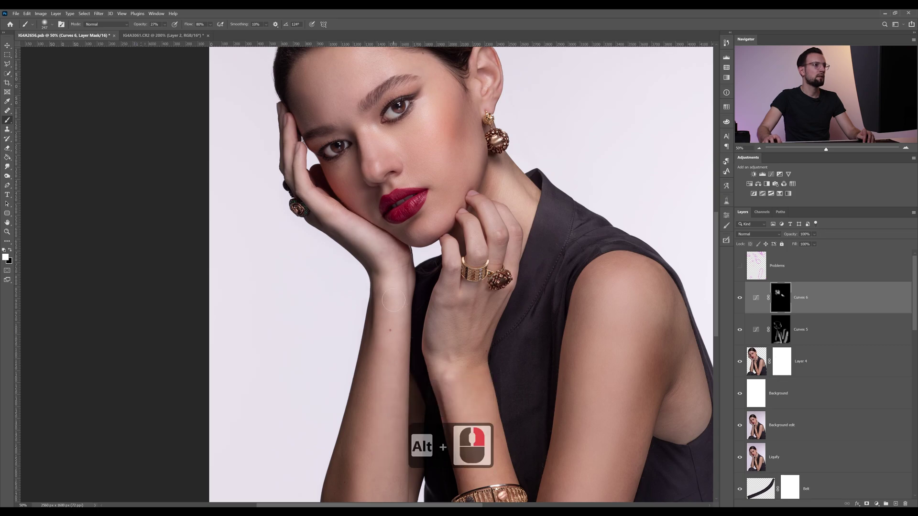
pyautogui.rightClick(471, 237)
pyautogui.keyDown('alt'); pyautogui.rightClick(471, 230); pyautogui.keyUp('alt')
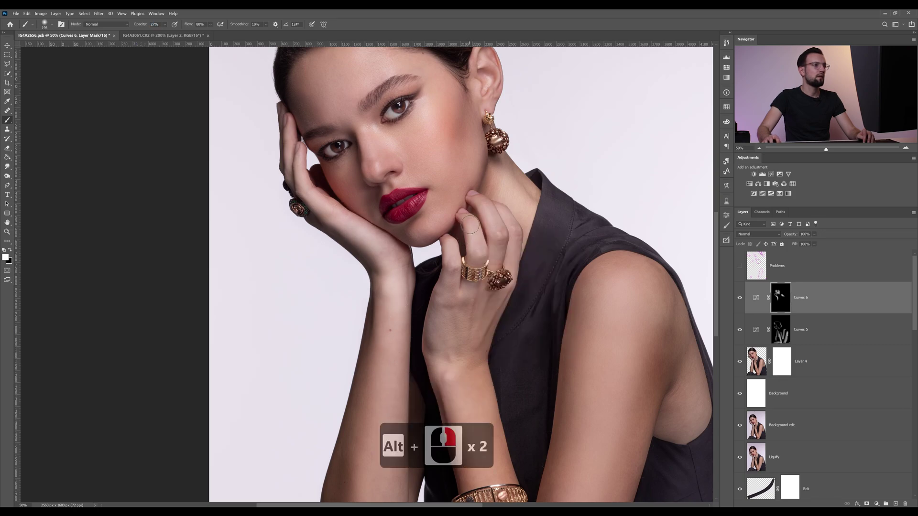
pyautogui.moveTo(456, 255)
pyautogui.mouseDown()
pyautogui.moveTo(440, 342)
pyautogui.moveTo(475, 291)
pyautogui.mouseUp()
pyautogui.moveTo(493, 235)
pyautogui.mouseDown()
pyautogui.moveTo(485, 317)
pyautogui.moveTo(510, 232)
pyautogui.moveTo(508, 258)
pyautogui.moveTo(475, 339)
pyautogui.mouseUp()
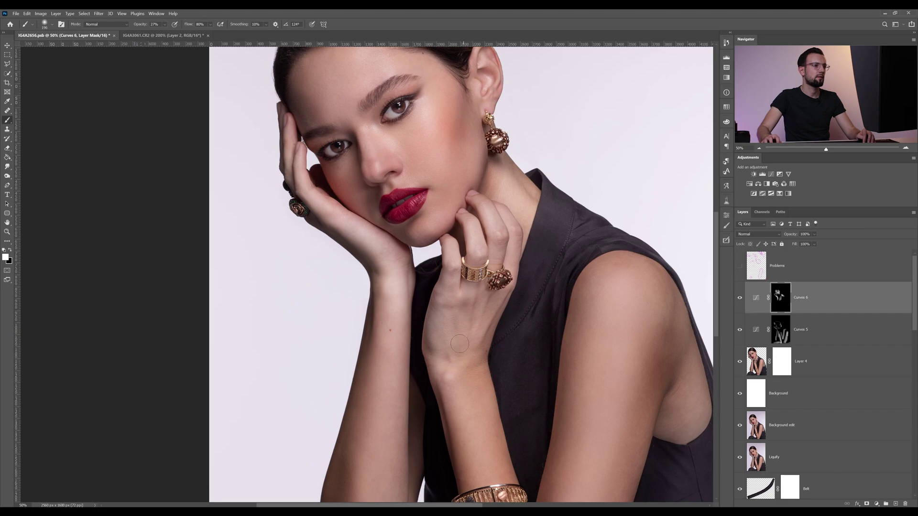
# - Brighten the highlights along both forearms, the elbow, the upper arm and the shoulder with a larger white brush at 27% opacity
pyautogui.scroll(-3, 487, 351)
pyautogui.keyDown('alt'); pyautogui.rightClick(476, 232); pyautogui.keyUp('alt')
pyautogui.moveTo(483, 240)
pyautogui.mouseDown()
pyautogui.moveTo(532, 449)
pyautogui.moveTo(561, 426)
pyautogui.moveTo(630, 242)
pyautogui.moveTo(656, 203)
pyautogui.moveTo(651, 133)
pyautogui.moveTo(640, 130)
pyautogui.moveTo(585, 386)
pyautogui.moveTo(549, 447)
pyautogui.mouseUp()
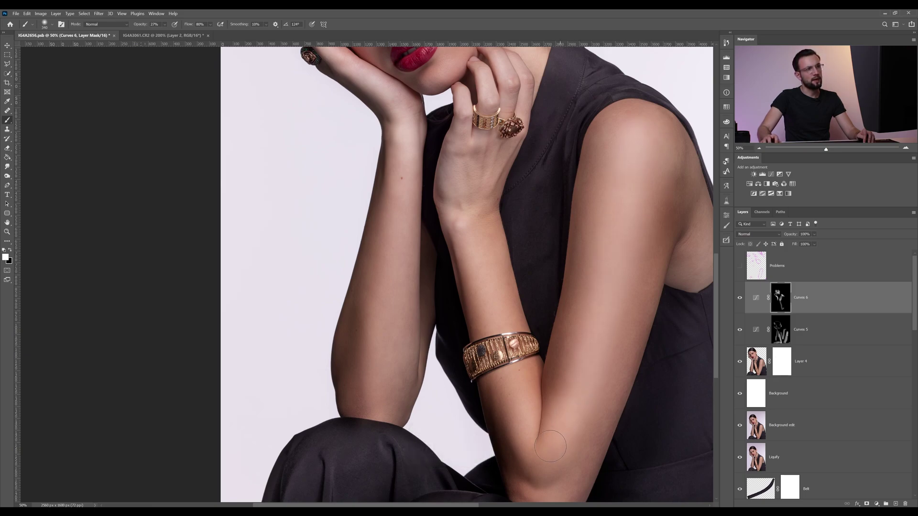
pyautogui.moveTo(590, 355)
pyautogui.mouseDown()
pyautogui.moveTo(631, 143)
pyautogui.moveTo(555, 367)
pyautogui.moveTo(529, 237)
pyautogui.mouseUp()
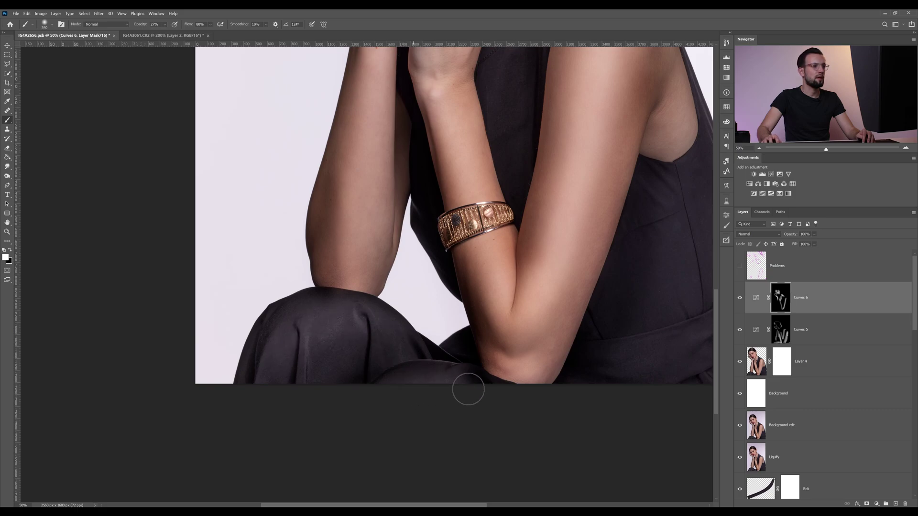
pyautogui.moveTo(356, 191); pyautogui.dragTo(398, 297)
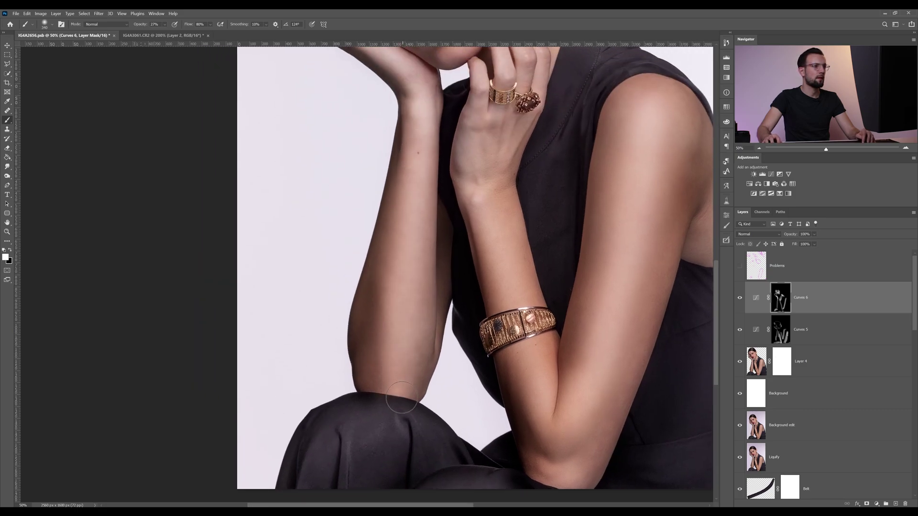
pyautogui.moveTo(495, 210); pyautogui.dragTo(370, 297)
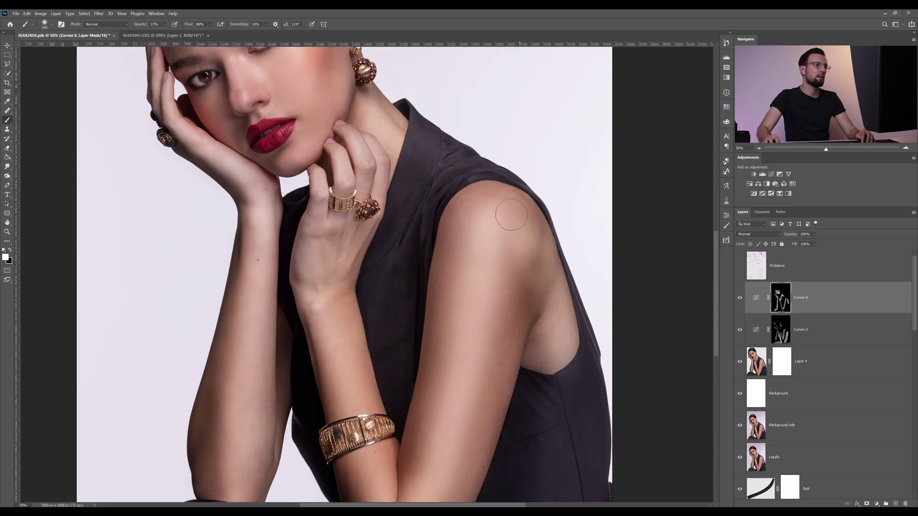
# - Brighten the hair highlight and, with a smaller brush, fine areas of the face such as the chin at 27% opacity
pyautogui.moveTo(330, 145)
pyautogui.mouseDown()
pyautogui.moveTo(449, 200)
pyautogui.moveTo(529, 321)
pyautogui.mouseUp()
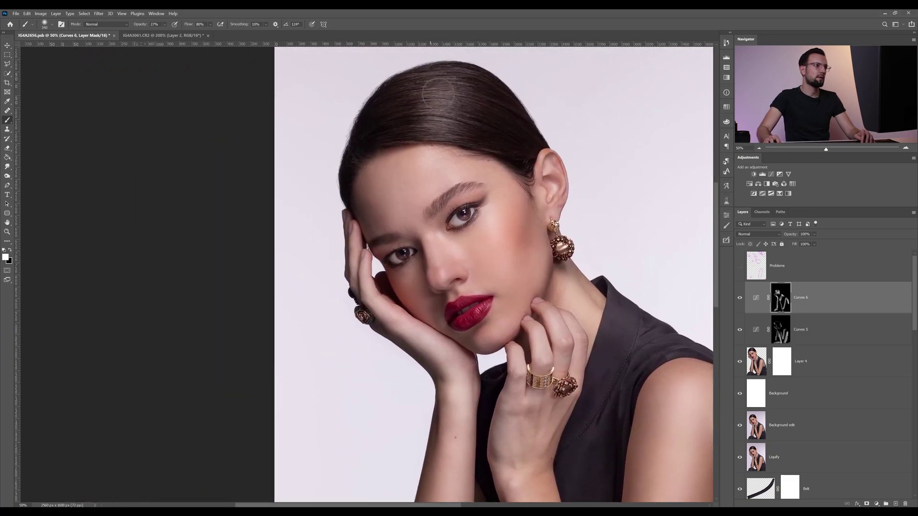
pyautogui.keyDown('alt'); pyautogui.rightClick(534, 167); pyautogui.keyUp('alt')
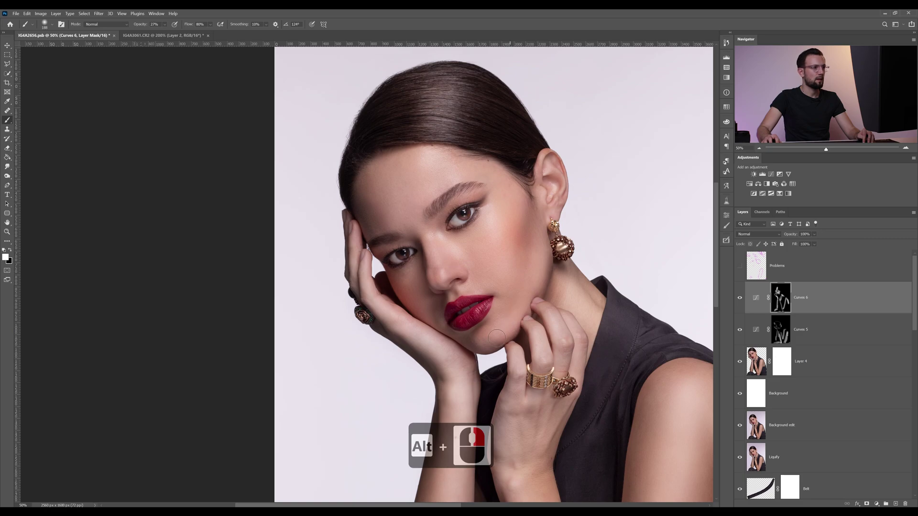
pyautogui.keyDown('alt'); pyautogui.rightClick(488, 316); pyautogui.keyUp('alt')
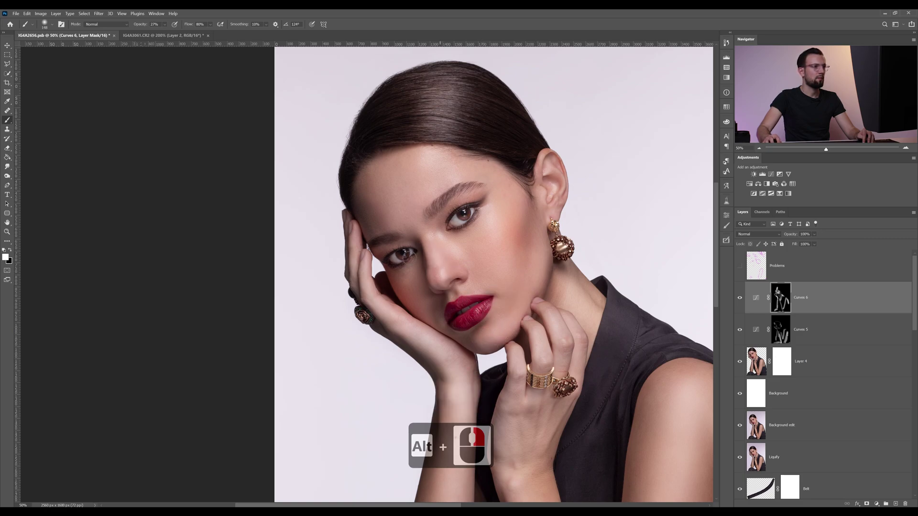
# - Group Curves 5 and Curves 6 and name the group "Dodge&Burn"
pyautogui.press('z')
pyautogui.keyDown('alt'); pyautogui.click(512, 240); pyautogui.keyUp('alt')
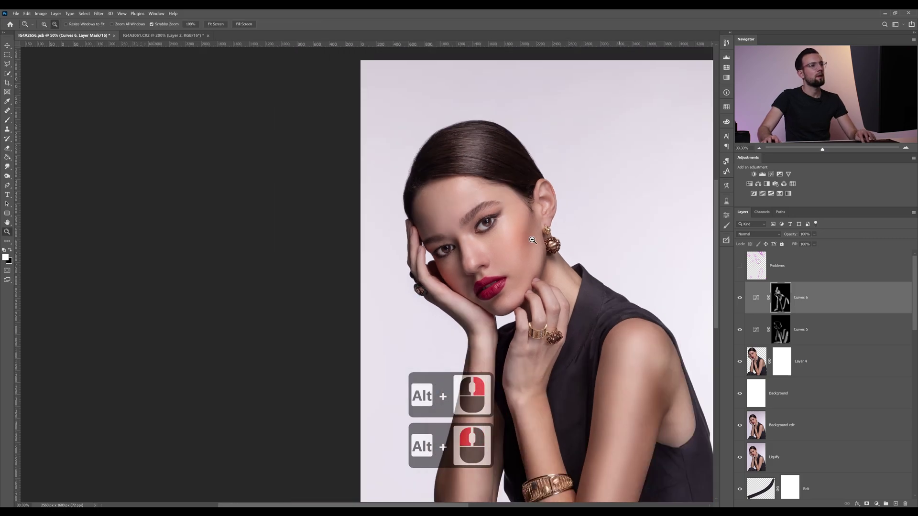
pyautogui.keyDown('alt'); pyautogui.click(512, 241); pyautogui.keyUp('alt')
pyautogui.click(512, 240)
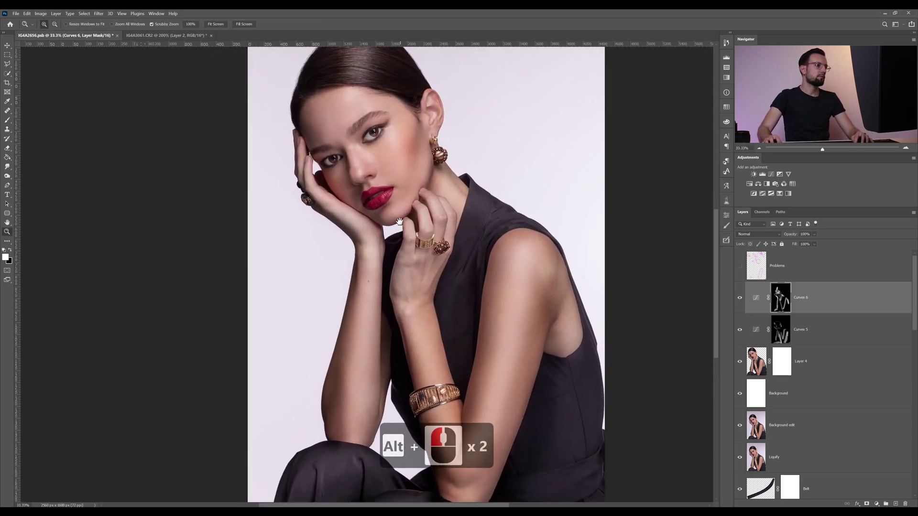
pyautogui.keyDown('shift'); pyautogui.click(833, 326); pyautogui.keyUp('shift')
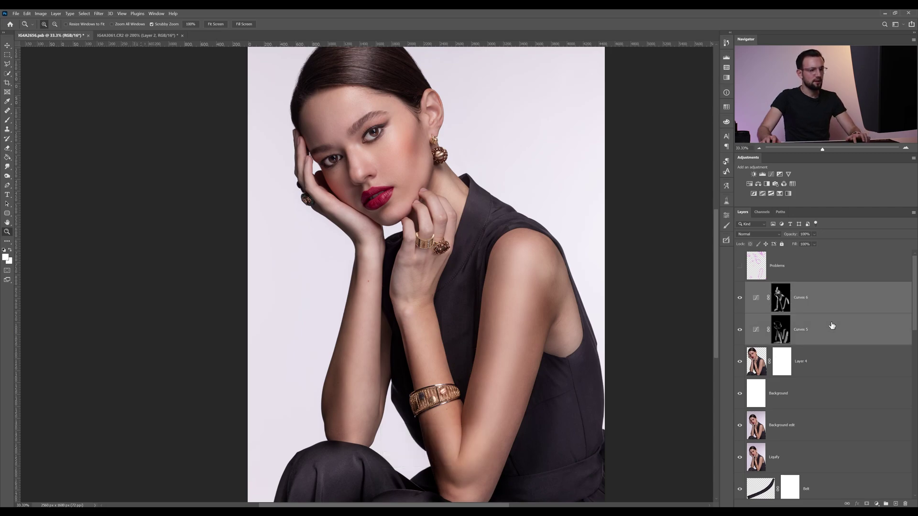
pyautogui.hotkey('ctrl', 'g')
pyautogui.doubleClick(766, 286)
pyautogui.write('Dodge&B')
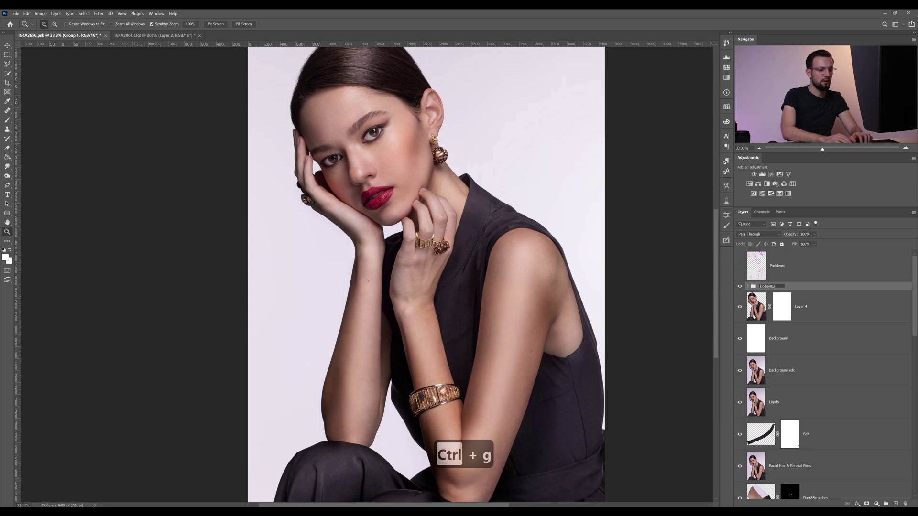
pyautogui.write('urn')
pyautogui.press('Return')
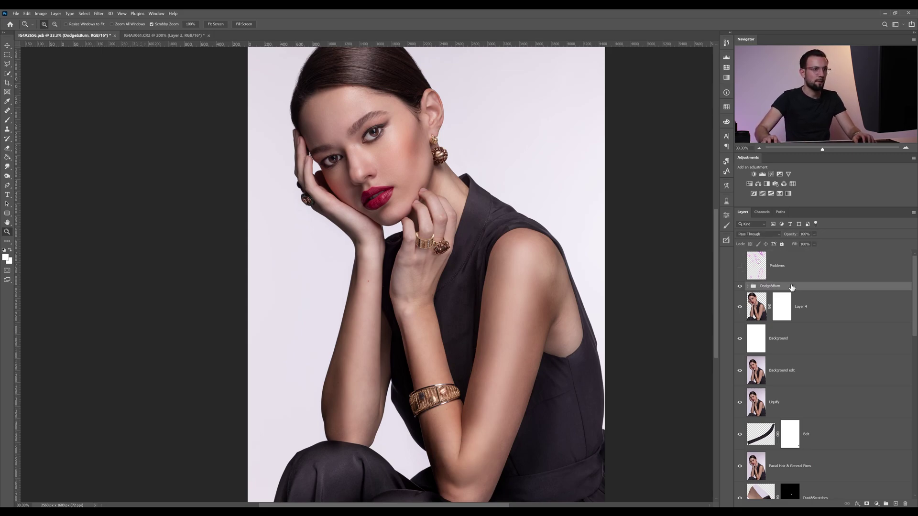
# - Give the Dodge&Burn group a gray color label and expand it to show its layers
pyautogui.rightClick(791, 286)
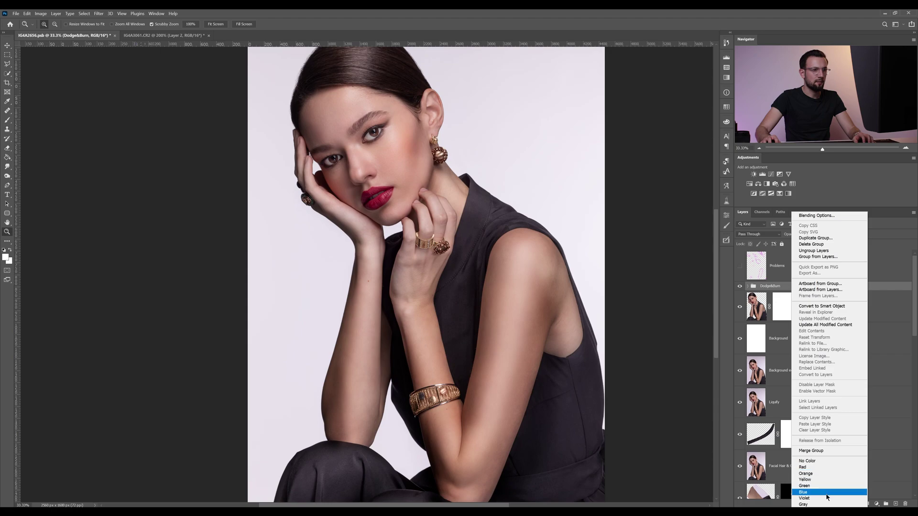
pyautogui.click(807, 504)
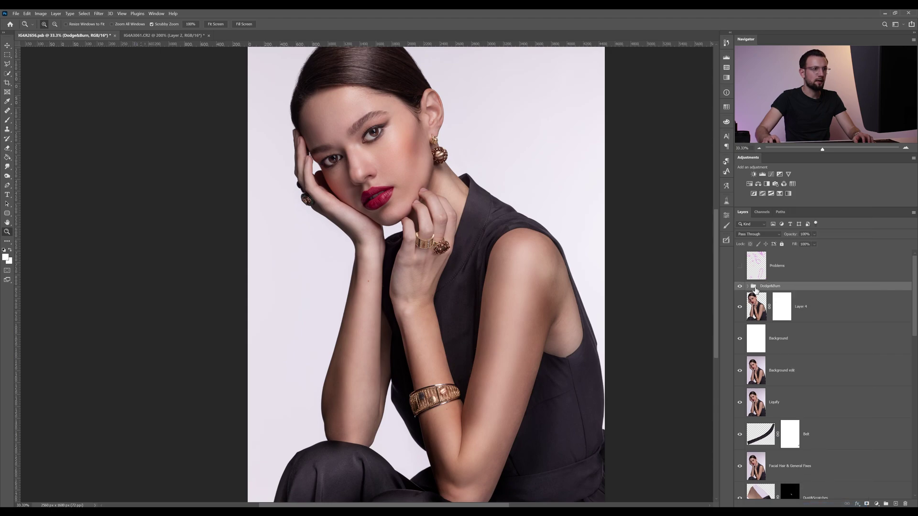
pyautogui.click(748, 286)
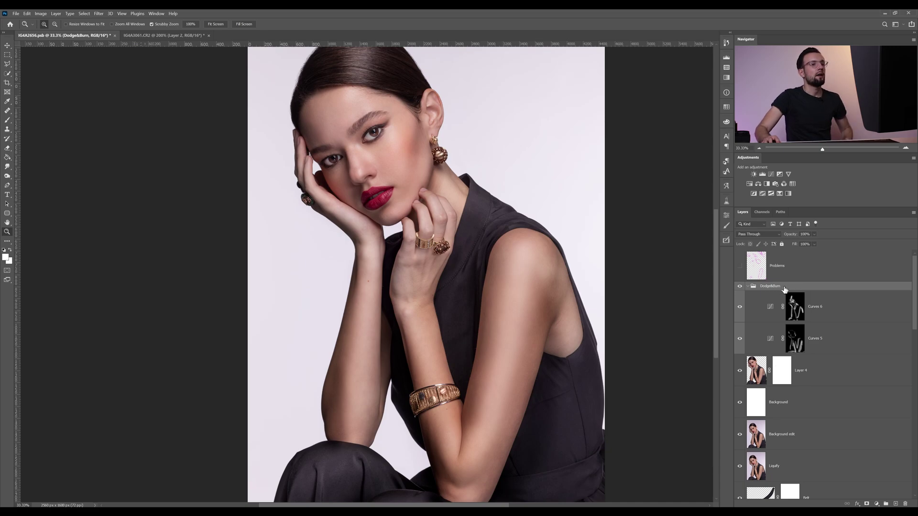
# - Rename the Dodge&Burn group as "Dodge&Burn - Curves"
pyautogui.doubleClick(783, 287)
pyautogui.click(452, 100)
pyautogui.doubleClick(770, 286)
pyautogui.click(781, 287)
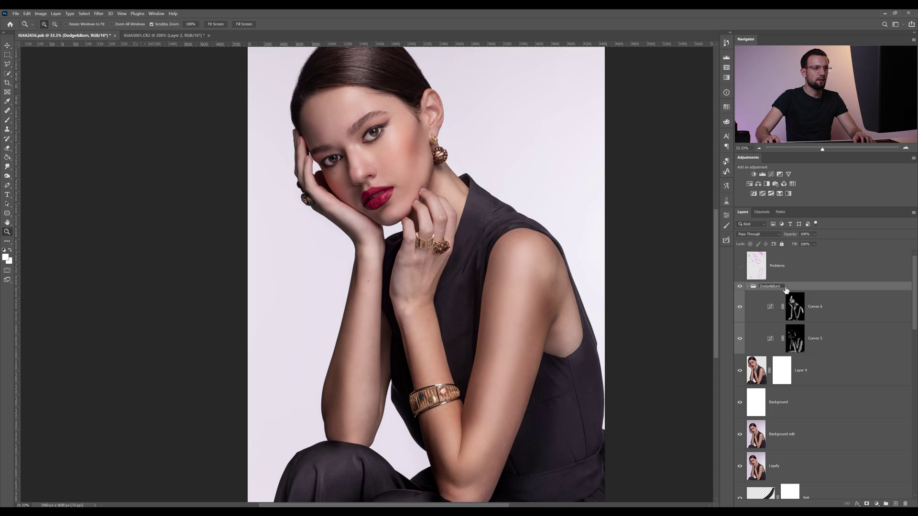
pyautogui.write('- Curves')
pyautogui.press('Return')
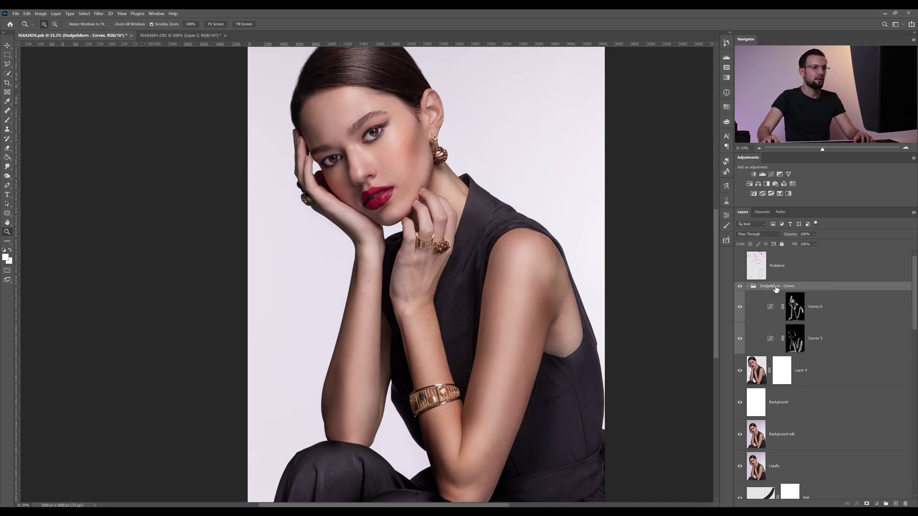
# - Compare the full portrait with the Dodge&Burn - Curves group hidden and shown, and inspect the result up close
pyautogui.keyDown('alt'); pyautogui.click(418, 142); pyautogui.keyUp('alt')
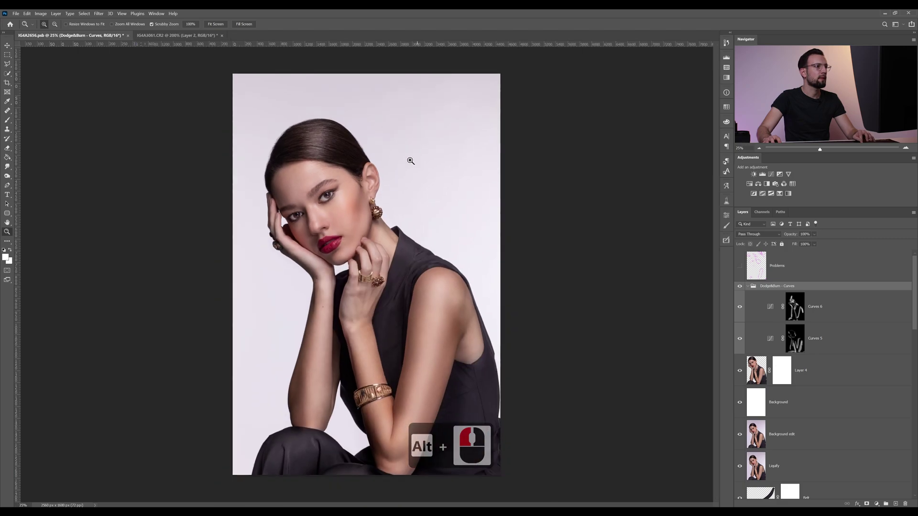
pyautogui.click(739, 287)
pyautogui.click(739, 287)
pyautogui.click(739, 287)
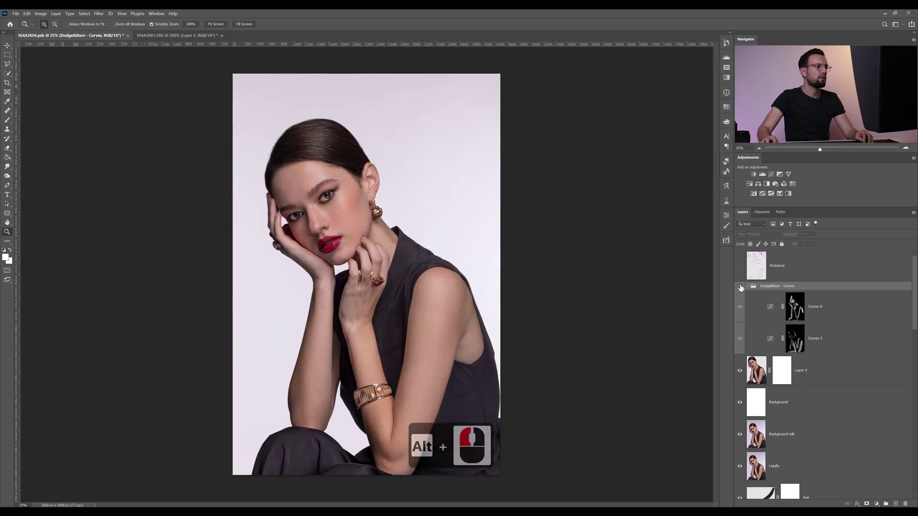
pyautogui.click(739, 286)
pyautogui.click(330, 239)
pyautogui.moveTo(343, 253); pyautogui.dragTo(412, 223)
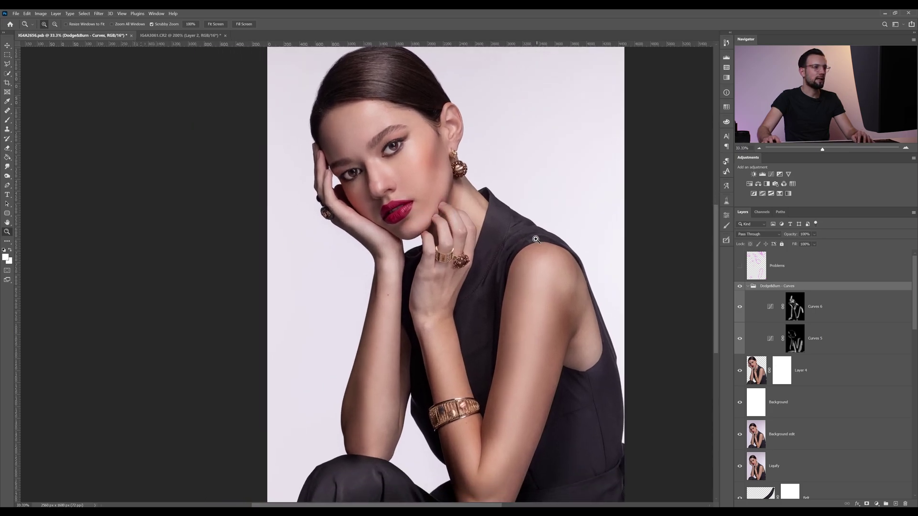
pyautogui.keyDown('alt'); pyautogui.click(502, 232); pyautogui.keyUp('alt')
pyautogui.click(501, 232)
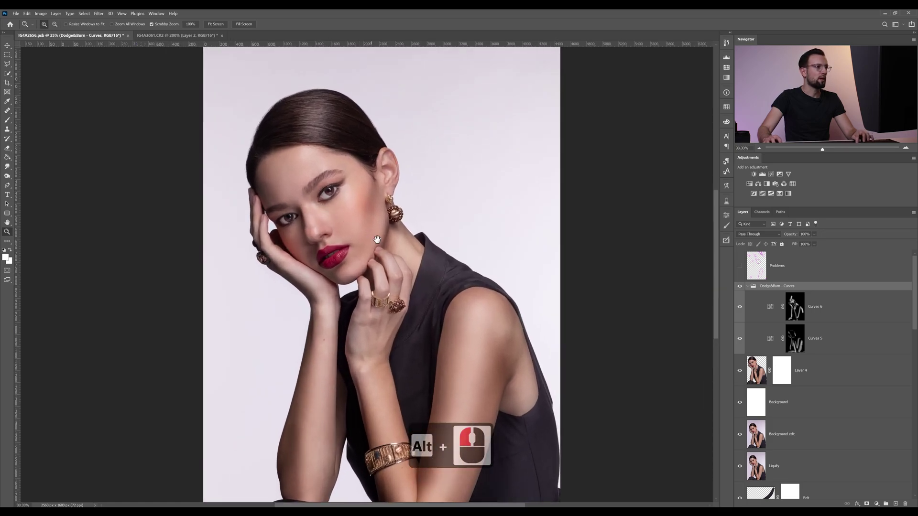
pyautogui.hotkey('ctrl', '-')
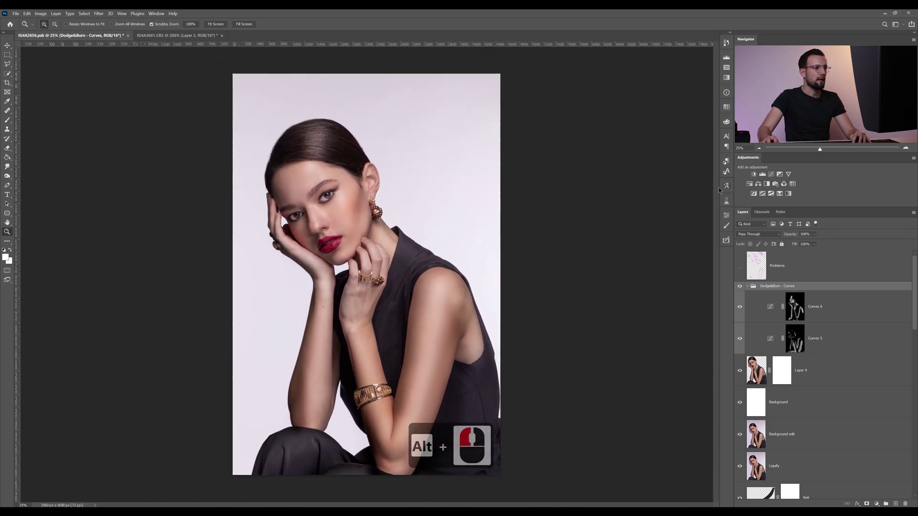
# - Test the Dodge&Burn - Curves group at 0% and 30% opacity and set it to 40%
pyautogui.click(804, 235)
pyautogui.write('0')
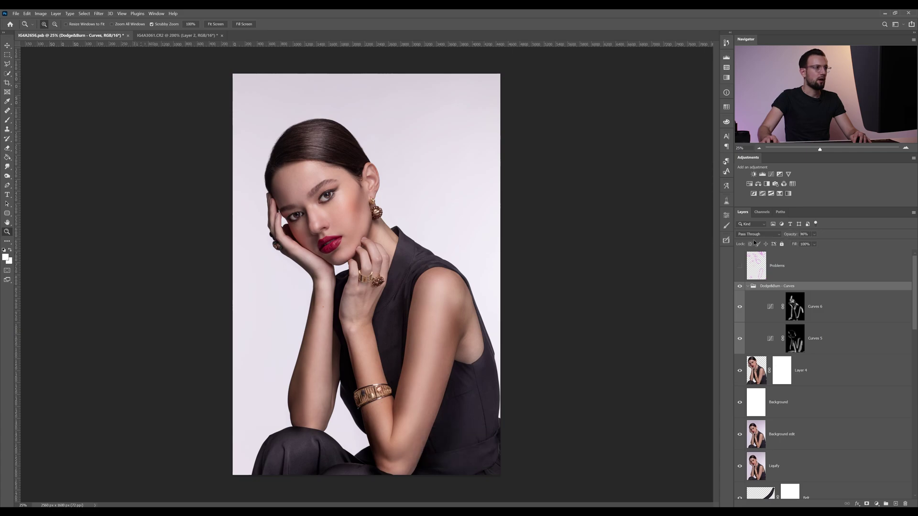
pyautogui.press('Return')
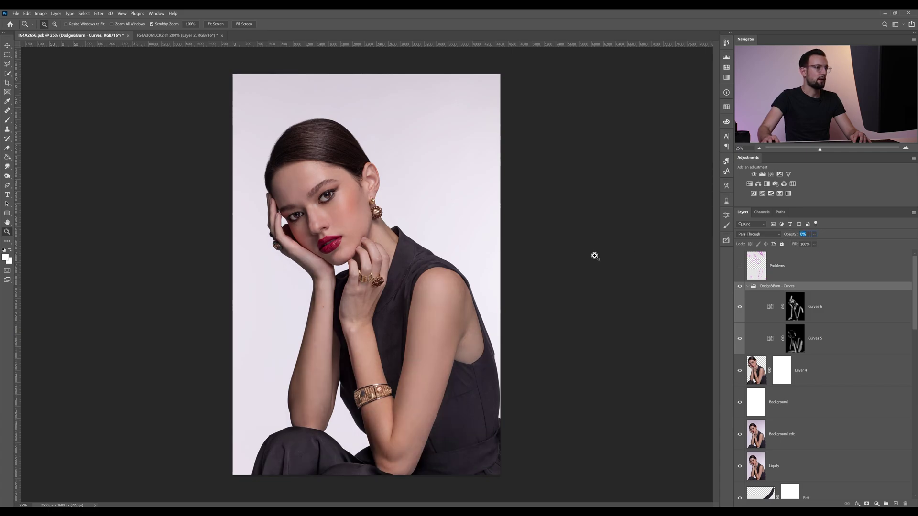
pyautogui.write('30')
pyautogui.press('Return')
pyautogui.write('40')
pyautogui.press('Return')
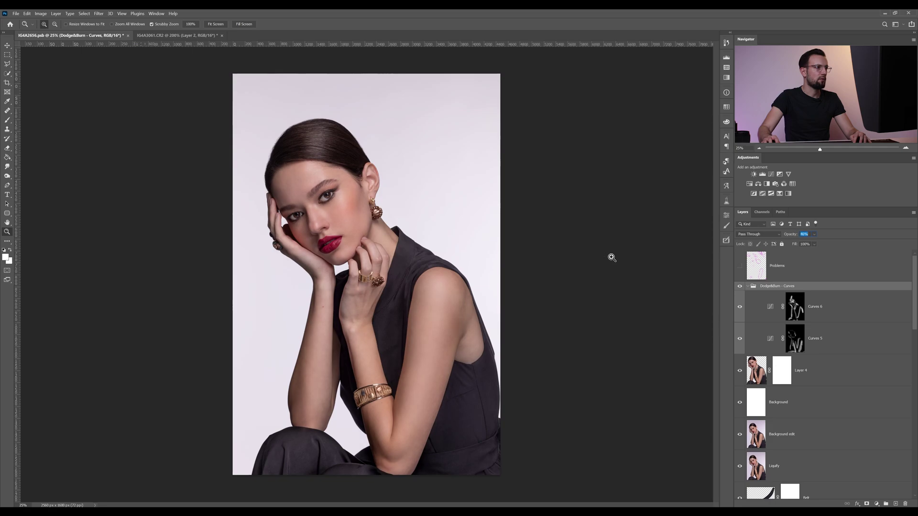
# - Try the Dodge&Burn - Curves group at 52% opacity and compare the portrait with the group hidden and shown
pyautogui.write('50')
pyautogui.press('Return')
pyautogui.click(740, 287)
pyautogui.click(740, 286)
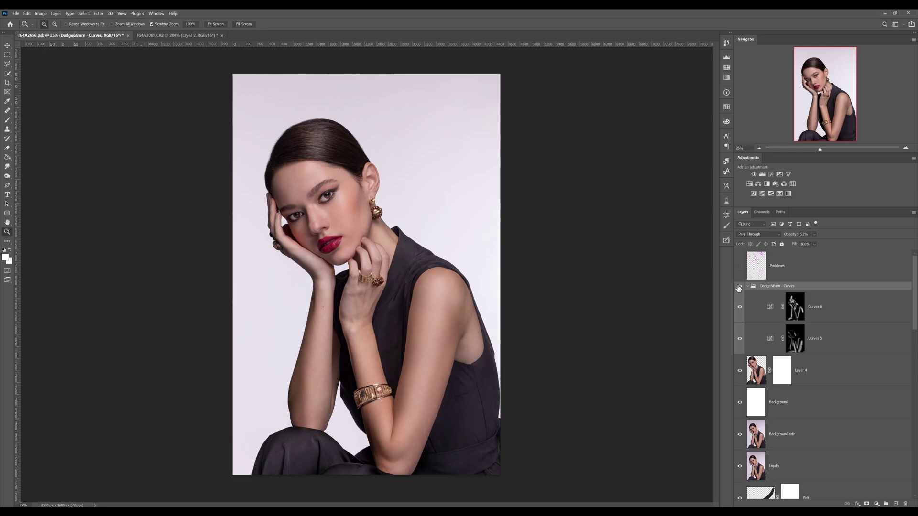
pyautogui.click(739, 286)
pyautogui.click(738, 287)
pyautogui.click(738, 287)
pyautogui.click(738, 287)
pyautogui.click(334, 241)
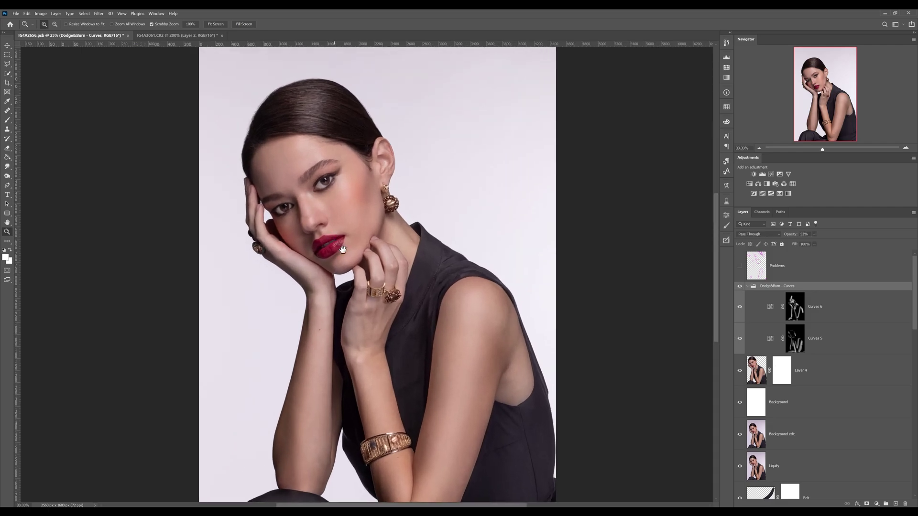
pyautogui.moveTo(339, 247); pyautogui.dragTo(384, 209)
# - Set the Dodge&Burn - Curves group's opacity to 25% and compare the portrait with the group hidden and shown
pyautogui.moveTo(792, 235); pyautogui.dragTo(783, 242)
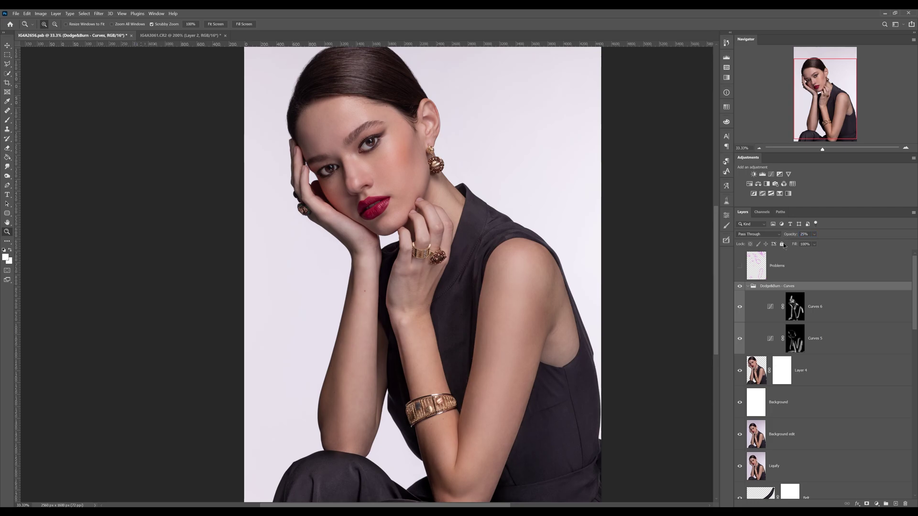
pyautogui.click(740, 287)
pyautogui.click(740, 287)
pyautogui.click(740, 287)
pyautogui.click(740, 287)
pyautogui.click(740, 287)
pyautogui.click(740, 288)
# - Collapse and hide the Dodge&Burn - Curves group
pyautogui.click(748, 286)
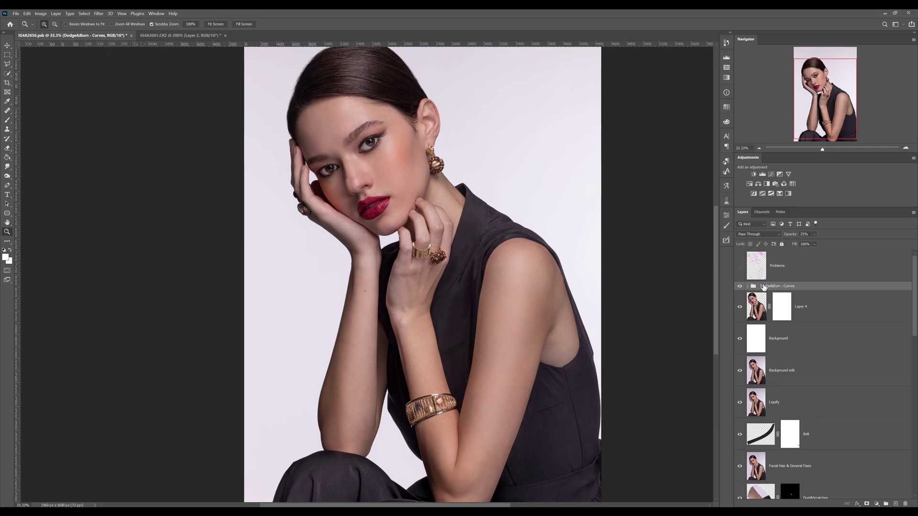
pyautogui.click(740, 288)
pyautogui.keyDown('alt'); pyautogui.click(552, 262); pyautogui.keyUp('alt')
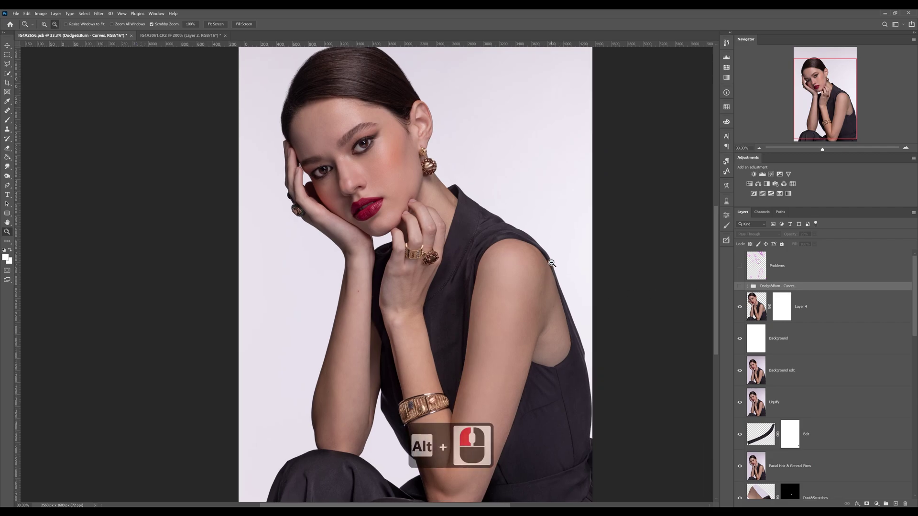
# - Add a new layer above the Dodge&Burn - Curves group and set the foreground color to gray with 50% brightness
pyautogui.click(895, 505)
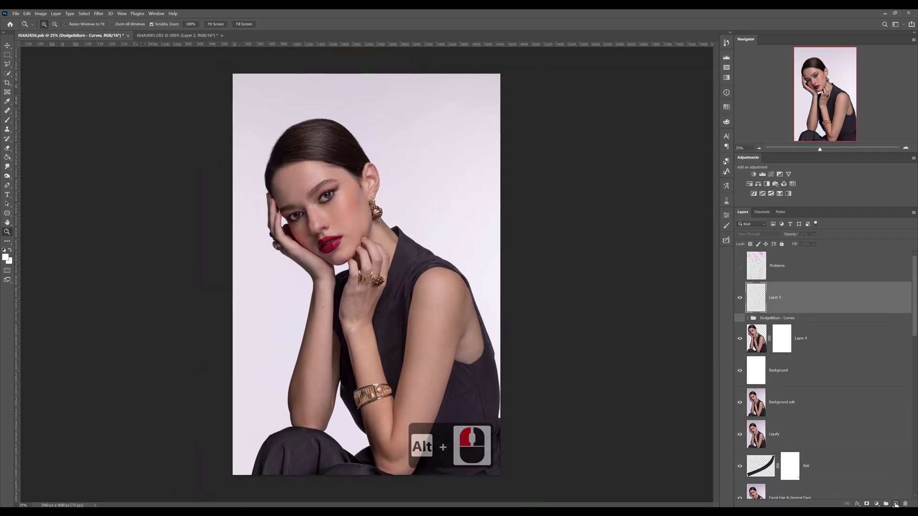
pyautogui.click(6, 257)
pyautogui.click(615, 357)
pyautogui.write('50')
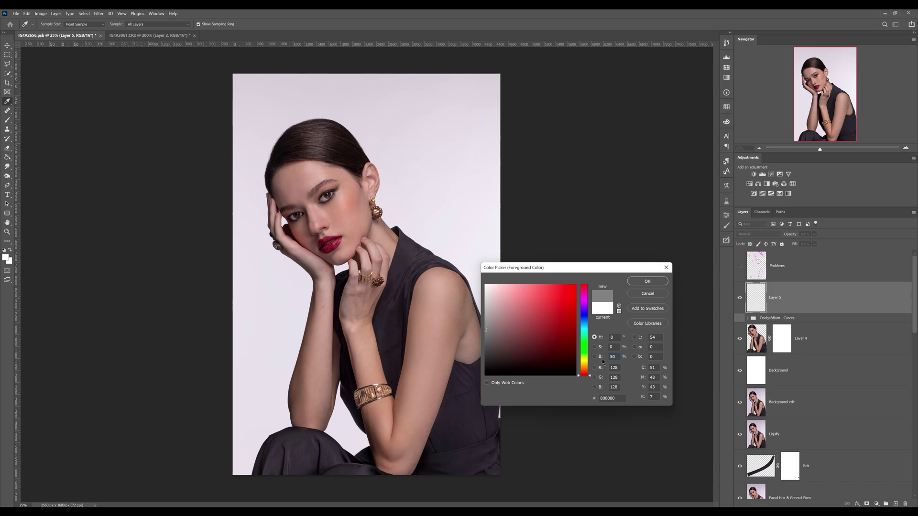
pyautogui.press('Return')
# - Fill the new layer with the gray foreground color and set its blend mode to Soft Light
pyautogui.press('g')
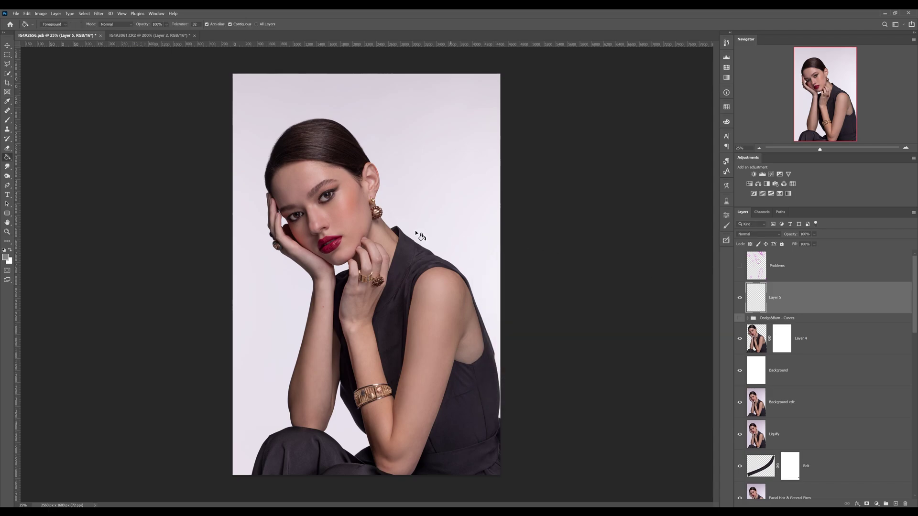
pyautogui.click(370, 233)
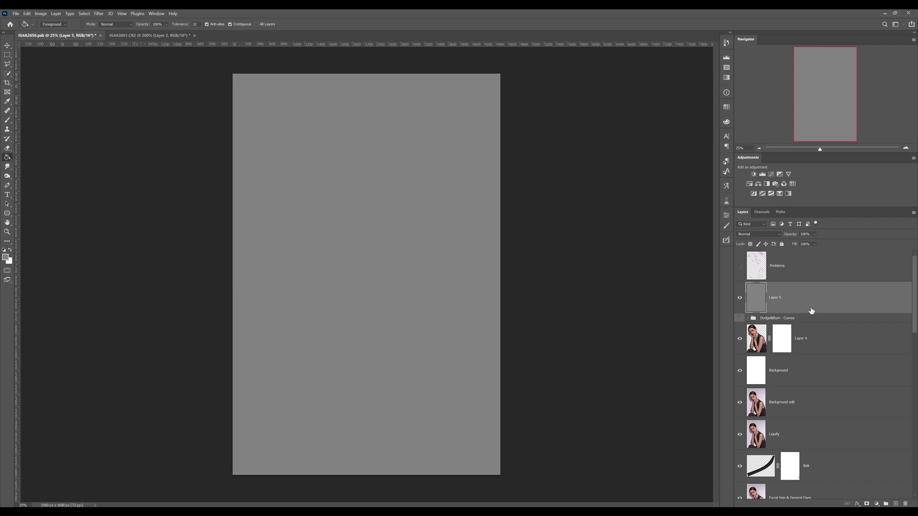
pyautogui.click(759, 233)
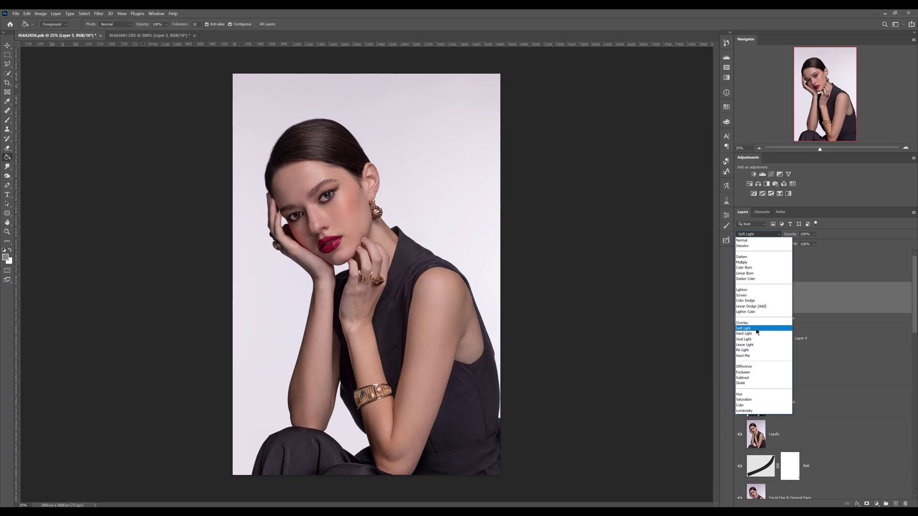
pyautogui.click(757, 329)
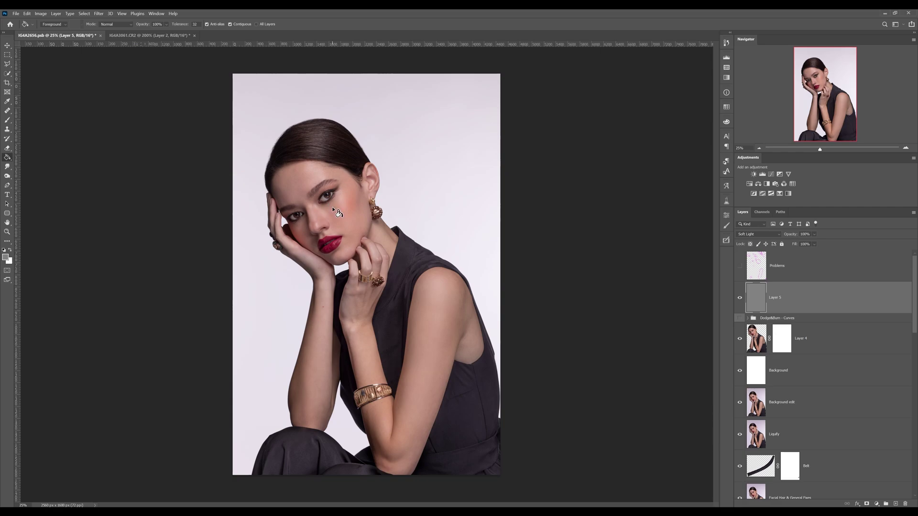
# - Duplicate the gray Soft Light layer and name the copy Dodge
pyautogui.press('b')
pyautogui.press('z')
pyautogui.moveTo(313, 207); pyautogui.dragTo(721, 258)
pyautogui.click(739, 297)
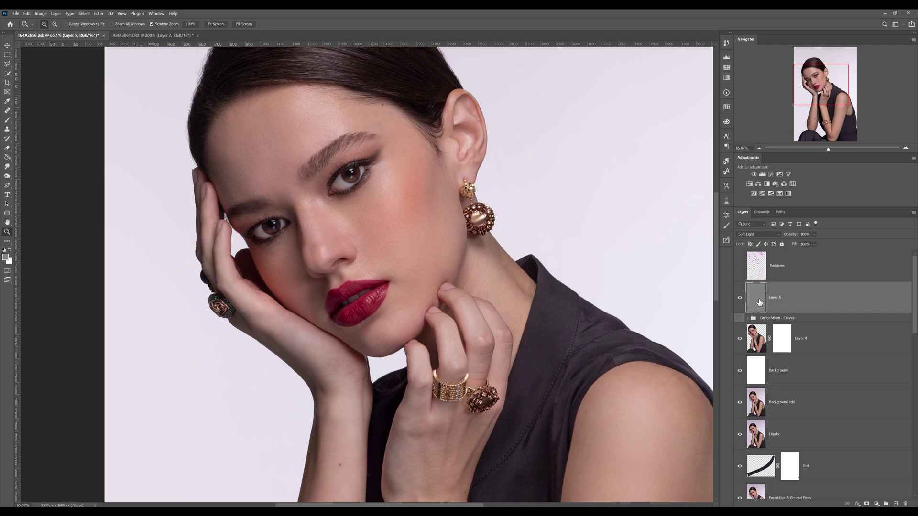
pyautogui.hotkey('ctrl', 'j')
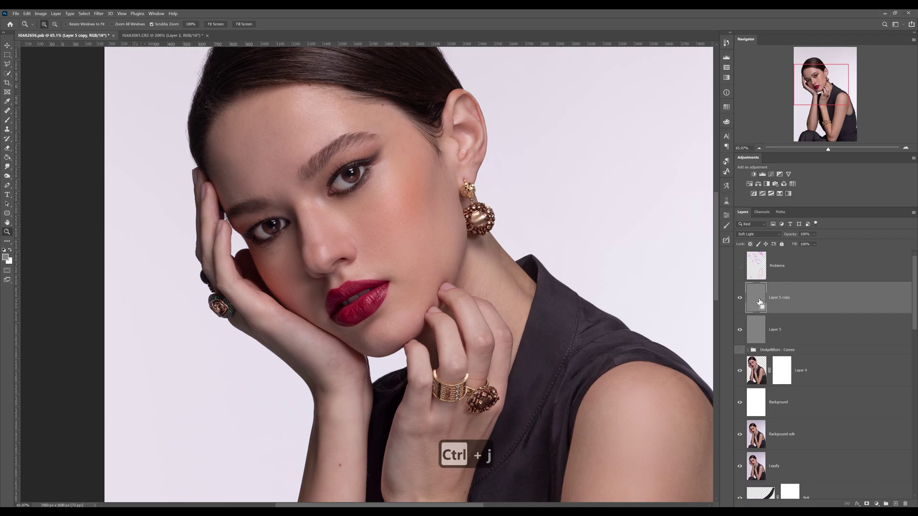
pyautogui.doubleClick(779, 298)
pyautogui.write('Dodge')
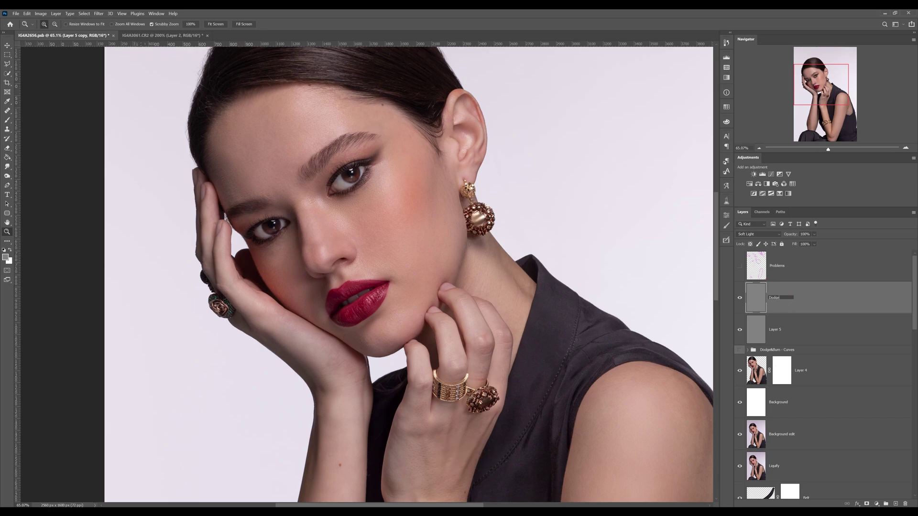
# - Rename the lower gray Soft Light layer as Burn
pyautogui.doubleClick(775, 330)
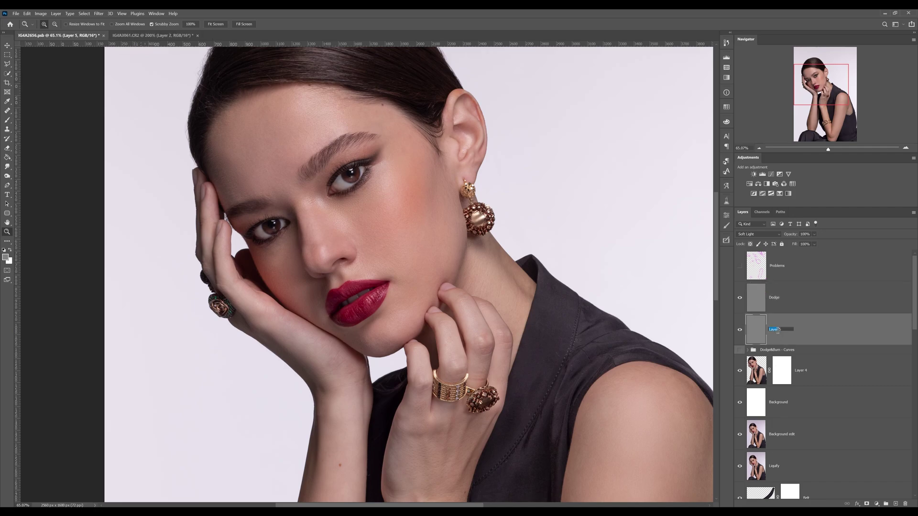
pyautogui.write('Burn5')
pyautogui.press('Return')
pyautogui.click(816, 302)
pyautogui.doubleClick(785, 333)
pyautogui.write('Burn')
pyautogui.press('Return')
pyautogui.click(816, 305)
# - Hide the Dodge layer, select the Burn layer, and reset the foreground and background colors to black and white
pyautogui.click(739, 298)
pyautogui.click(783, 327)
pyautogui.keyDown('alt'); pyautogui.click(540, 269); pyautogui.keyUp('alt')
pyautogui.keyDown('alt'); pyautogui.click(540, 269); pyautogui.keyUp('alt')
pyautogui.keyDown('alt'); pyautogui.click(540, 269); pyautogui.keyUp('alt')
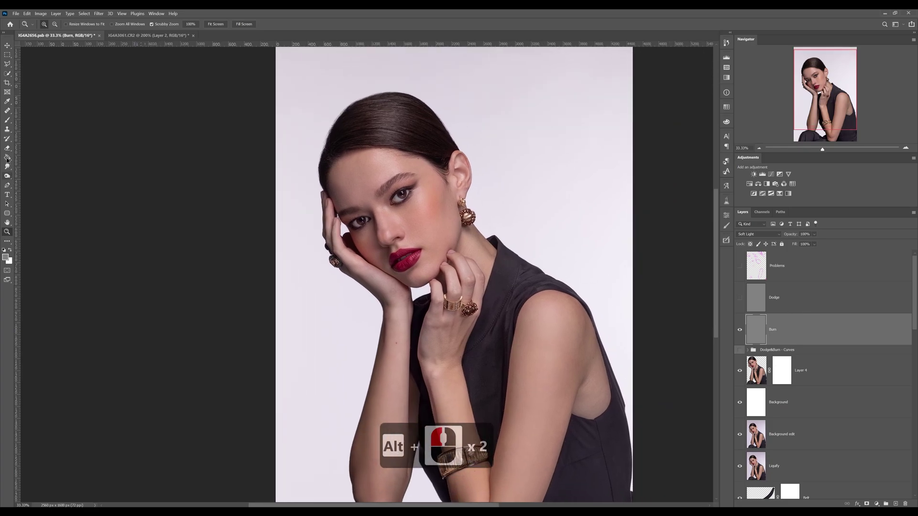
pyautogui.click(4, 250)
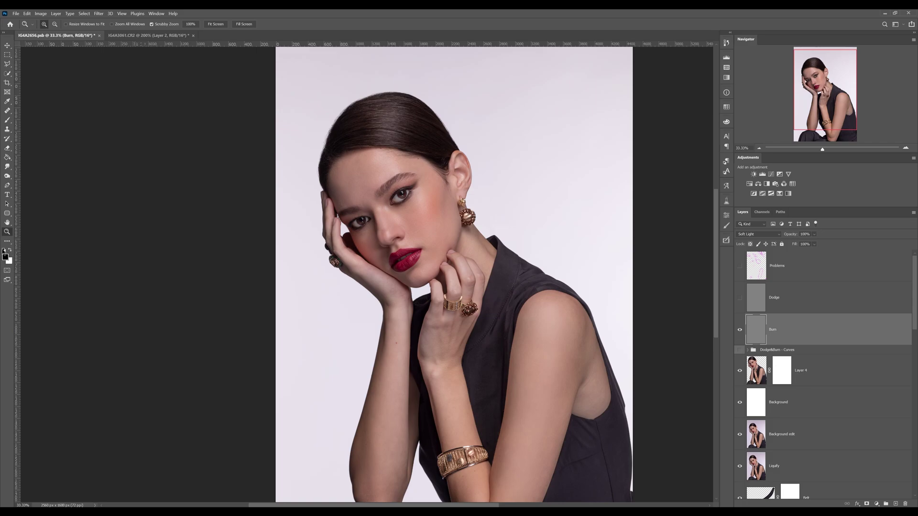
# - Set the brush opacity to 19% and paint black on the Burn layer to darken the shadow areas of the face
pyautogui.click(433, 230)
pyautogui.press('b')
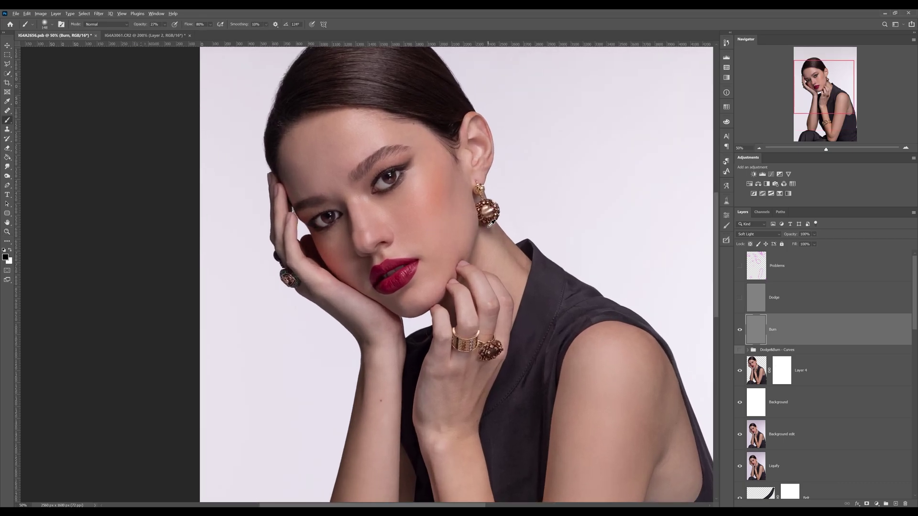
pyautogui.moveTo(502, 229); pyautogui.dragTo(497, 223)
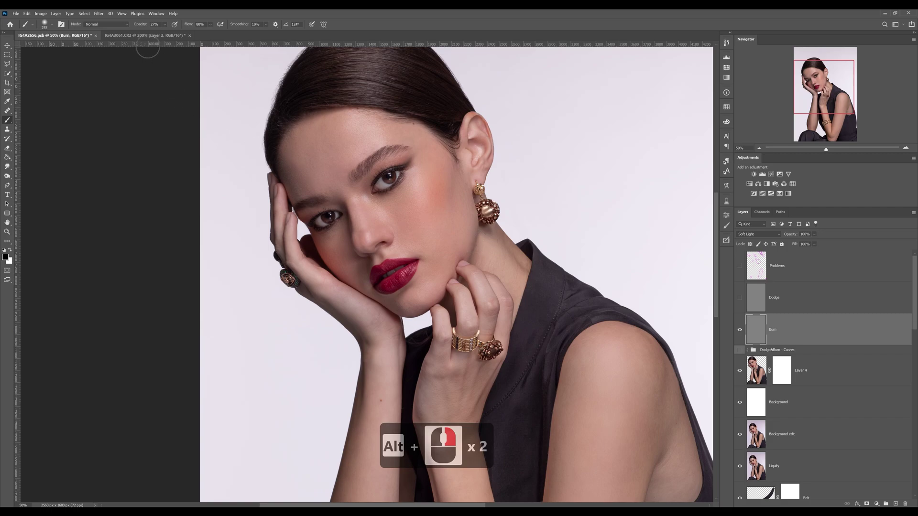
pyautogui.moveTo(143, 27); pyautogui.dragTo(138, 26)
pyautogui.moveTo(485, 246); pyautogui.dragTo(481, 239)
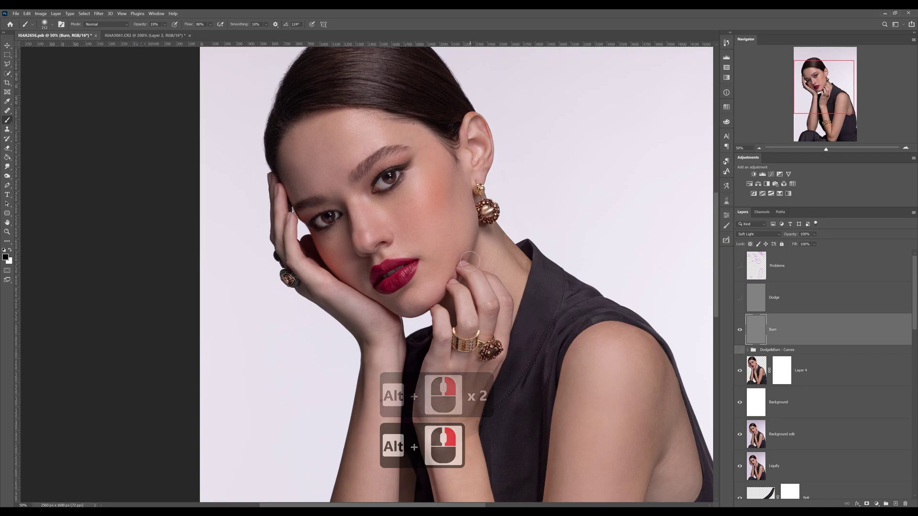
pyautogui.keyDown('alt'); pyautogui.rightClick(469, 262); pyautogui.keyUp('alt')
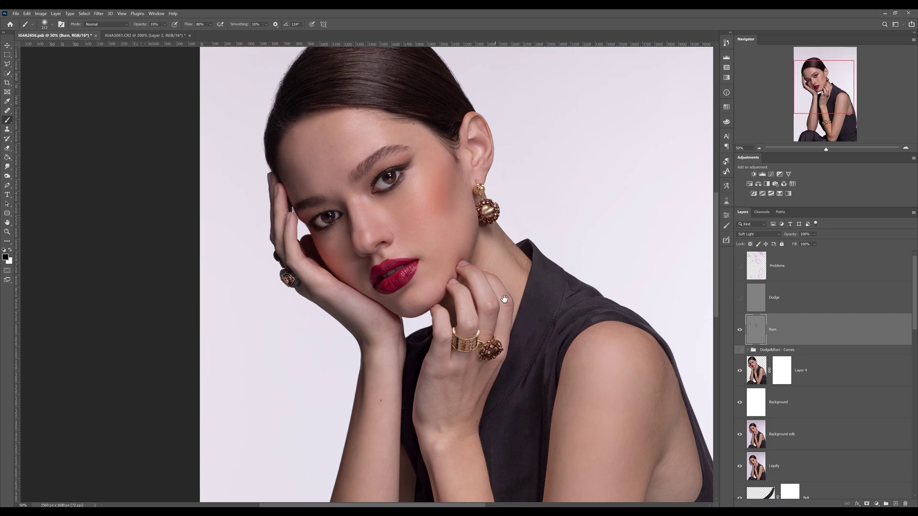
# - Darken the shaded edges of the hands and forearms with black strokes on the Burn layer
pyautogui.moveTo(503, 299); pyautogui.dragTo(508, 263)
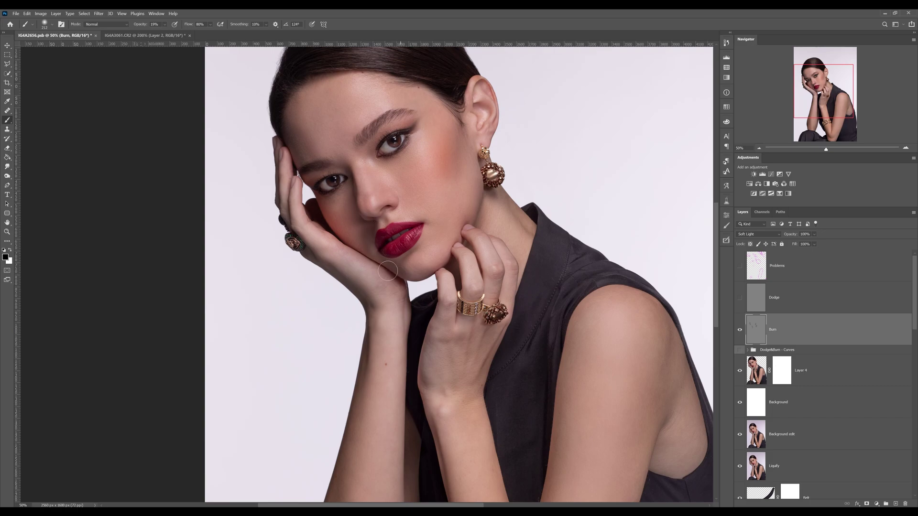
pyautogui.moveTo(423, 226); pyautogui.dragTo(433, 147)
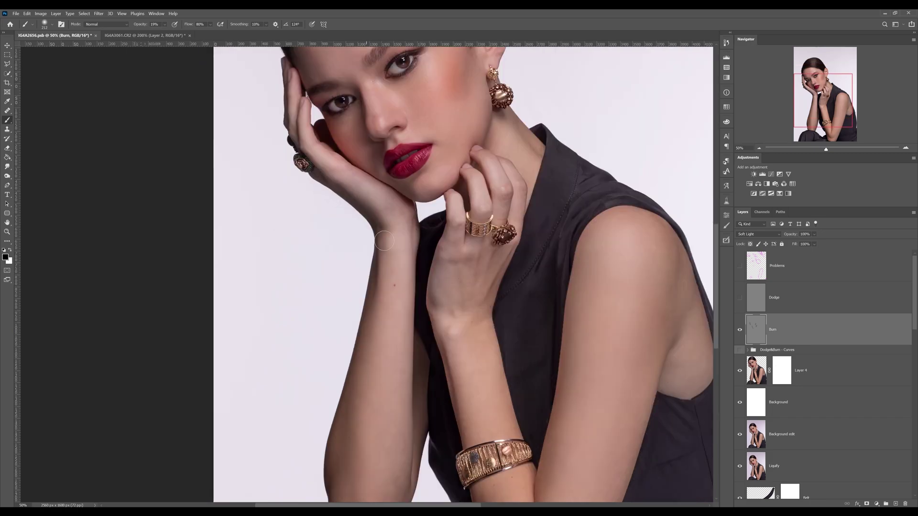
pyautogui.moveTo(362, 362); pyautogui.dragTo(385, 233)
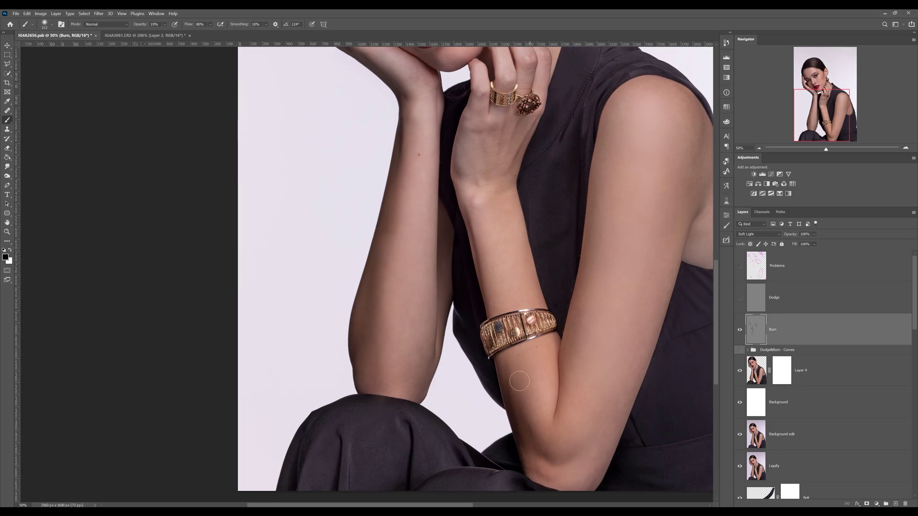
pyautogui.moveTo(498, 384); pyautogui.dragTo(445, 367)
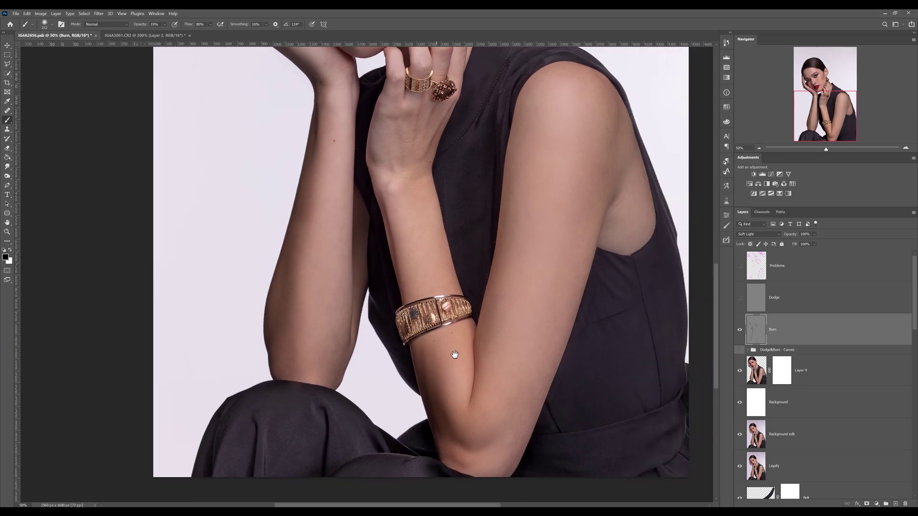
# - Enlarge the brush to about 372 px and darken the edges of the shoulder and upper arm on the Burn layer
pyautogui.keyDown('ctrl'); pyautogui.rightClick(515, 179); pyautogui.keyUp('ctrl')
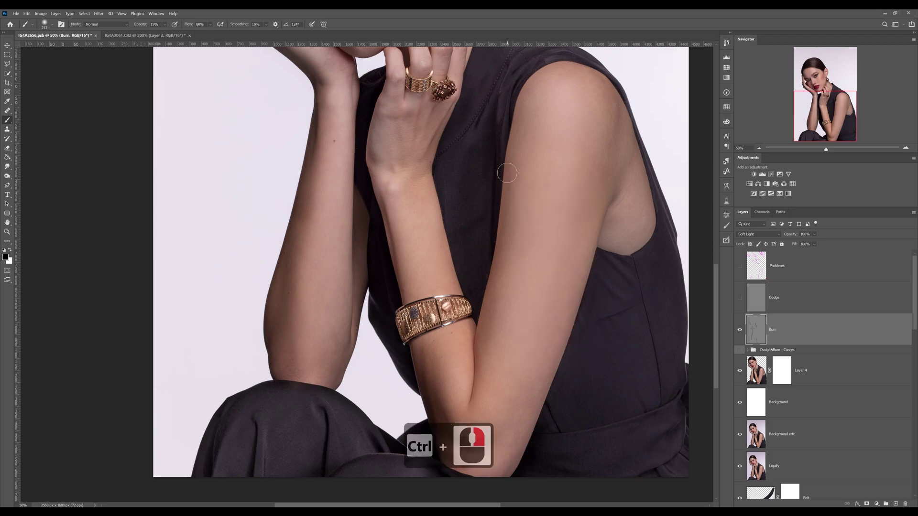
pyautogui.keyDown('alt'); pyautogui.rightClick(506, 173); pyautogui.keyUp('alt')
pyautogui.keyDown('alt'); pyautogui.rightClick(526, 119); pyautogui.keyUp('alt')
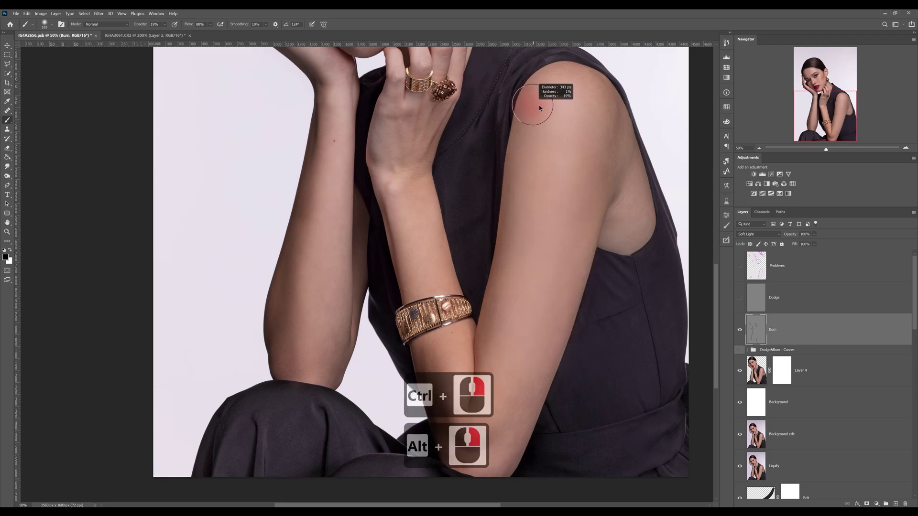
pyautogui.moveTo(531, 119)
pyautogui.mouseDown()
pyautogui.moveTo(476, 379)
pyautogui.moveTo(534, 79)
pyautogui.mouseUp()
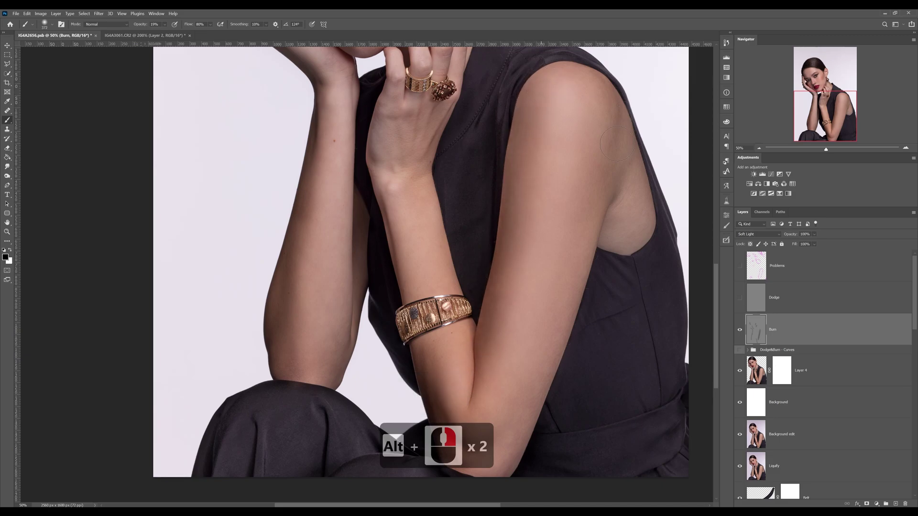
pyautogui.moveTo(603, 195); pyautogui.dragTo(510, 461)
pyautogui.moveTo(606, 154); pyautogui.dragTo(497, 471)
# - Reduce the brush size and deepen the shadows along the face, hands and forearms on the Burn layer
pyautogui.moveTo(502, 266)
pyautogui.mouseDown()
pyautogui.moveTo(553, 365)
pyautogui.moveTo(481, 213)
pyautogui.moveTo(561, 364)
pyautogui.mouseUp()
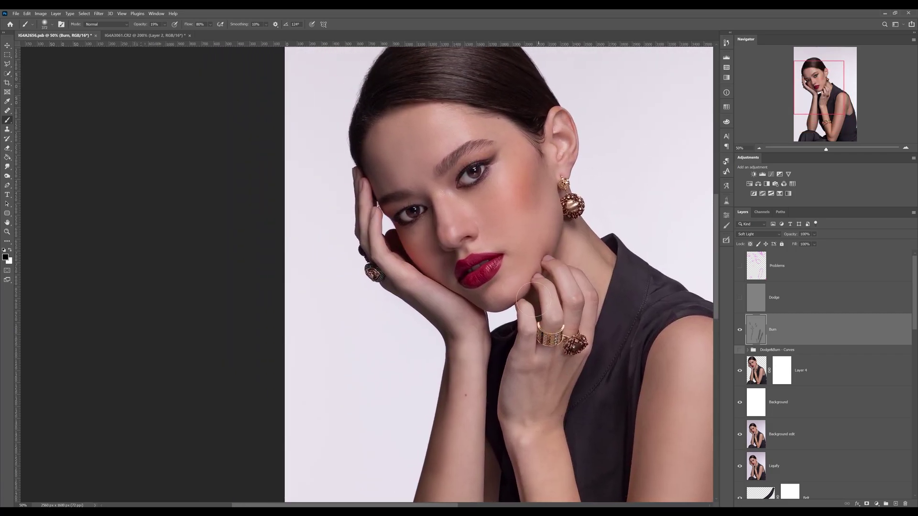
pyautogui.rightClick(569, 206)
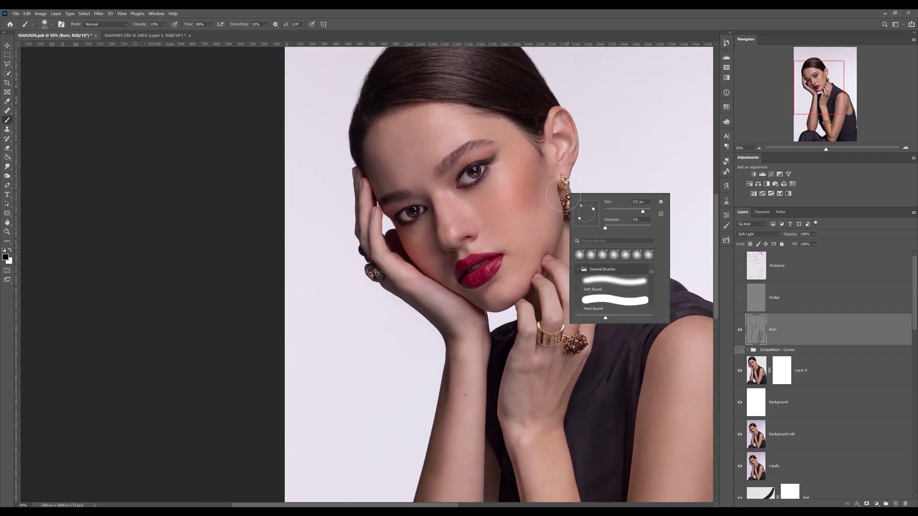
pyautogui.keyDown('alt'); pyautogui.rightClick(569, 205); pyautogui.keyUp('alt')
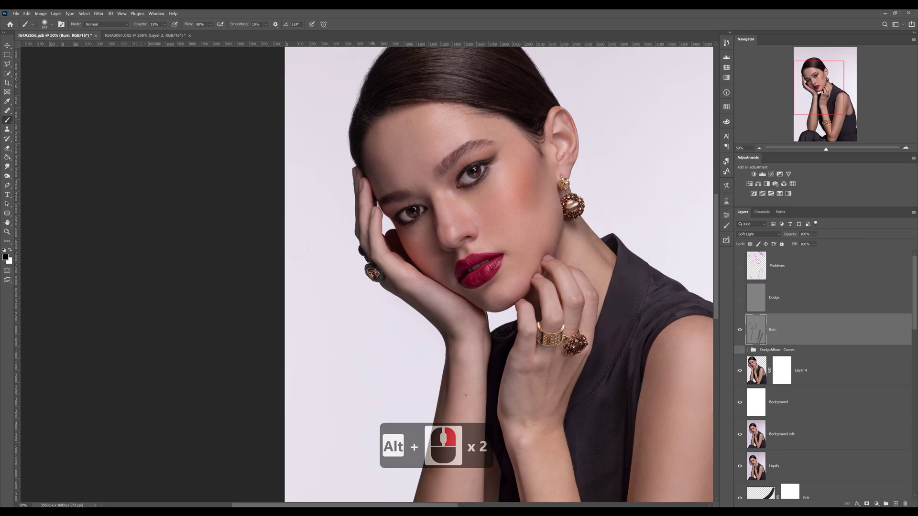
pyautogui.press('x')
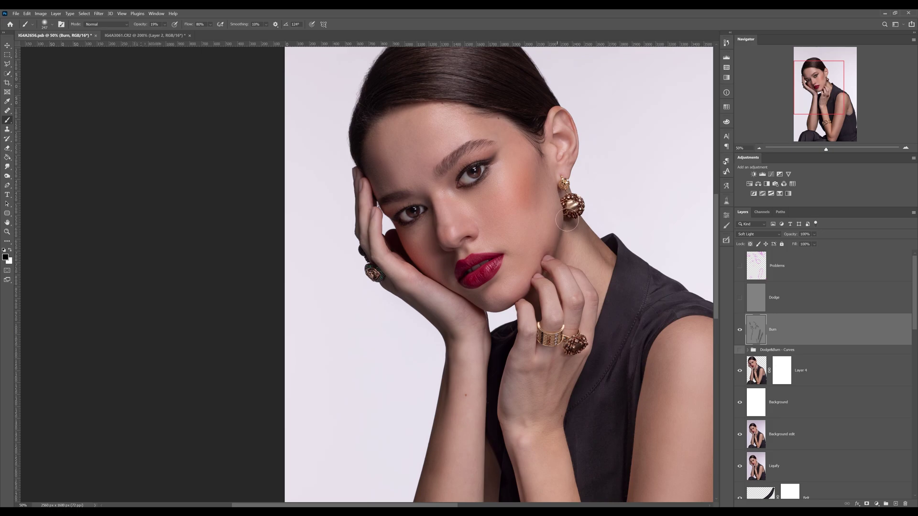
pyautogui.scroll(-3, 501, 234)
pyautogui.hscroll(2, 502, 234)
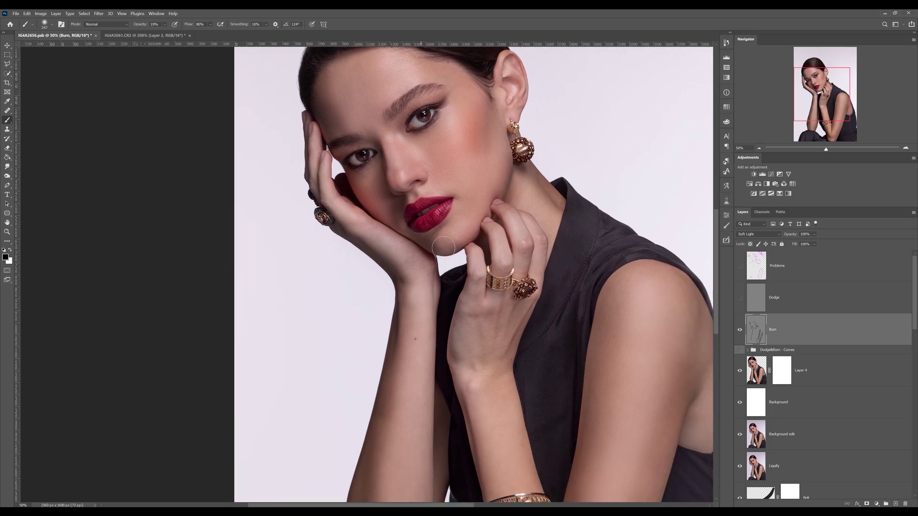
pyautogui.scroll(-5, 442, 247)
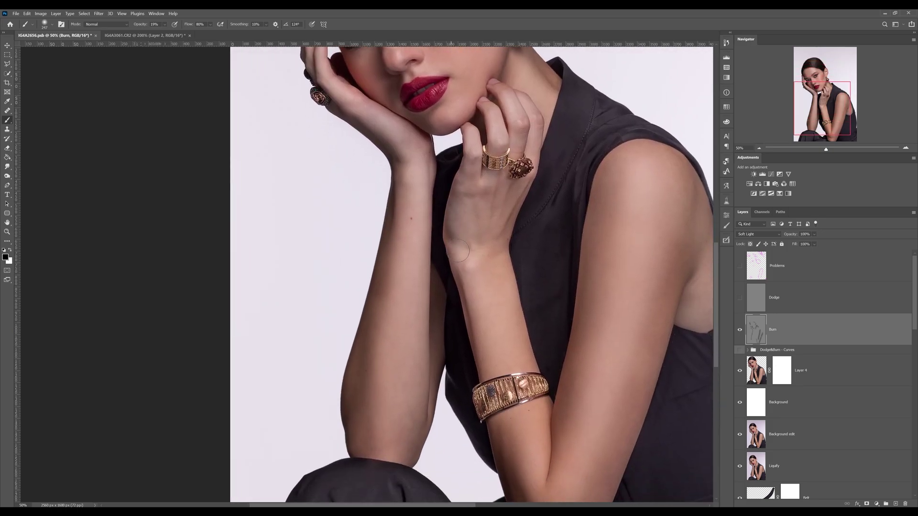
pyautogui.scroll(-6, 480, 330)
pyautogui.hscroll(1, 480, 330)
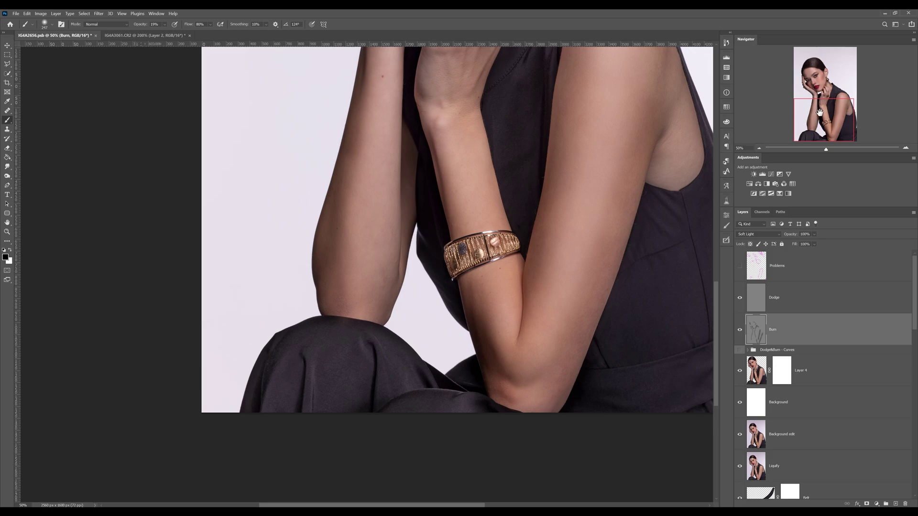
# - Set the brush to about 335 px and paint white on the Burn layer to lighten the arms
pyautogui.moveTo(819, 113); pyautogui.dragTo(820, 106)
pyautogui.keyDown('alt'); pyautogui.scroll(-2, 528, 211); pyautogui.keyUp('alt')
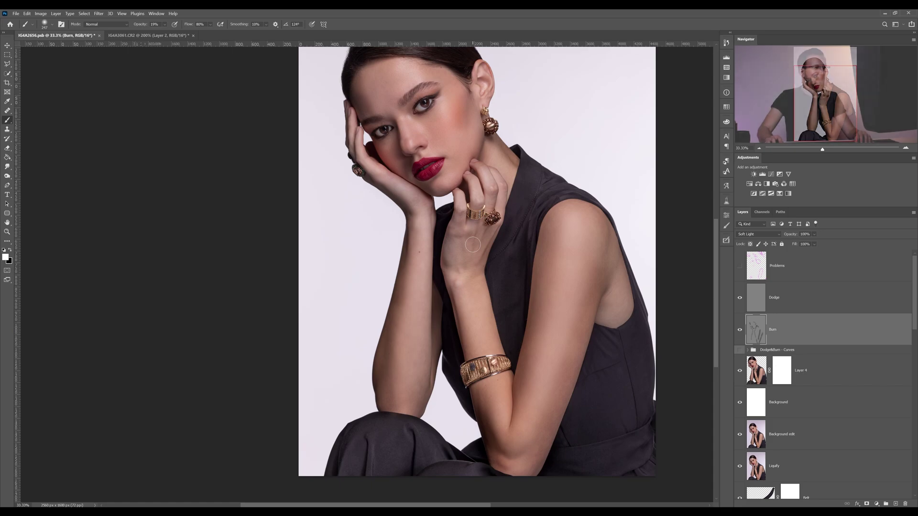
pyautogui.rightClick(474, 242)
pyautogui.keyDown('alt'); pyautogui.rightClick(474, 238); pyautogui.keyUp('alt')
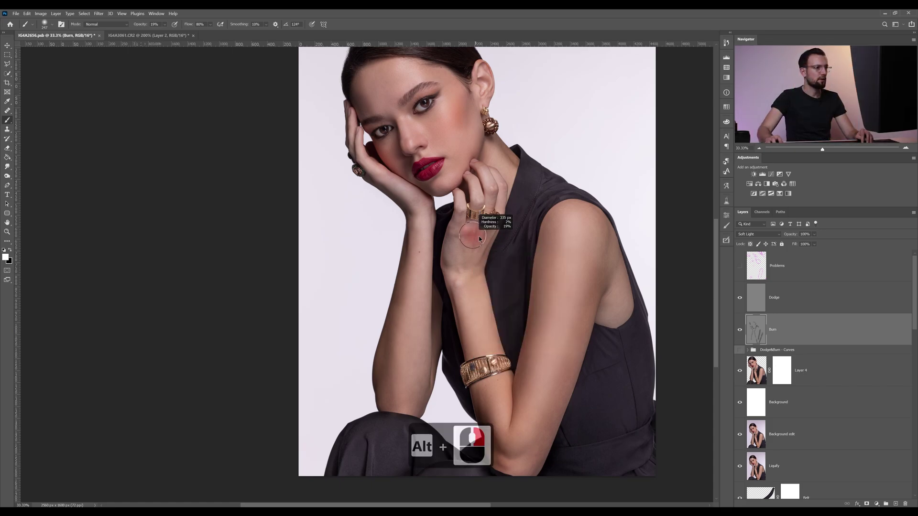
pyautogui.keyDown('alt'); pyautogui.rightClick(475, 237); pyautogui.keyUp('alt')
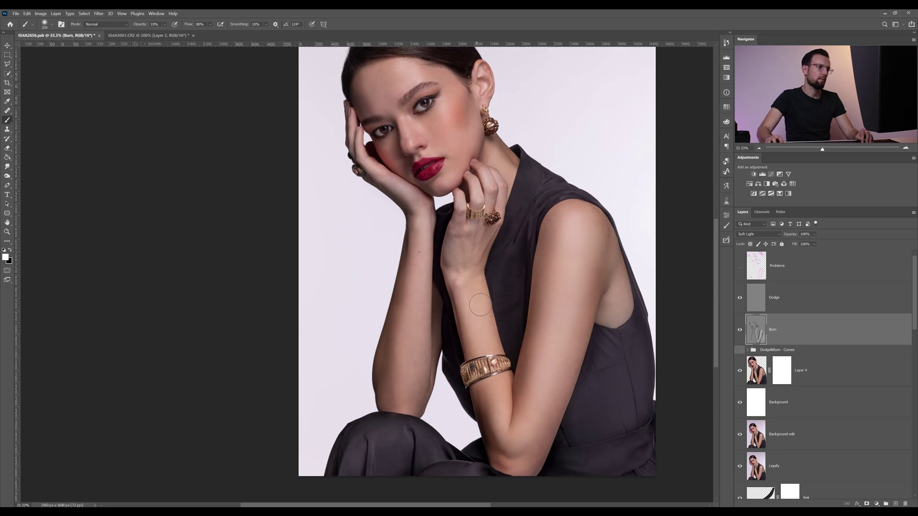
# - Reduce the brush size and paint white over the hands, fingers and forearms on the Burn layer
pyautogui.keyDown('alt'); pyautogui.rightClick(401, 179); pyautogui.keyUp('alt')
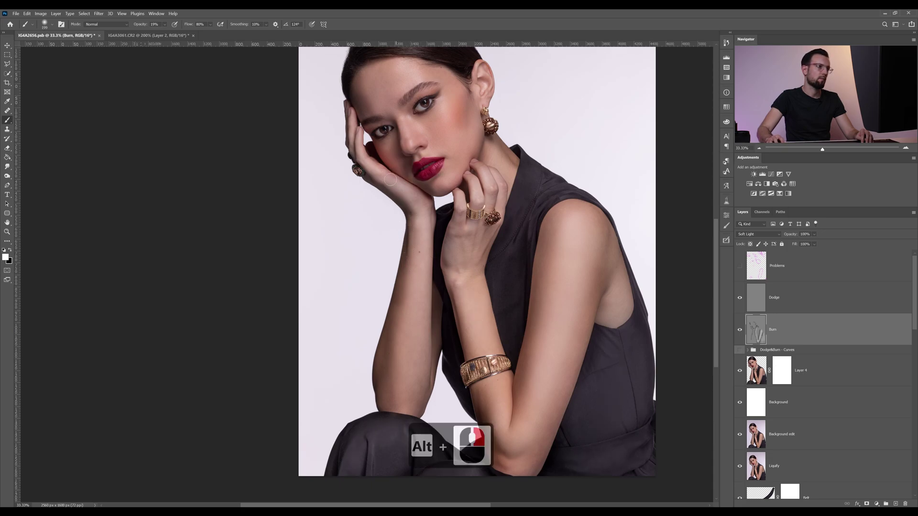
pyautogui.keyDown('alt'); pyautogui.rightClick(416, 363); pyautogui.keyUp('alt')
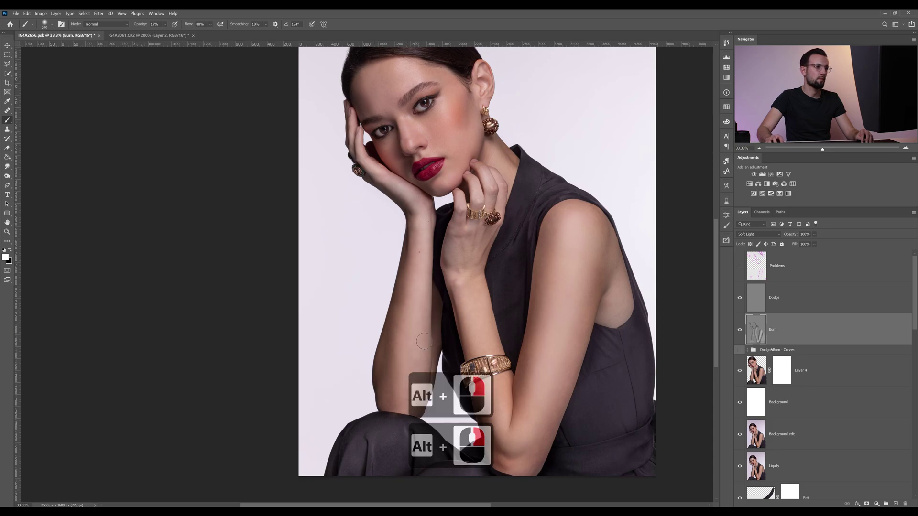
pyautogui.keyDown('alt'); pyautogui.rightClick(469, 204); pyautogui.keyUp('alt')
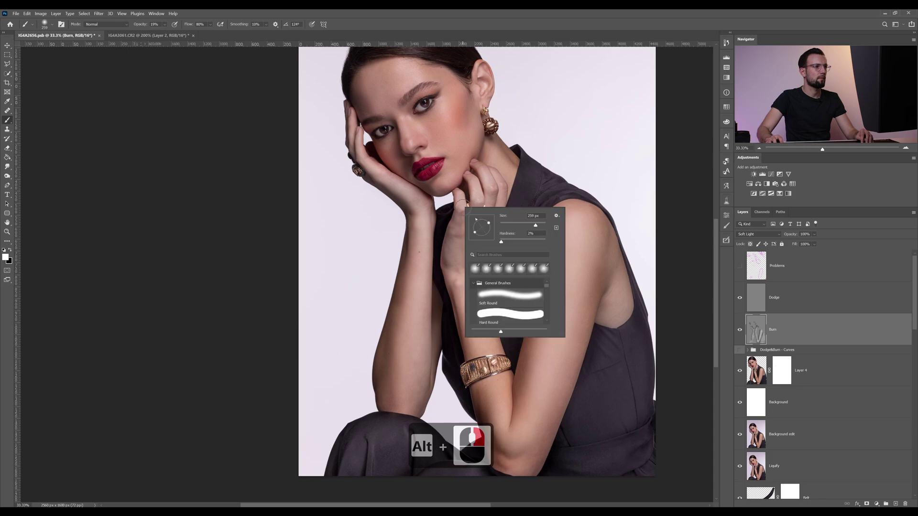
pyautogui.keyDown('alt'); pyautogui.rightClick(461, 200); pyautogui.keyUp('alt')
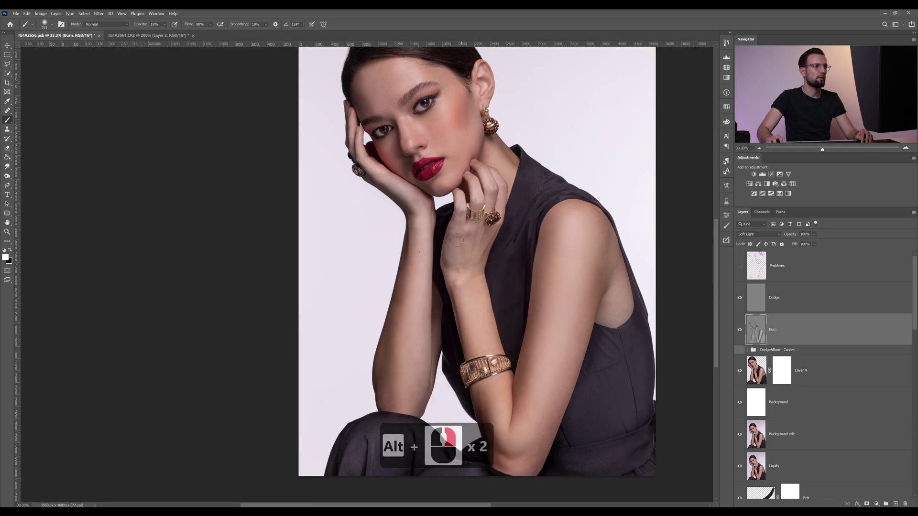
pyautogui.keyDown('alt'); pyautogui.rightClick(482, 187); pyautogui.keyUp('alt')
pyautogui.keyDown('alt'); pyautogui.rightClick(477, 182); pyautogui.keyUp('alt')
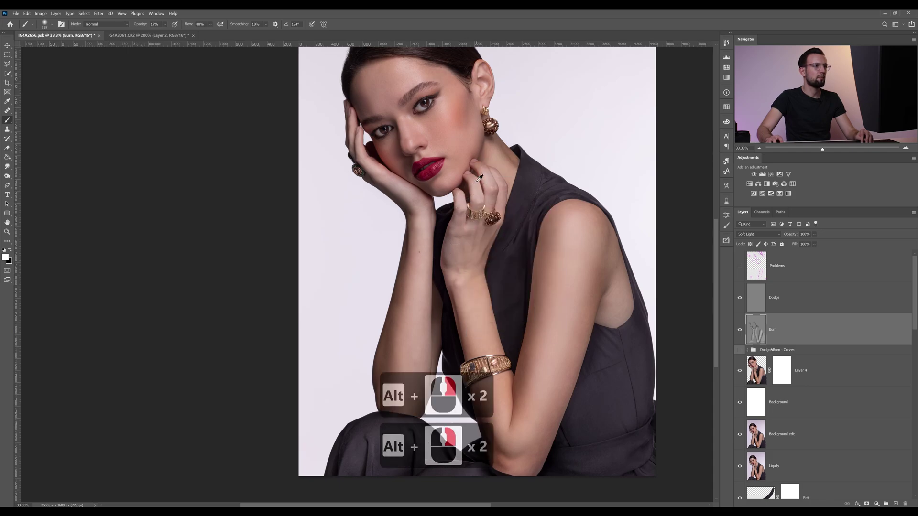
pyautogui.moveTo(422, 95)
pyautogui.mouseDown()
pyautogui.moveTo(463, 155)
pyautogui.moveTo(477, 201)
pyautogui.mouseUp()
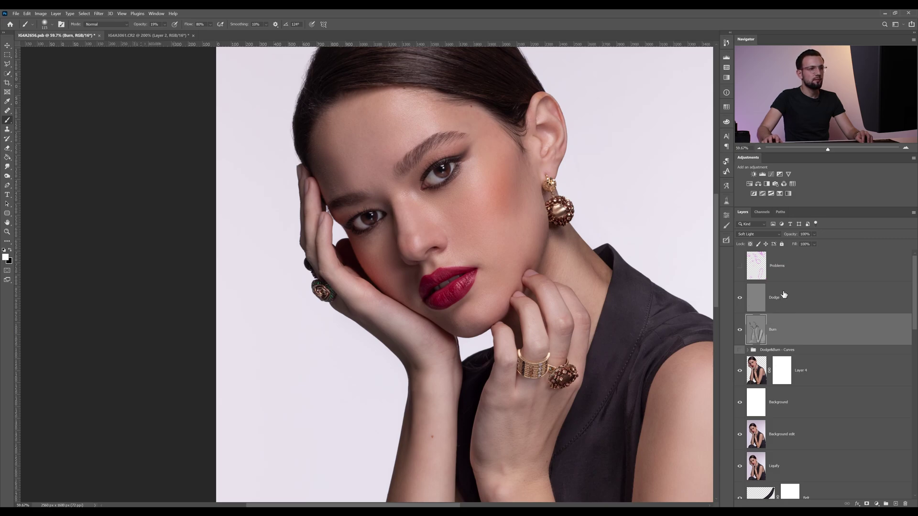
# - Revert the document history to the last brush stroke before the layer visibility change, discarding the white strokes on the Burn layer
pyautogui.click(726, 44)
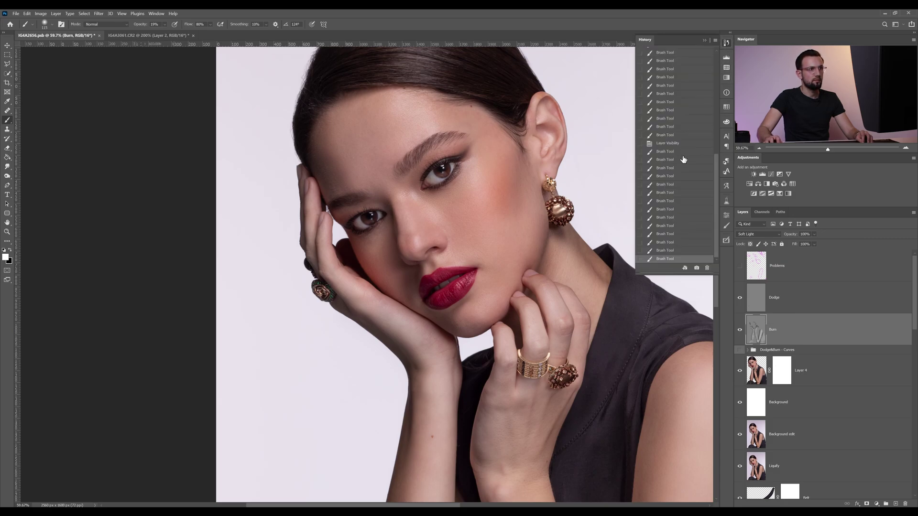
pyautogui.click(686, 145)
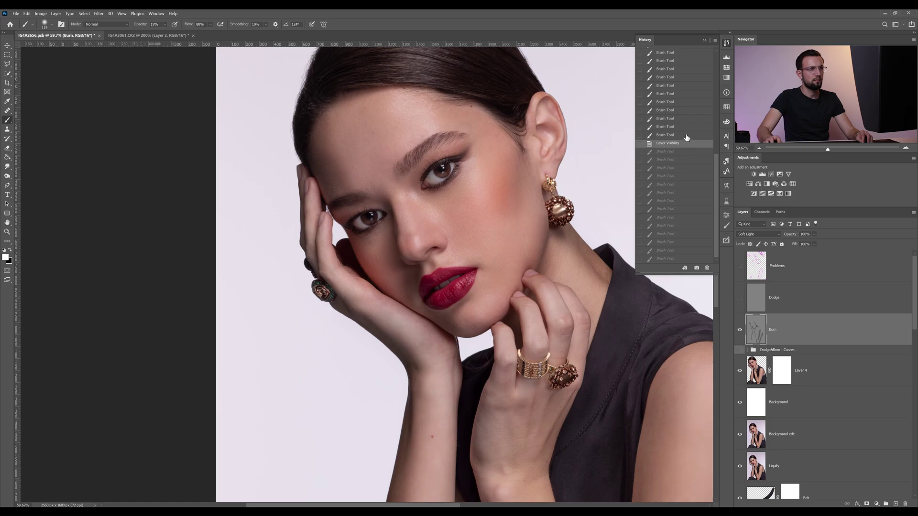
pyautogui.click(686, 136)
pyautogui.click(687, 126)
pyautogui.click(686, 136)
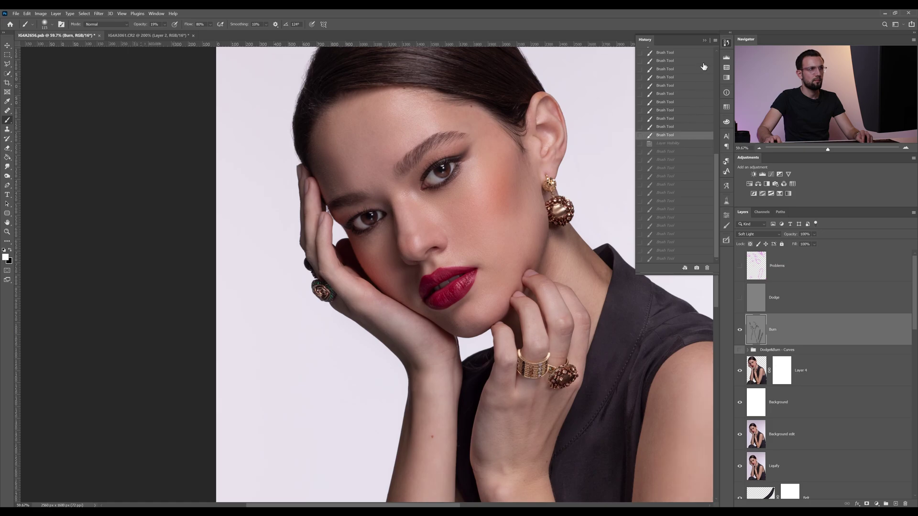
pyautogui.click(704, 40)
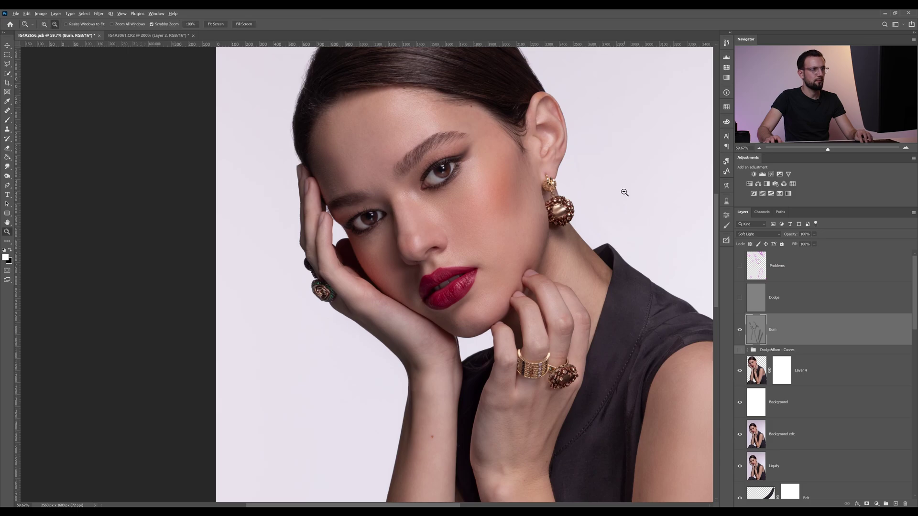
# - Select the Dodge layer, make it visible and keep white as the brush color
pyautogui.keyDown('alt'); pyautogui.scroll(-3, 623, 191); pyautogui.keyUp('alt')
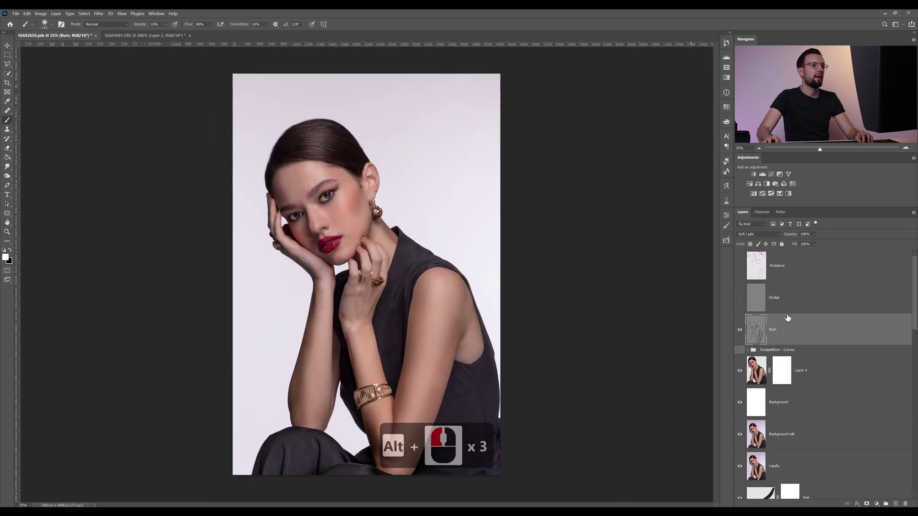
pyautogui.click(791, 303)
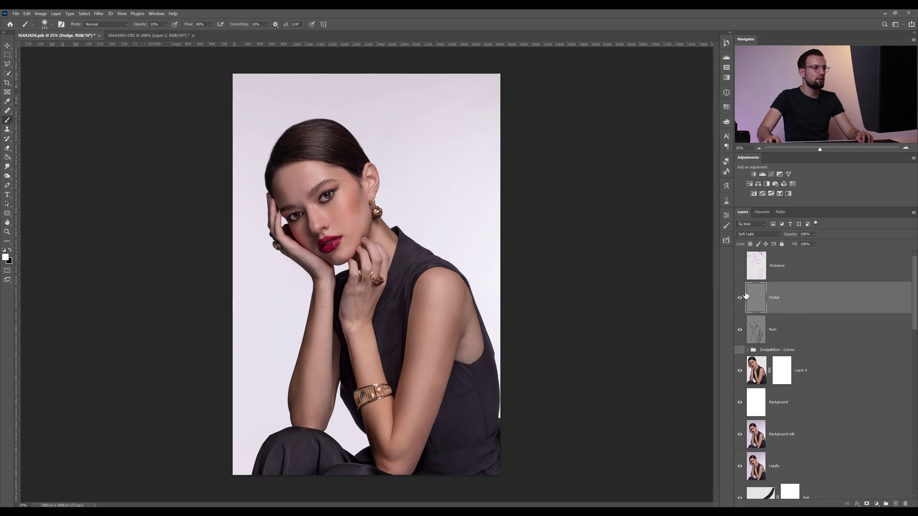
pyautogui.click(7, 232)
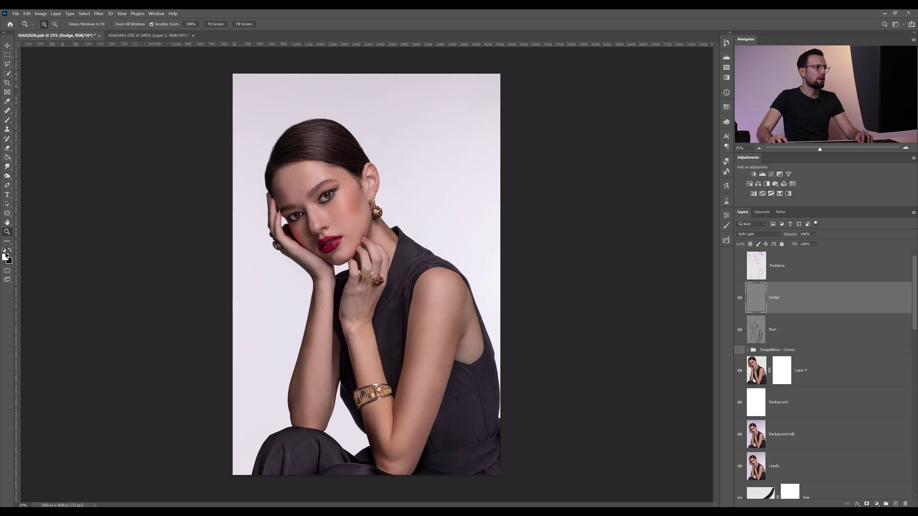
pyautogui.press('b')
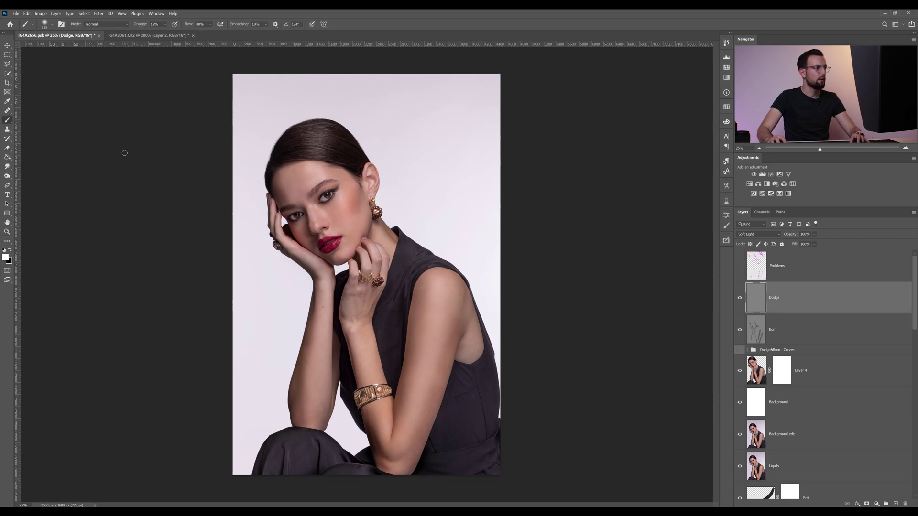
pyautogui.press('z')
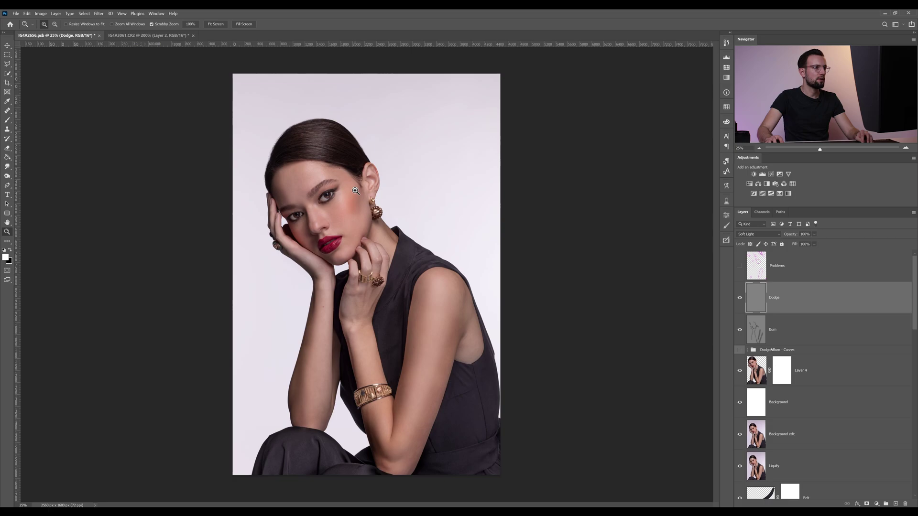
# - Paint white on the Dodge layer to brighten the forehead with a brush of about 315 px and the nose with a smaller one
pyautogui.click(349, 192)
pyautogui.click(349, 192)
pyautogui.press('b')
pyautogui.moveTo(423, 196); pyautogui.dragTo(684, 273)
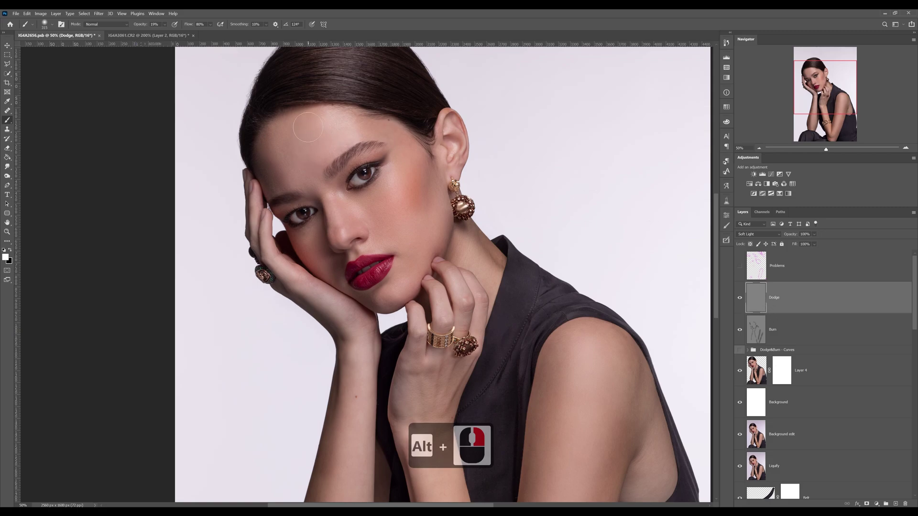
pyautogui.moveTo(292, 130)
pyautogui.mouseDown()
pyautogui.moveTo(301, 181)
pyautogui.moveTo(273, 144)
pyautogui.mouseUp()
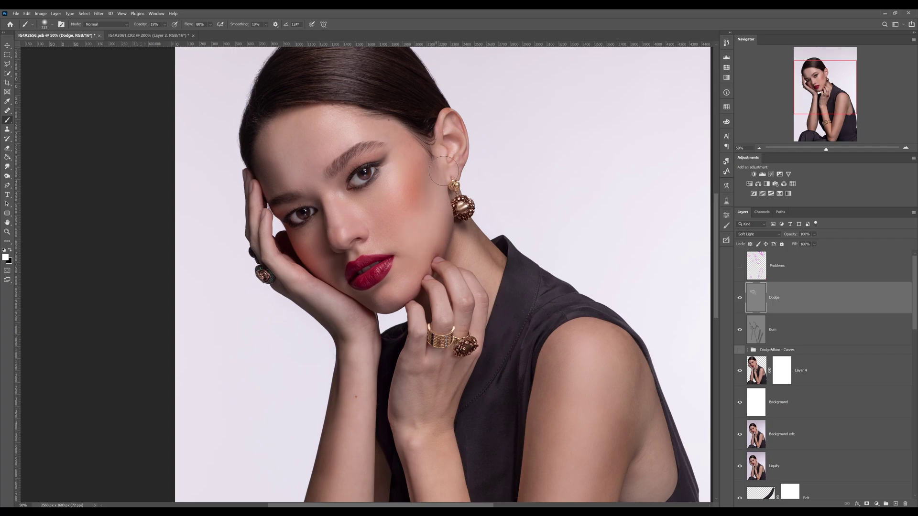
pyautogui.rightClick(353, 214)
pyautogui.keyDown('alt'); pyautogui.rightClick(353, 215); pyautogui.keyUp('alt')
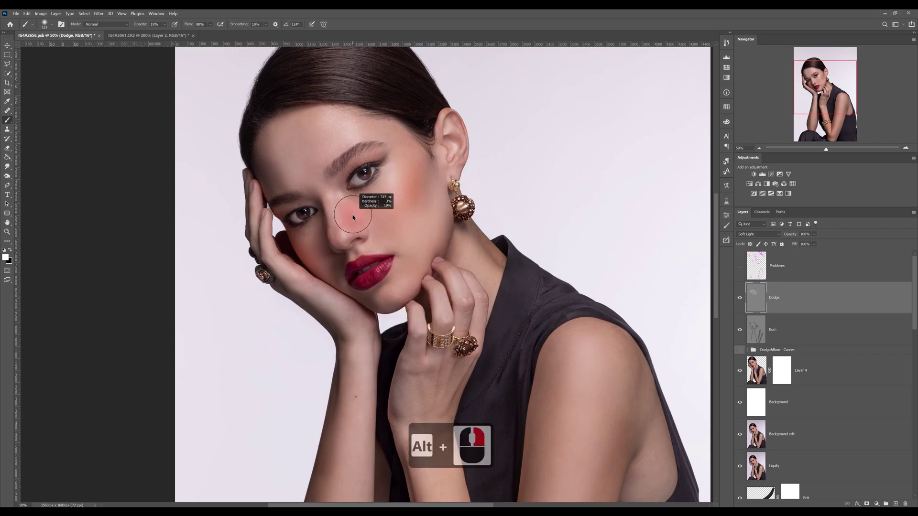
pyautogui.moveTo(342, 218); pyautogui.dragTo(341, 207)
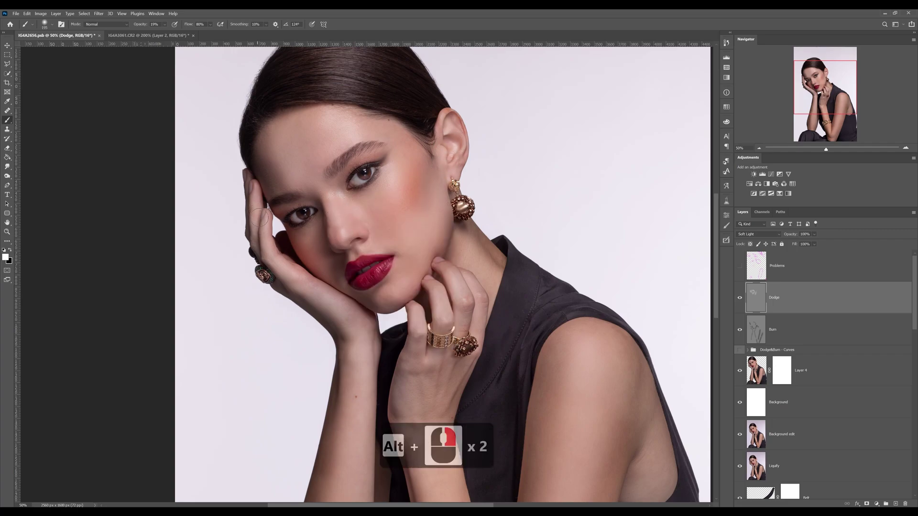
# - Resize the brush to fit the fingers and lighten the hand near the chin on the Dodge layer
pyautogui.scroll(-5, 355, 316)
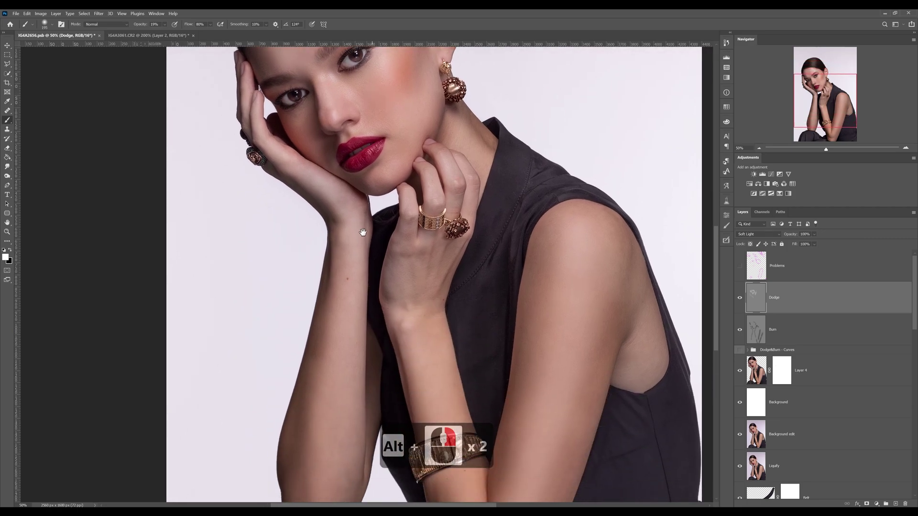
pyautogui.moveTo(411, 158)
pyautogui.mouseDown()
pyautogui.moveTo(442, 130)
pyautogui.moveTo(428, 149)
pyautogui.mouseUp()
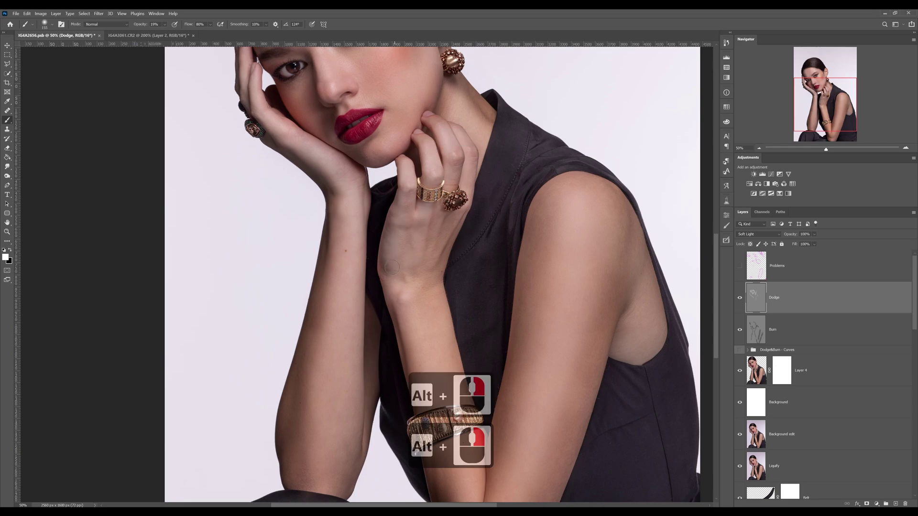
pyautogui.rightClick(456, 162)
pyautogui.moveTo(460, 143); pyautogui.dragTo(465, 152)
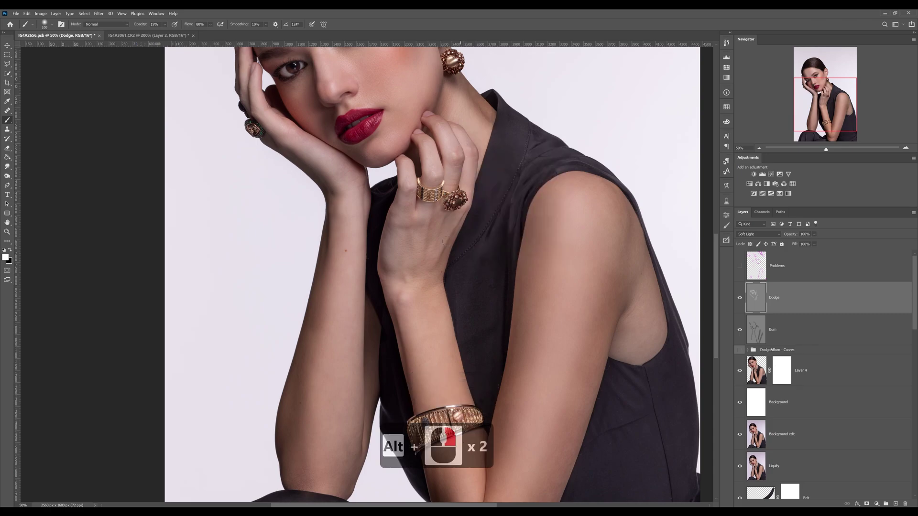
# - Brighten the highlights along the forearms, elbow, upper arm and shoulder with white strokes on the Dodge layer
pyautogui.moveTo(424, 283)
pyautogui.mouseDown()
pyautogui.moveTo(450, 282)
pyautogui.moveTo(379, 204)
pyautogui.mouseUp()
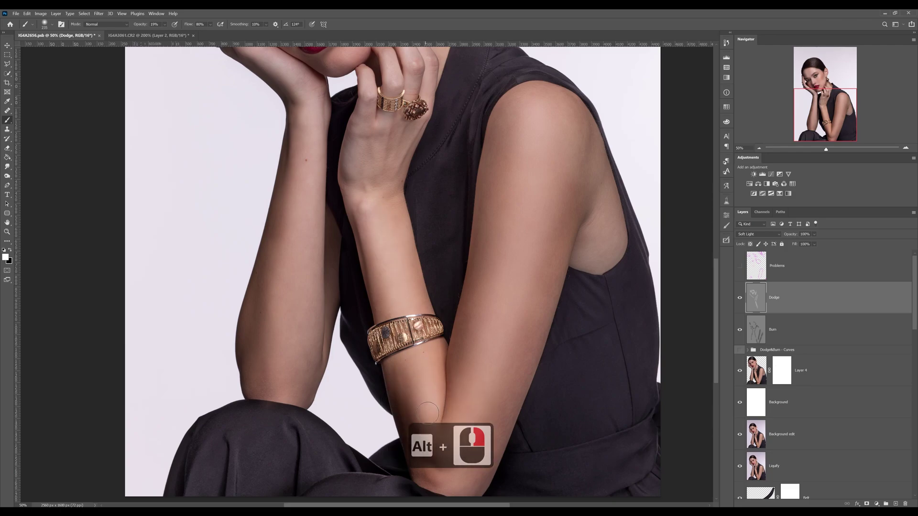
pyautogui.moveTo(420, 393)
pyautogui.mouseDown()
pyautogui.moveTo(437, 443)
pyautogui.moveTo(465, 422)
pyautogui.mouseUp()
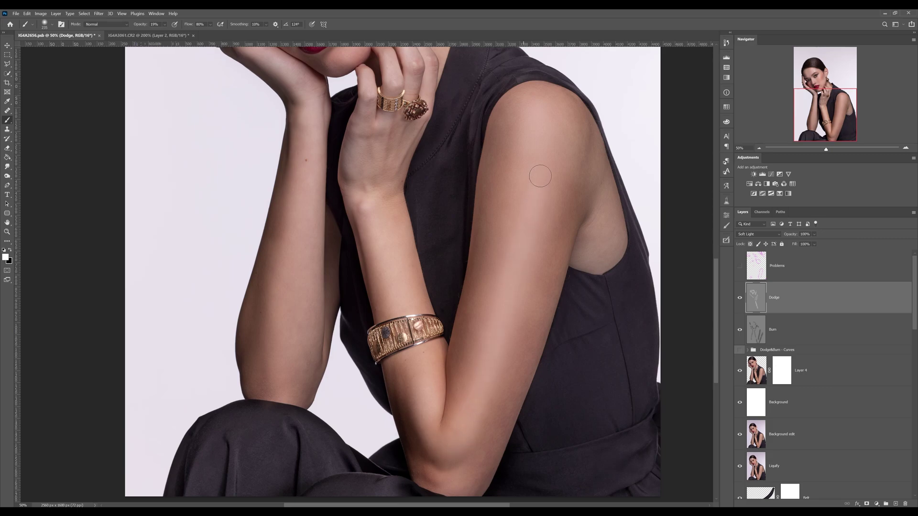
pyautogui.moveTo(555, 136); pyautogui.dragTo(550, 125)
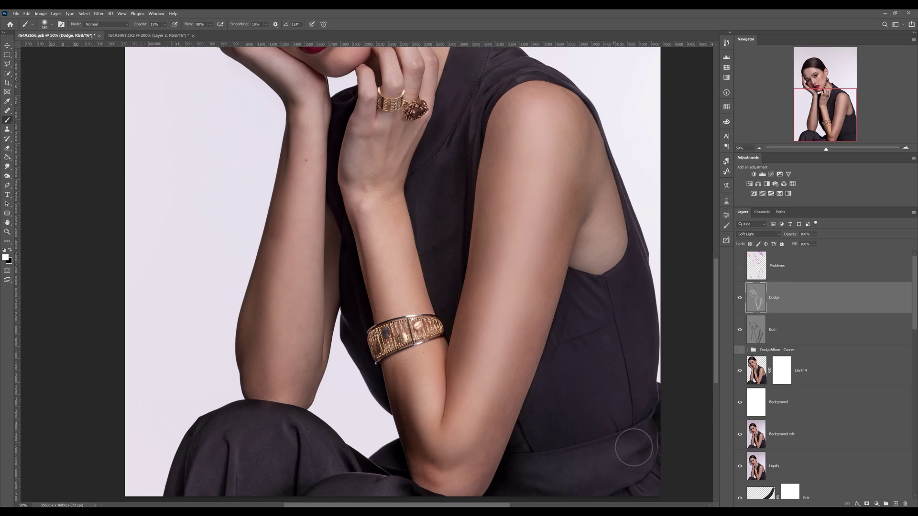
# - Adjust the brush size to suit each facial area and lighten the cheeks and nose on the Dodge layer
pyautogui.rightClick(385, 299)
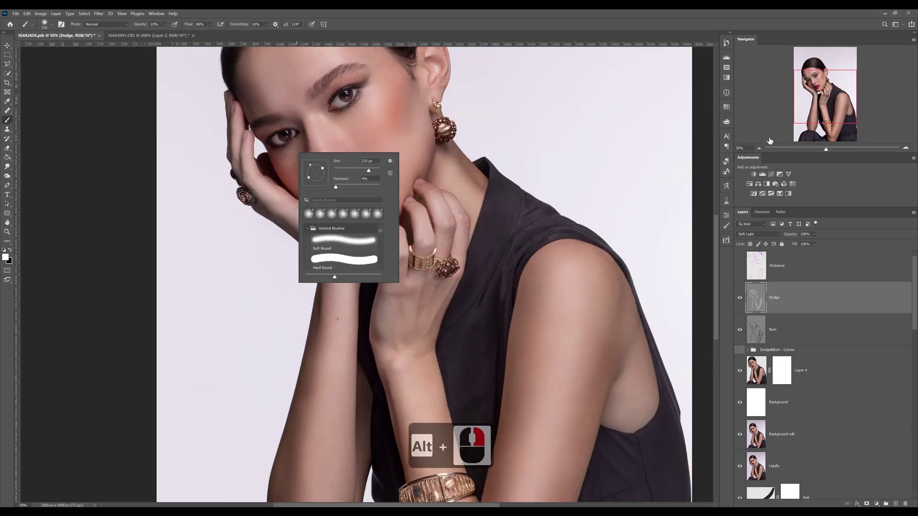
pyautogui.click(757, 149)
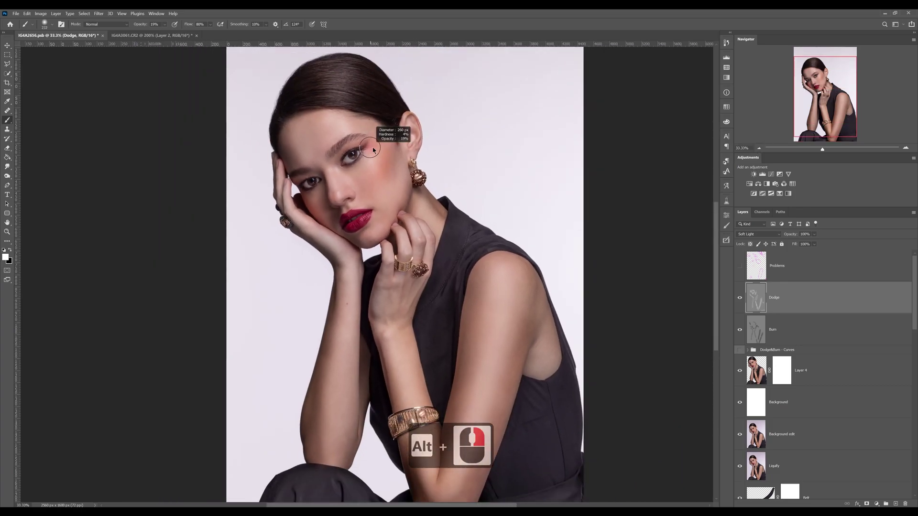
pyautogui.press('z')
pyautogui.click(334, 201)
pyautogui.press('b')
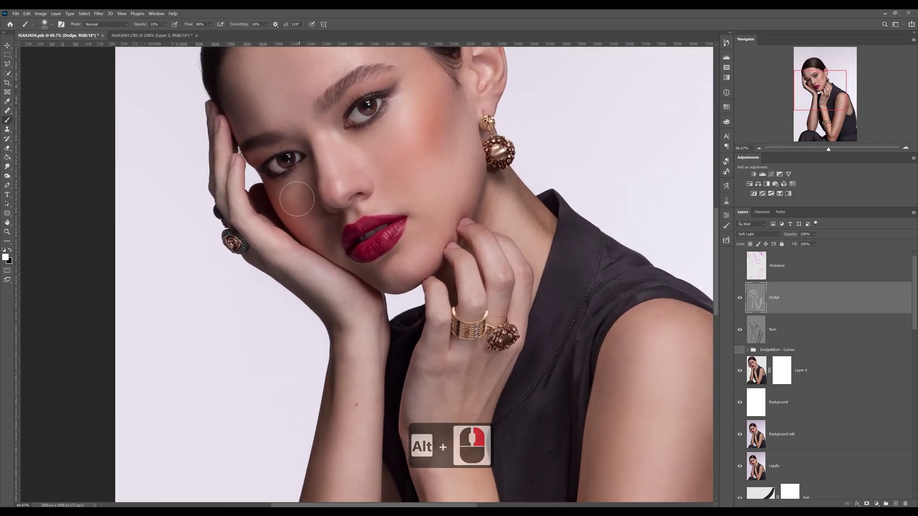
pyautogui.keyDown('alt'); pyautogui.rightClick(291, 198); pyautogui.keyUp('alt')
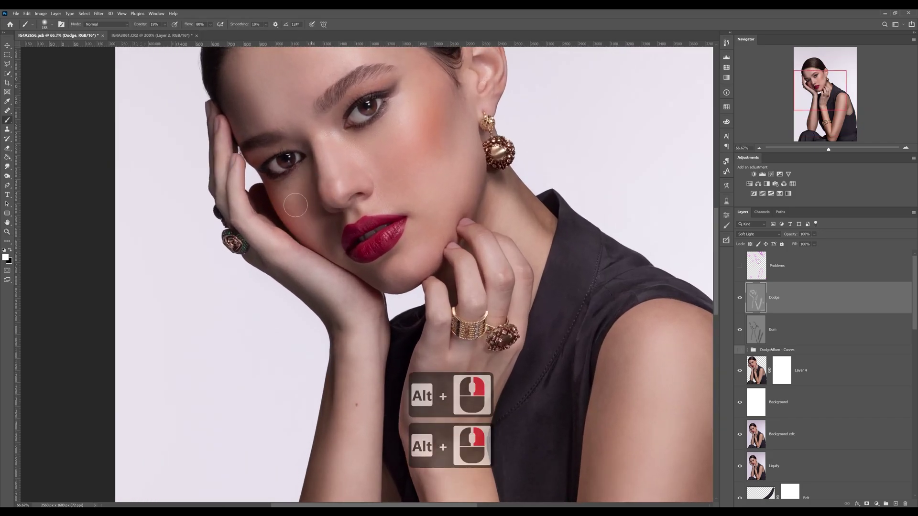
pyautogui.keyDown('alt'); pyautogui.rightClick(339, 192); pyautogui.keyUp('alt')
pyautogui.keyDown('alt'); pyautogui.rightClick(333, 194); pyautogui.keyUp('alt')
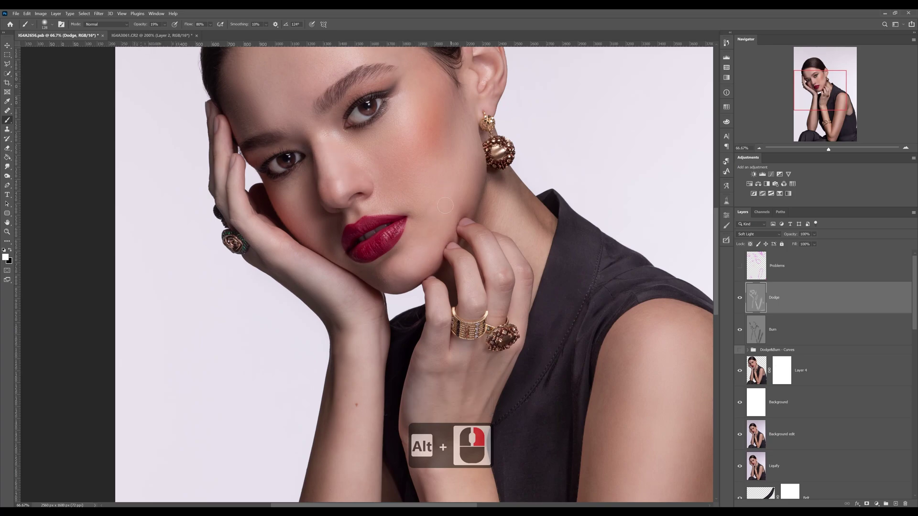
pyautogui.keyDown('alt'); pyautogui.rightClick(460, 152); pyautogui.keyUp('alt')
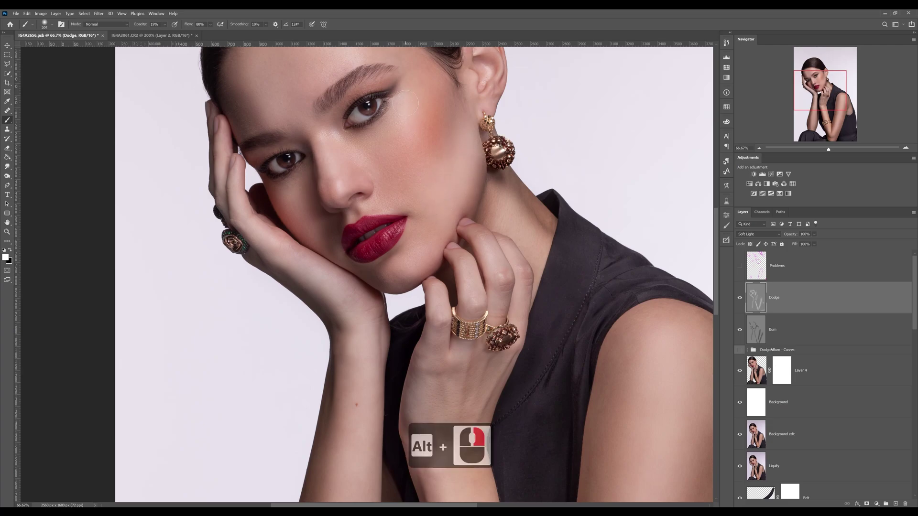
# - Review the dodged highlights on the face, hands and arms across the whole portrait
pyautogui.press('z')
pyautogui.keyDown('alt'); pyautogui.click(452, 146); pyautogui.keyUp('alt')
pyautogui.keyDown('alt'); pyautogui.click(452, 146); pyautogui.keyUp('alt')
pyautogui.keyDown('alt'); pyautogui.click(452, 146); pyautogui.keyUp('alt')
pyautogui.click(393, 298)
pyautogui.press('b')
pyautogui.moveTo(410, 314); pyautogui.dragTo(424, 253)
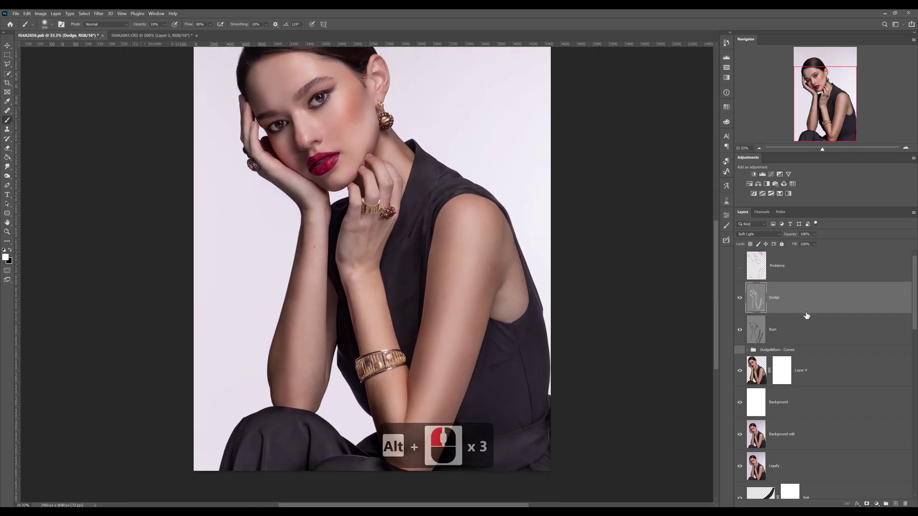
# - Group the Dodge and Burn layers together and name the group Dodge&Burn Grey 50
pyautogui.keyDown('shift'); pyautogui.click(817, 327); pyautogui.keyUp('shift')
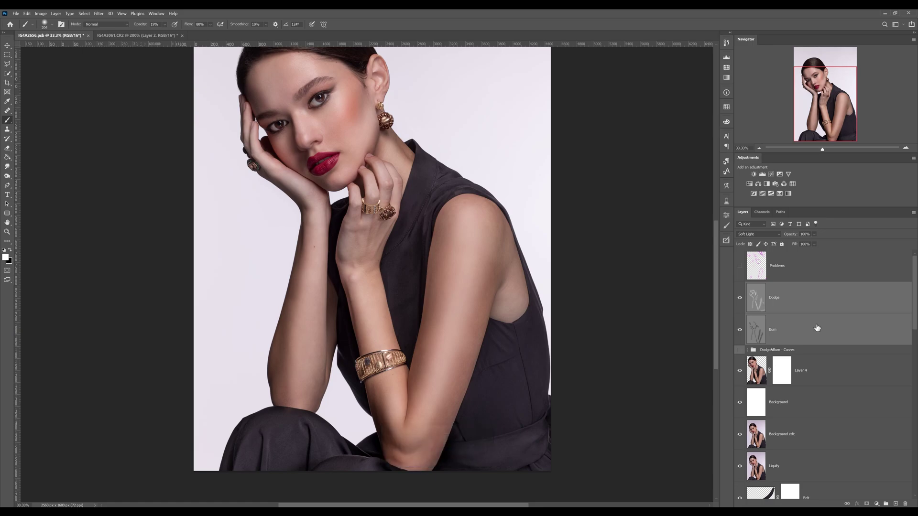
pyautogui.hotkey('ctrl', 'g')
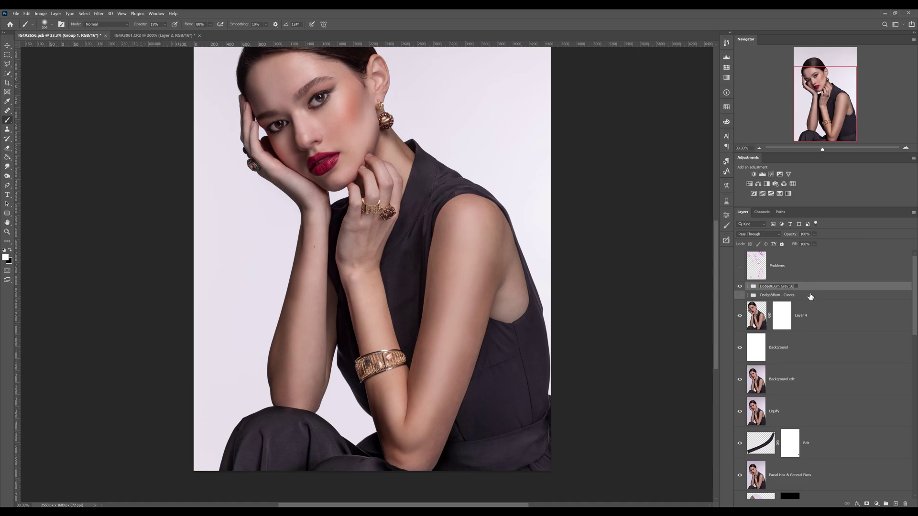
pyautogui.keyDown('alt'); pyautogui.scroll(-1, 810, 297); pyautogui.keyUp('alt')
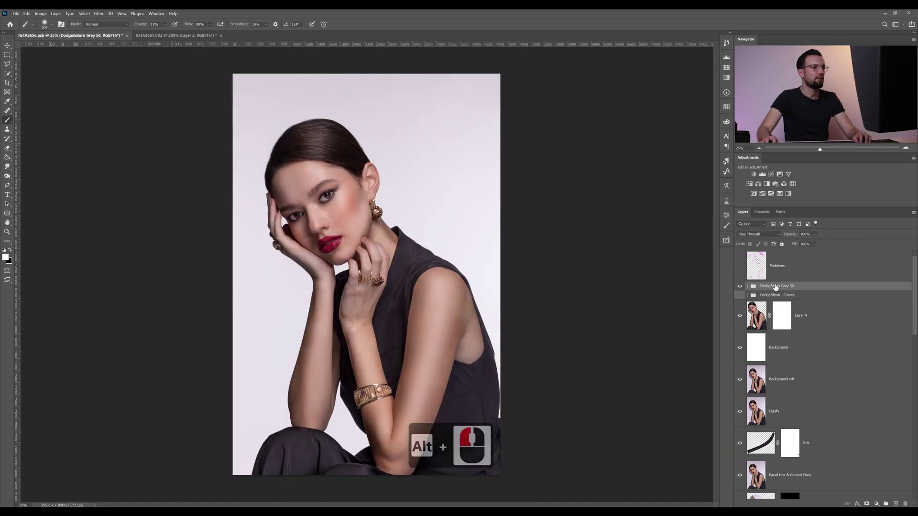
# - Compare the Dodge&Burn Grey 50 and Dodge&Burn - Curves groups by toggling their visibility, leaving only the Grey 50 group shown
pyautogui.press('z')
pyautogui.click(361, 268)
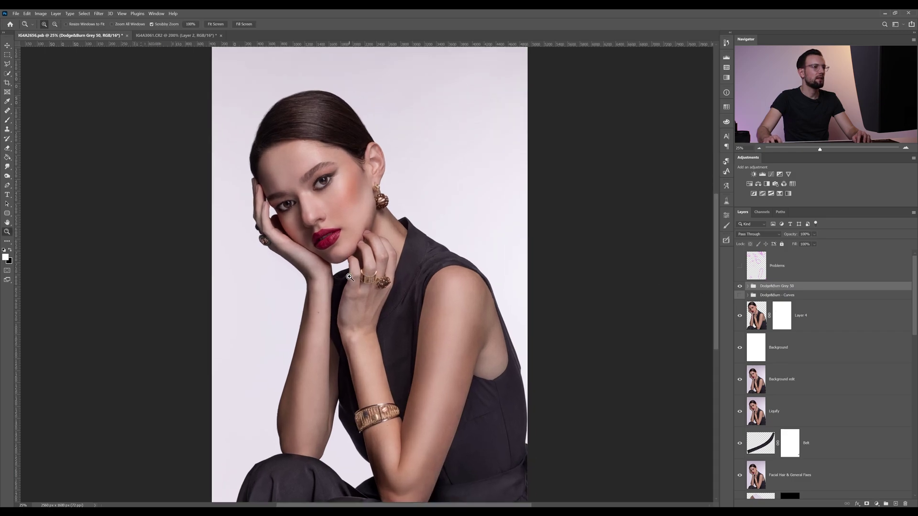
pyautogui.moveTo(359, 256); pyautogui.dragTo(398, 230)
pyautogui.click(740, 286)
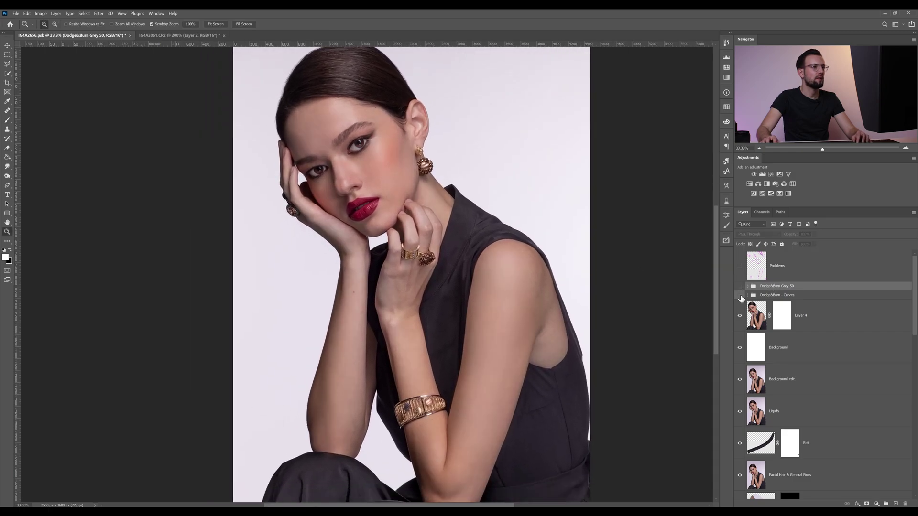
pyautogui.click(740, 297)
pyautogui.click(740, 295)
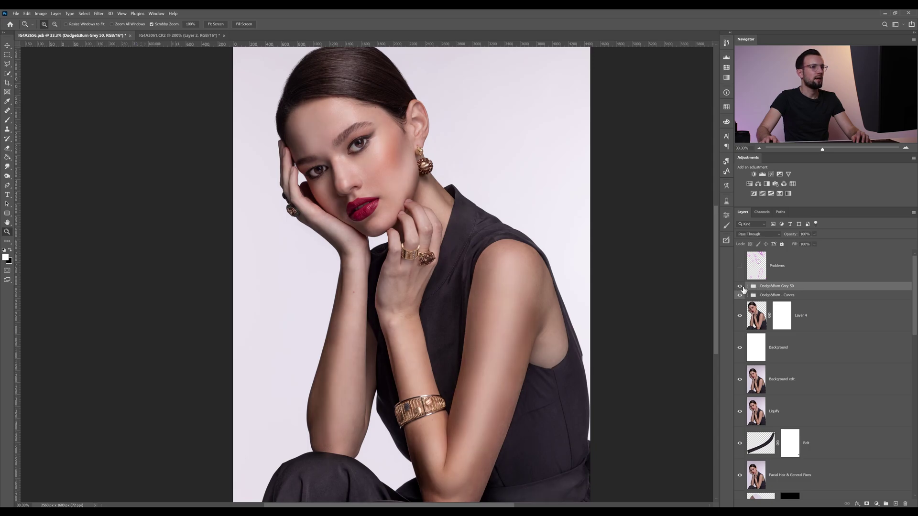
pyautogui.click(770, 296)
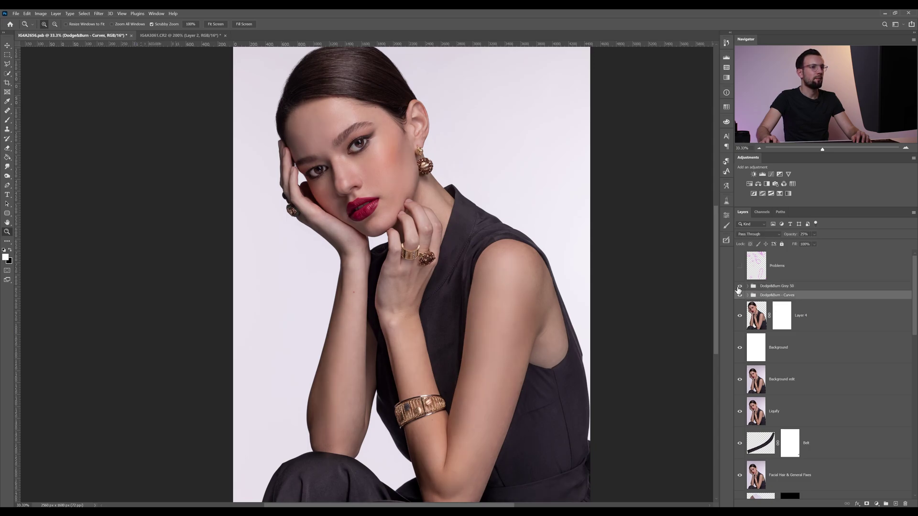
pyautogui.click(768, 286)
pyautogui.click(740, 295)
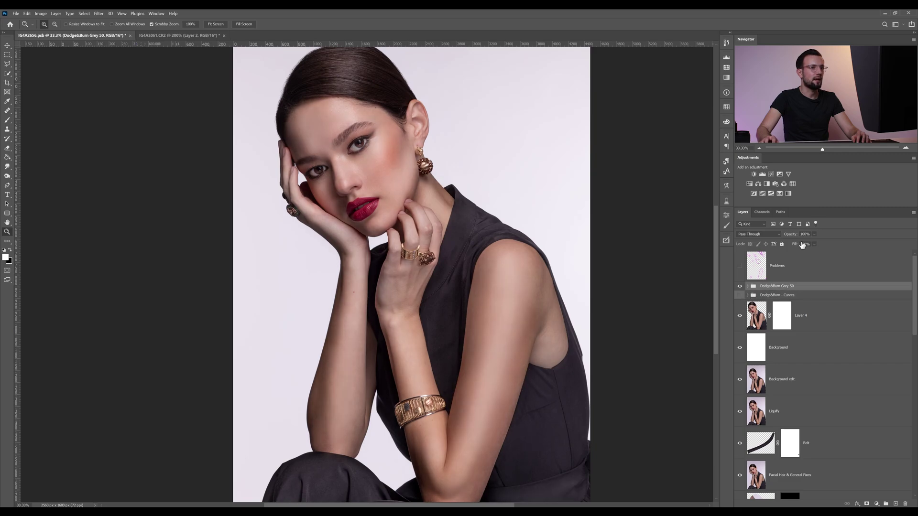
# - Set the Dodge&Burn Grey 50 group's opacity to 30% and toggle its visibility to compare before and after
pyautogui.moveTo(790, 235); pyautogui.dragTo(515, 256)
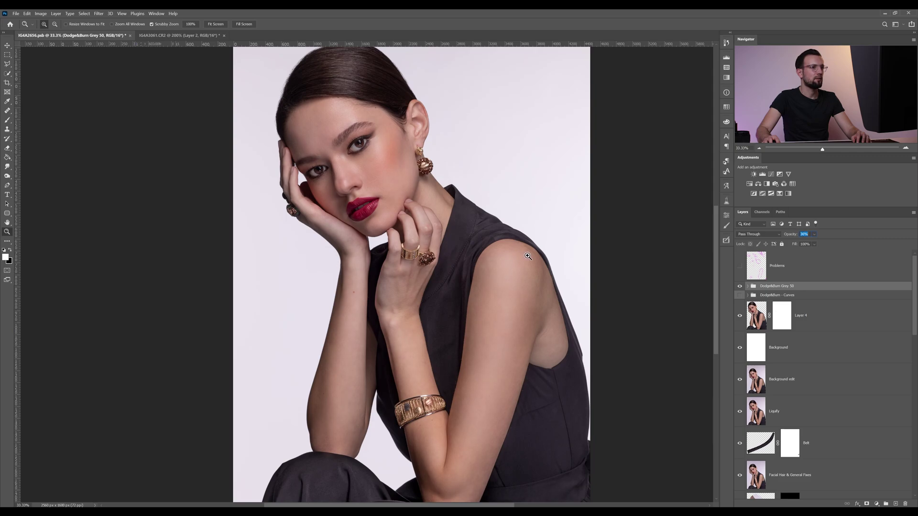
pyautogui.click(768, 290)
pyautogui.click(739, 286)
pyautogui.click(739, 287)
pyautogui.click(739, 287)
pyautogui.click(739, 287)
pyautogui.click(739, 287)
# - Give the Dodge&Burn Grey 50 group a gray color label and turn its visibility back on
pyautogui.rightClick(815, 287)
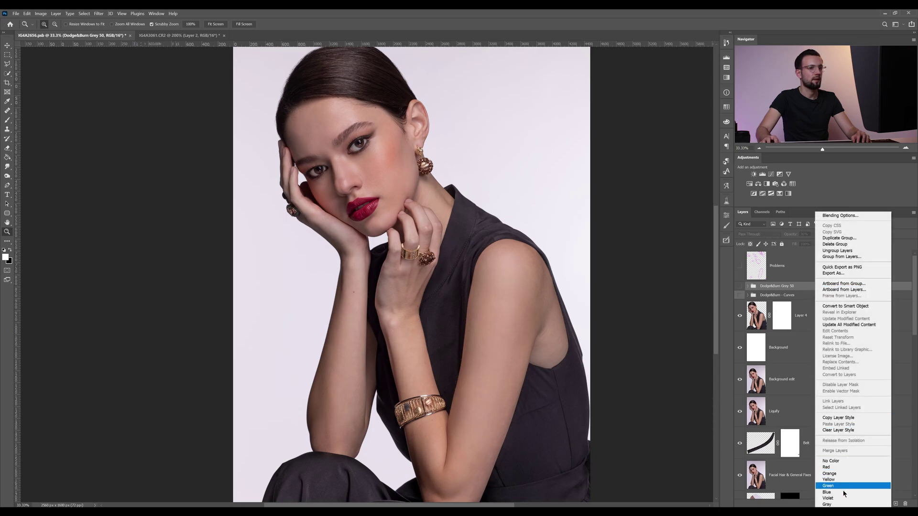
pyautogui.click(829, 504)
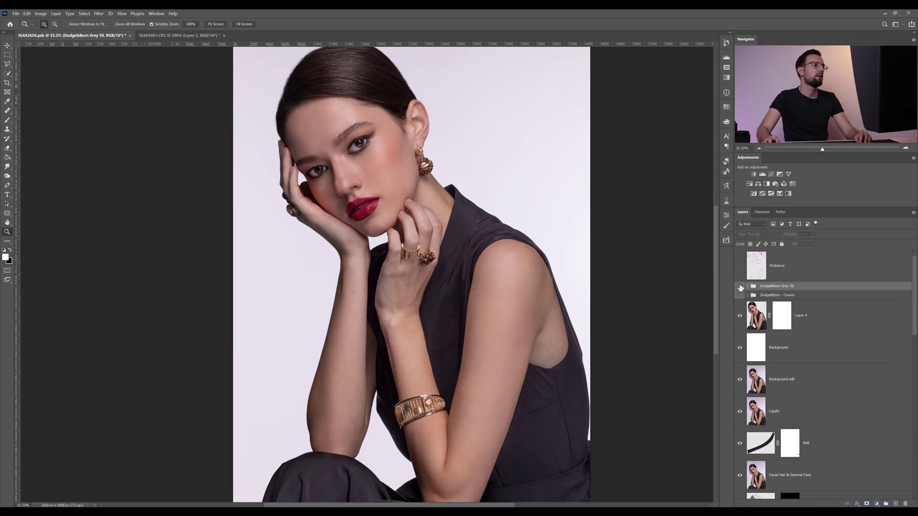
pyautogui.click(740, 286)
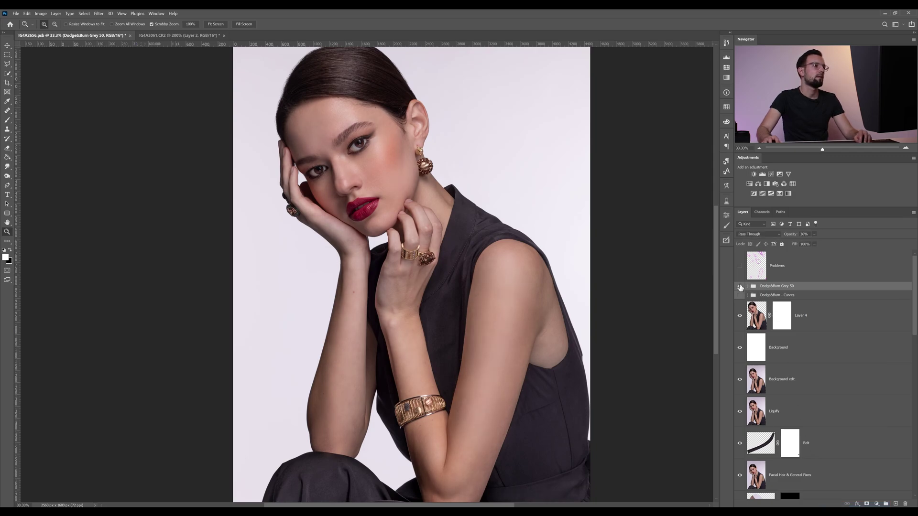
# - Examine the softened dodge and burn effect across the whole portrait and up close on the face
pyautogui.keyDown('alt'); pyautogui.click(404, 211); pyautogui.keyUp('alt')
pyautogui.keyDown('alt'); pyautogui.click(404, 211); pyautogui.keyUp('alt')
pyautogui.click(348, 293)
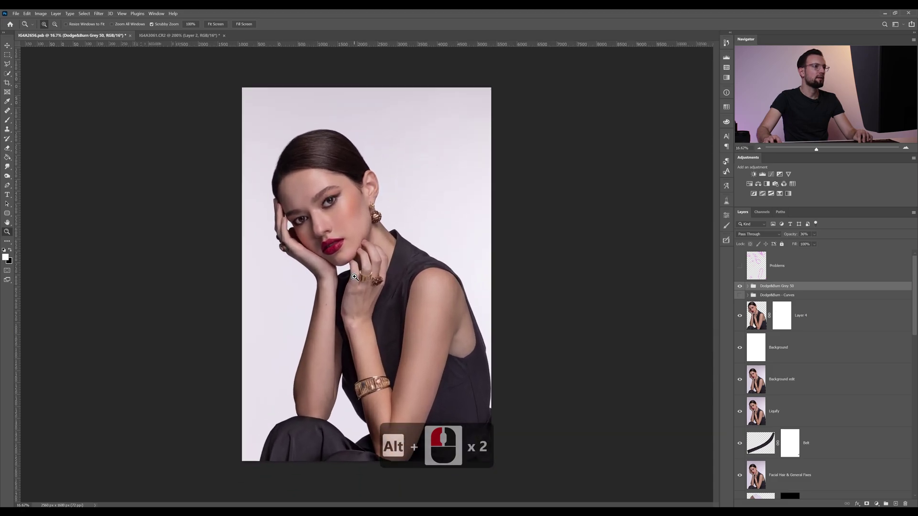
pyautogui.click(344, 303)
pyautogui.keyDown('alt'); pyautogui.click(342, 306); pyautogui.keyUp('alt')
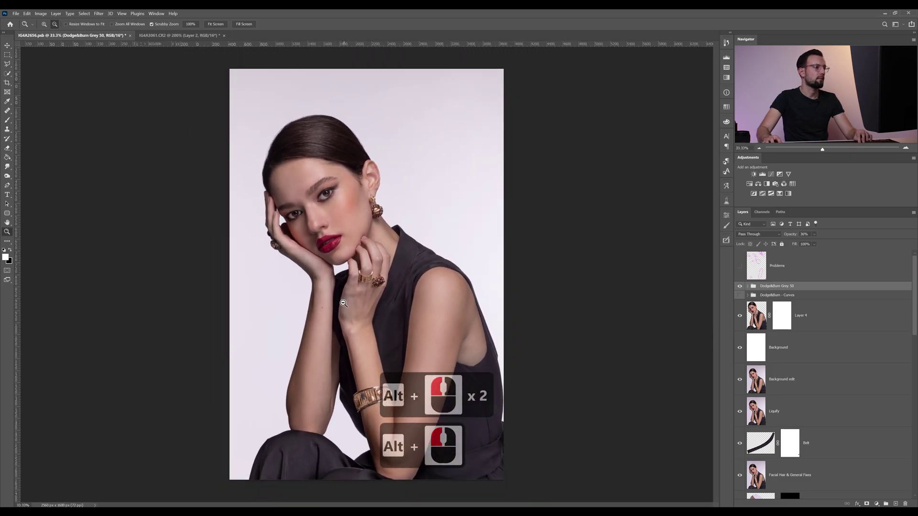
pyautogui.click(340, 312)
pyautogui.moveTo(372, 299); pyautogui.dragTo(388, 280)
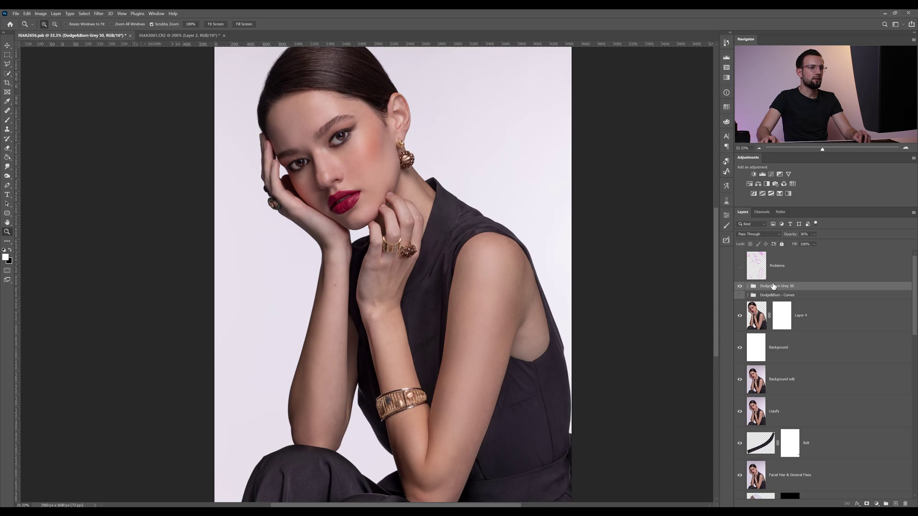
pyautogui.click(342, 151)
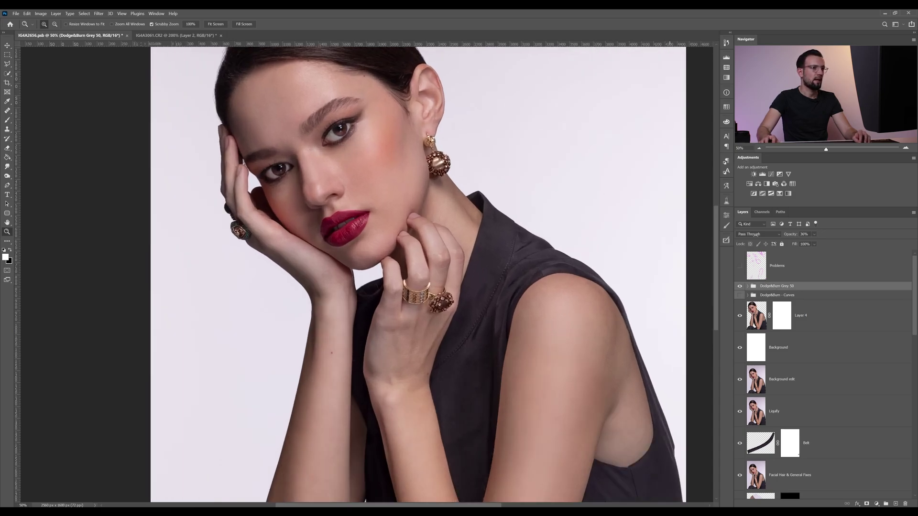
# - Add a new layer above the Dodge&Burn Grey 50 group and set the foreground color to mid-gray
pyautogui.click(896, 504)
pyautogui.click(5, 257)
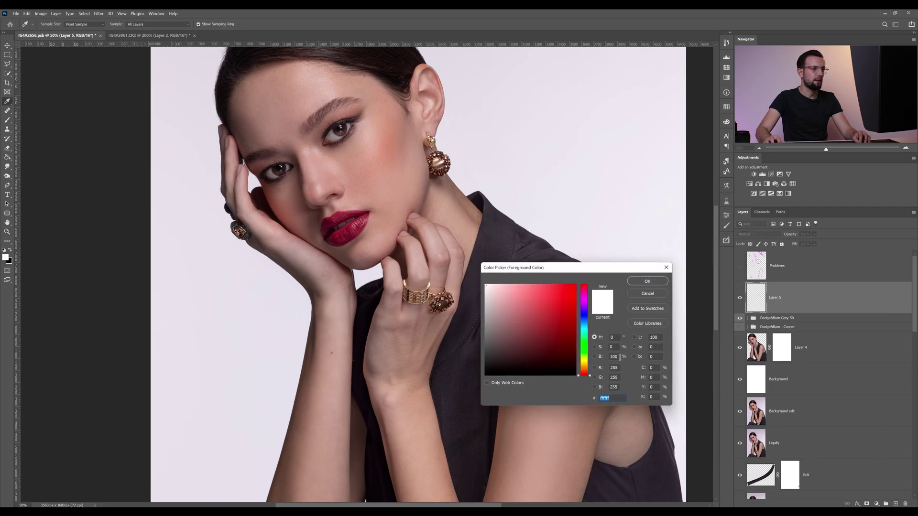
pyautogui.press('Return')
# - Fill the new layer with the gray foreground color and set its blend mode to Overlay
pyautogui.press('z')
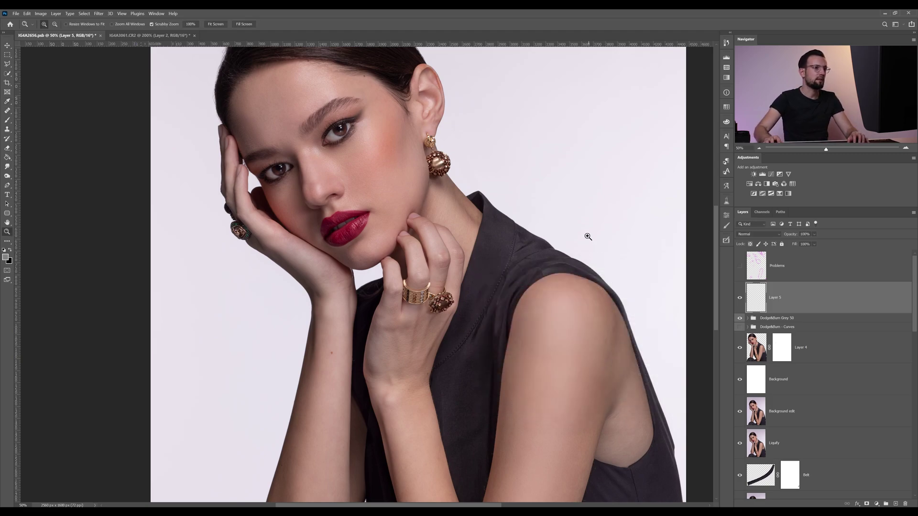
pyautogui.press('g')
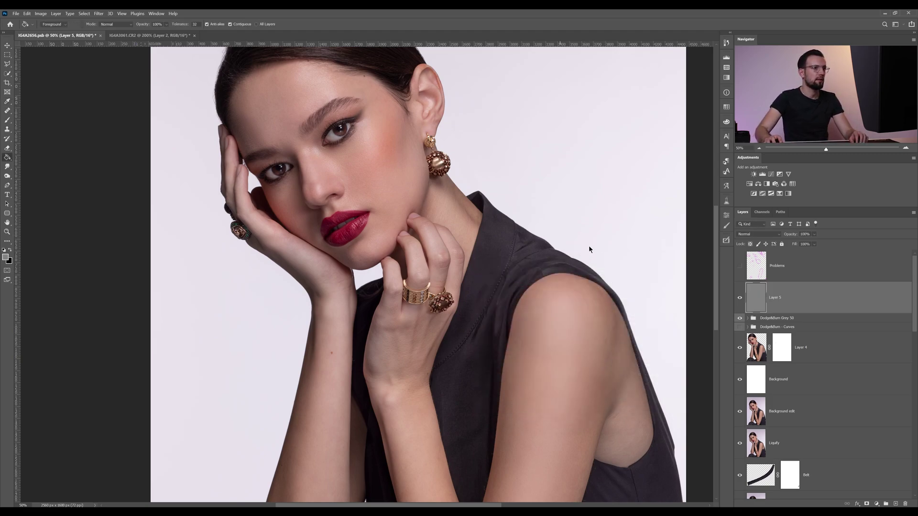
pyautogui.click(589, 245)
pyautogui.click(770, 233)
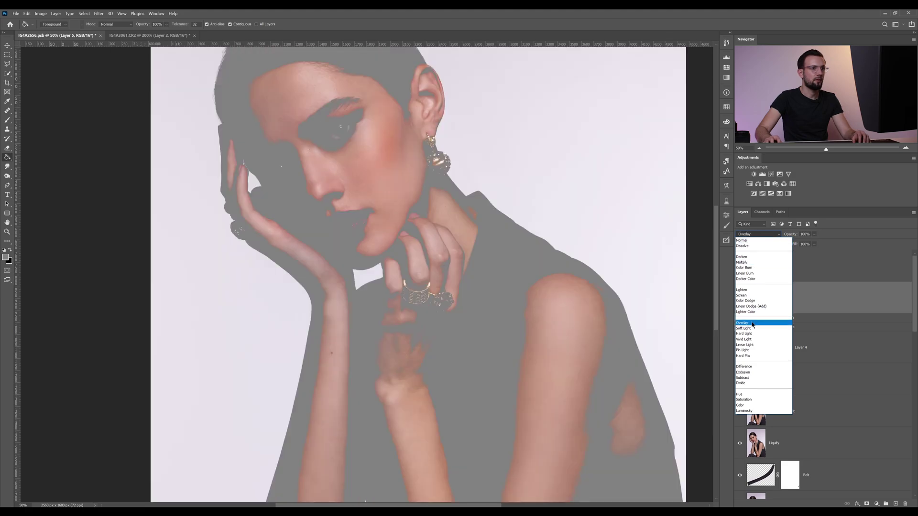
pyautogui.click(759, 322)
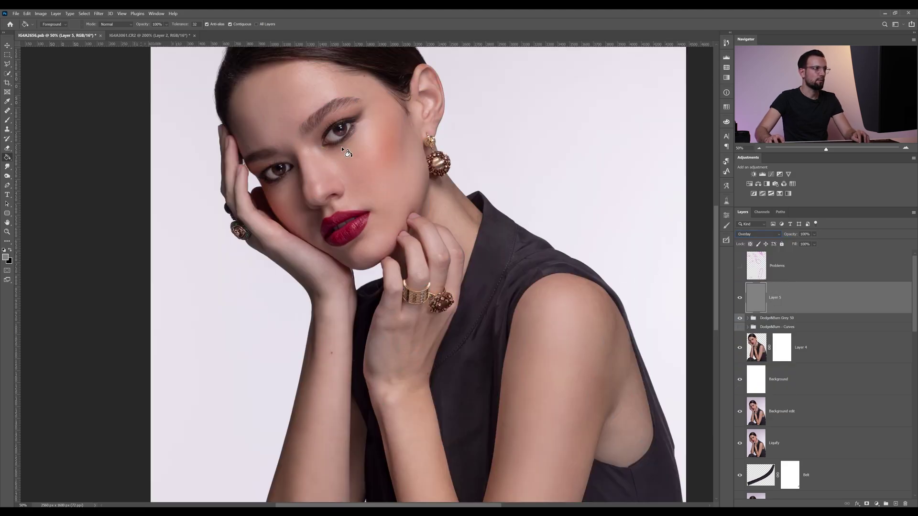
# - Switch to the Brush tool with white as foreground color, try lightening the forehead above the eyebrow, and undo the attempt
pyautogui.click(7, 120)
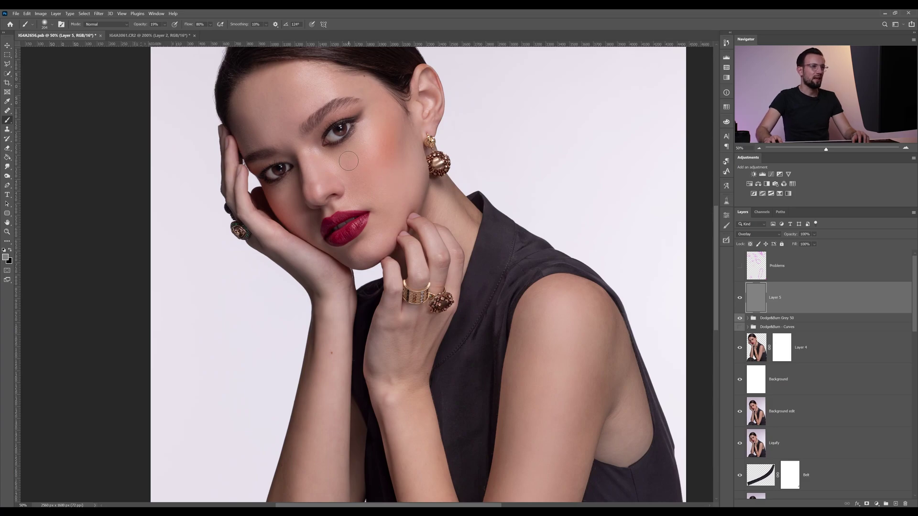
pyautogui.press('z')
pyautogui.click(308, 136)
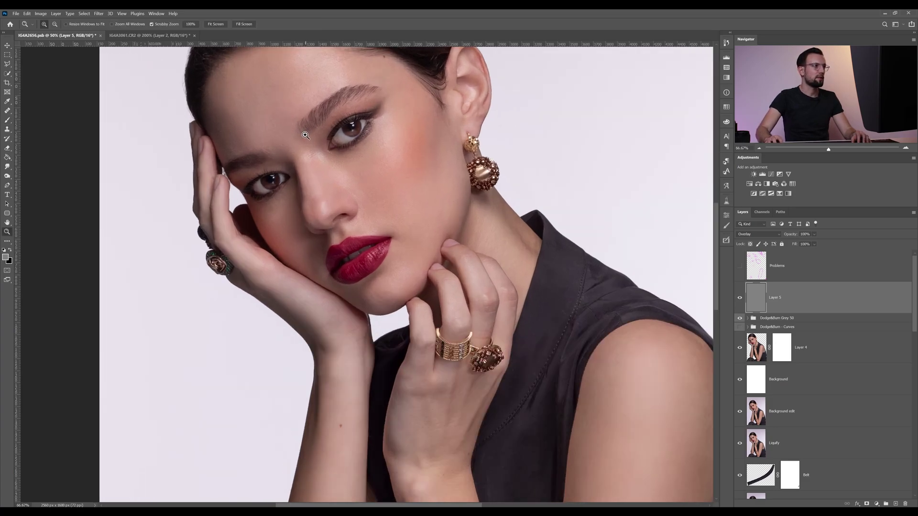
pyautogui.moveTo(303, 134); pyautogui.dragTo(404, 199)
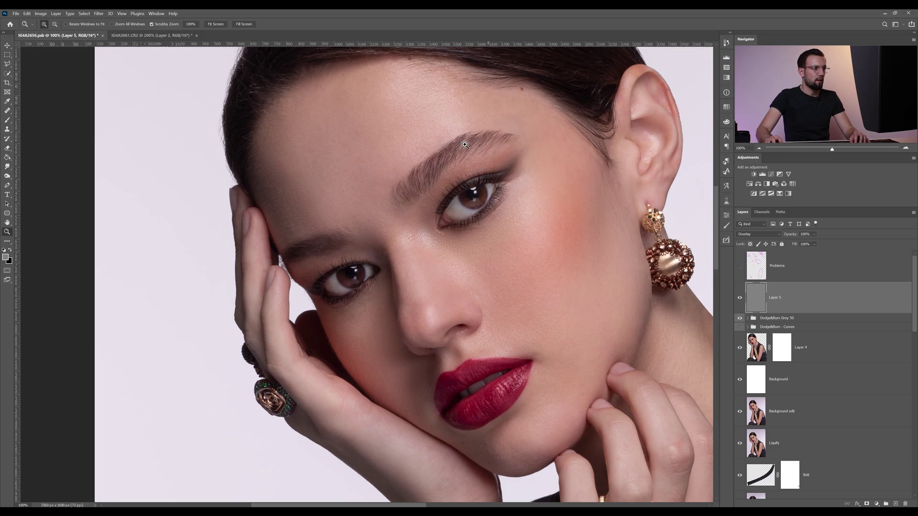
pyautogui.press('b')
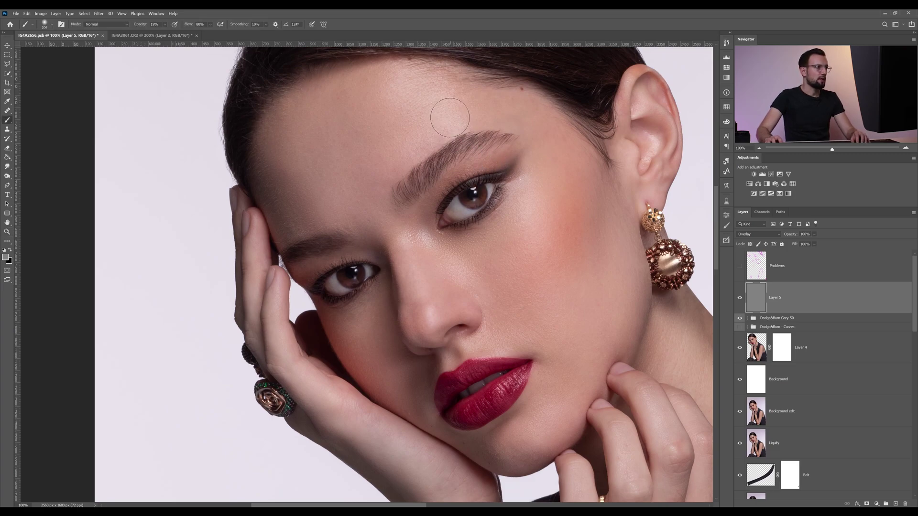
pyautogui.click(10, 250)
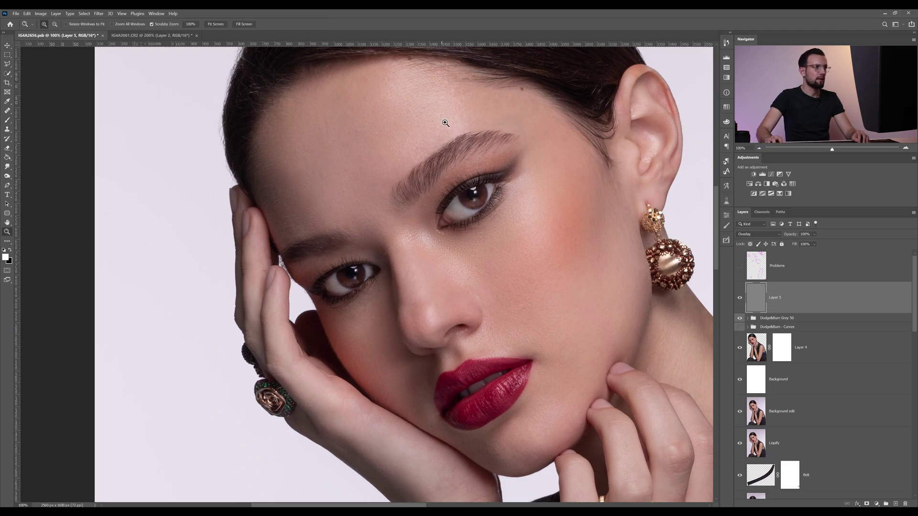
pyautogui.hotkey('ctrl', 'z')
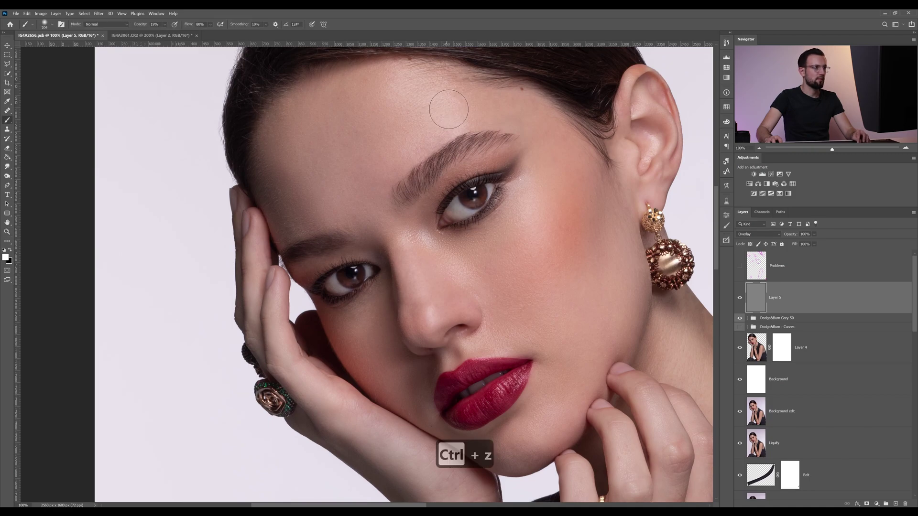
# - Brighten the forehead highlight above the arched eyebrow with white brush strokes on the Overlay layer
pyautogui.press('z')
pyautogui.click(446, 98)
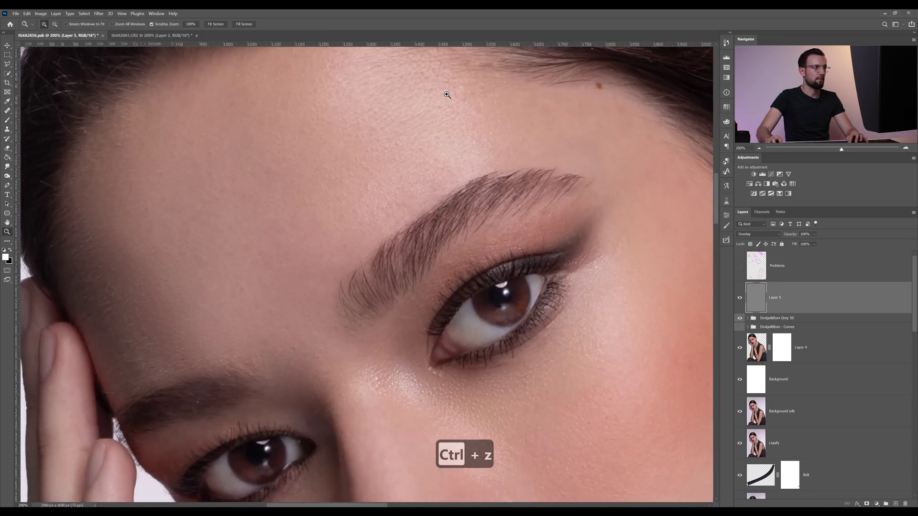
pyautogui.press('b')
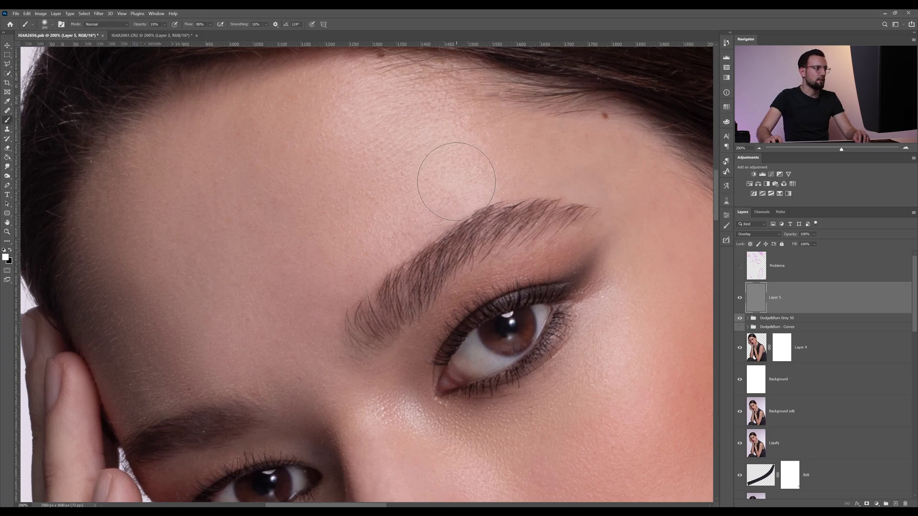
pyautogui.moveTo(457, 182)
pyautogui.mouseDown()
pyautogui.moveTo(417, 97)
pyautogui.moveTo(436, 208)
pyautogui.moveTo(418, 161)
pyautogui.moveTo(427, 143)
pyautogui.mouseUp()
pyautogui.press('z')
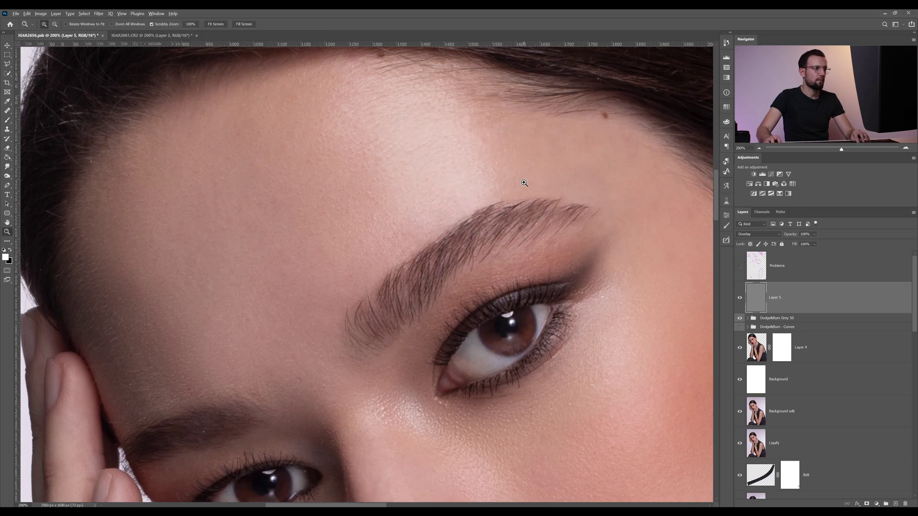
pyautogui.keyDown('alt'); pyautogui.click(523, 184); pyautogui.keyUp('alt')
pyautogui.keyDown('alt'); pyautogui.click(522, 184); pyautogui.keyUp('alt')
# - Reduce the brush size to fit the nose, try highlight strokes there on the Overlay layer, and undo them
pyautogui.press('b')
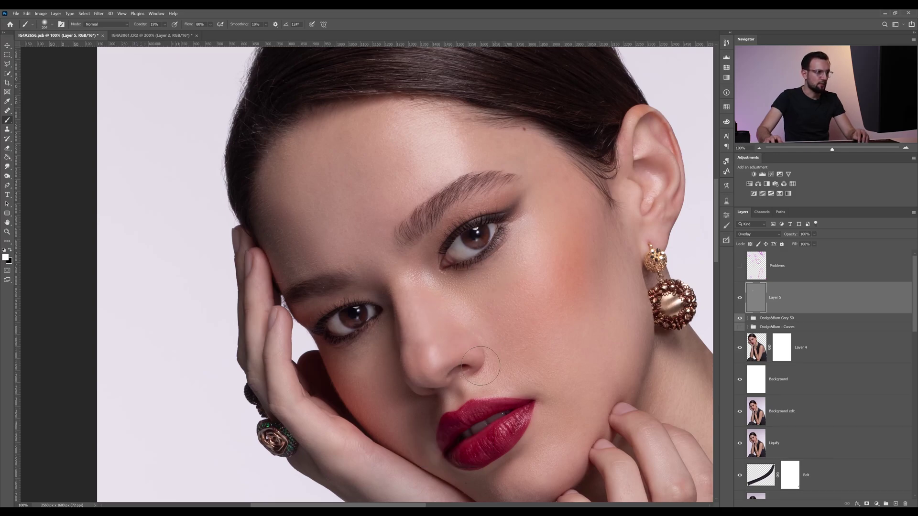
pyautogui.keyDown('alt'); pyautogui.rightClick(485, 304); pyautogui.keyUp('alt')
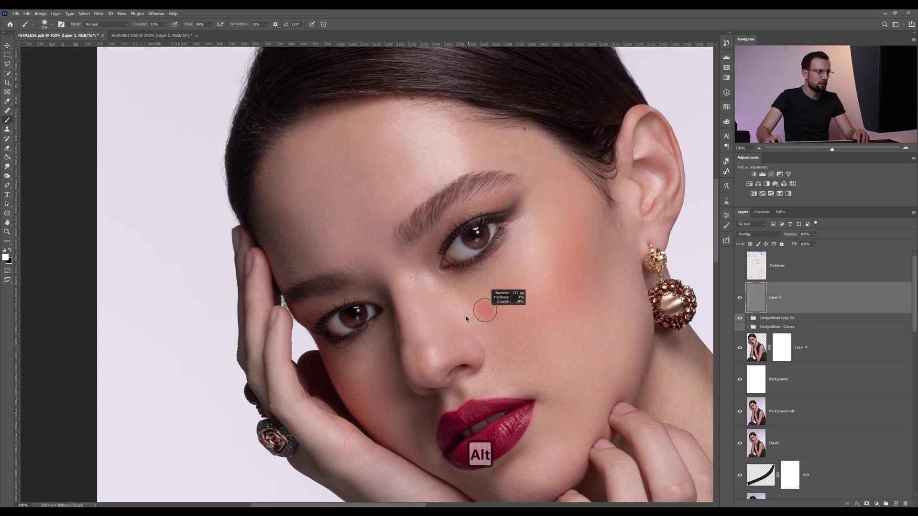
pyautogui.keyDown('alt'); pyautogui.rightClick(437, 358); pyautogui.keyUp('alt')
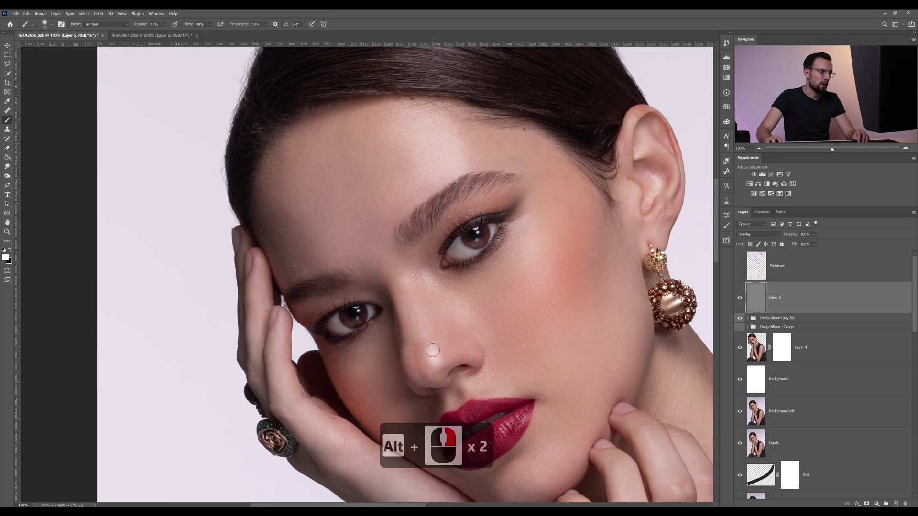
pyautogui.hotkey('ctrl', 'z')
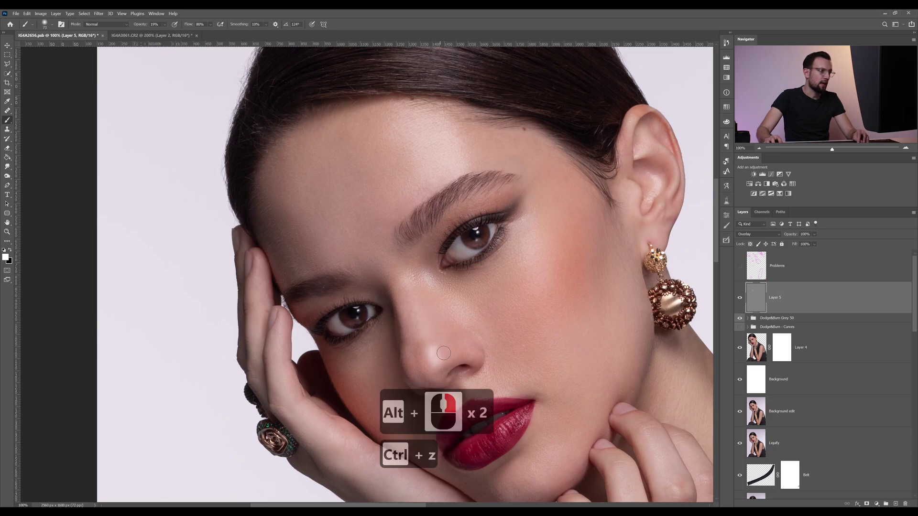
pyautogui.hotkey('ctrl', 'z')
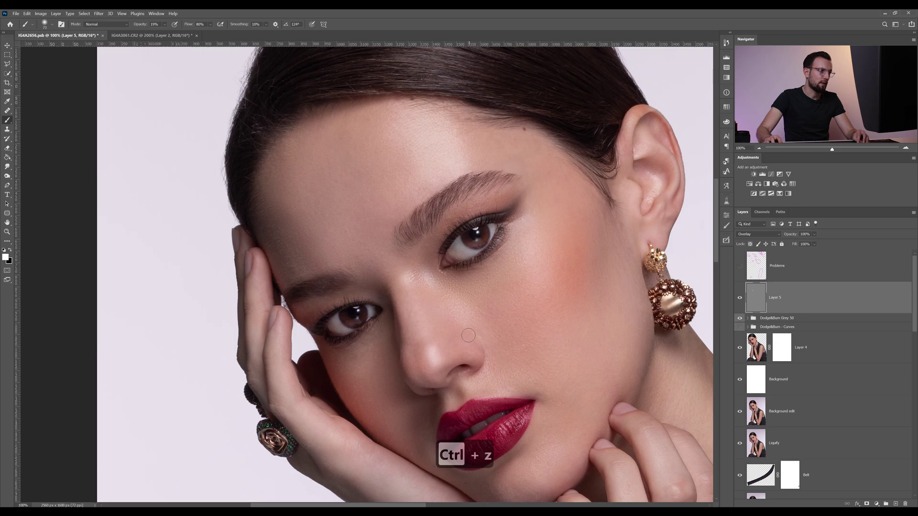
# - Adjust the brush size to about 57 px and brighten the highlights along the nose on the Overlay layer
pyautogui.keyDown('alt'); pyautogui.rightClick(417, 279); pyautogui.keyUp('alt')
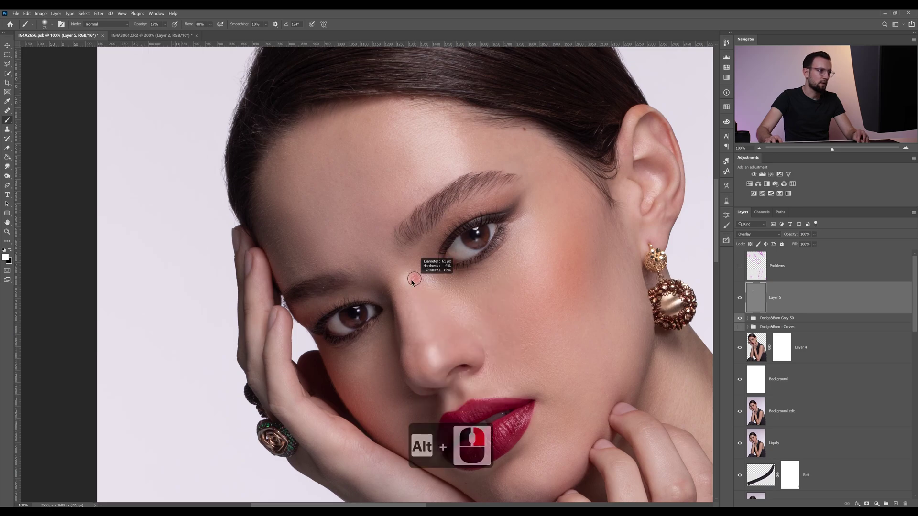
pyautogui.keyDown('alt'); pyautogui.rightClick(415, 283); pyautogui.keyUp('alt')
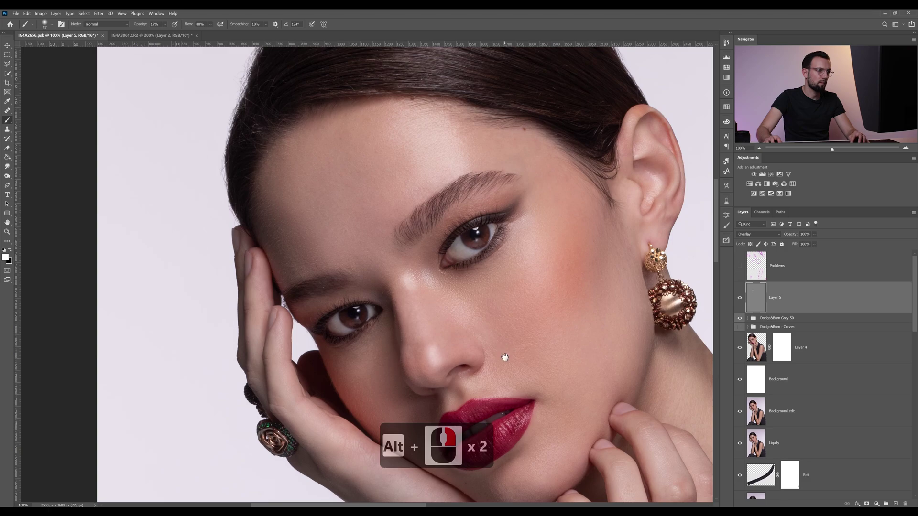
pyautogui.scroll(-2, 430, 301)
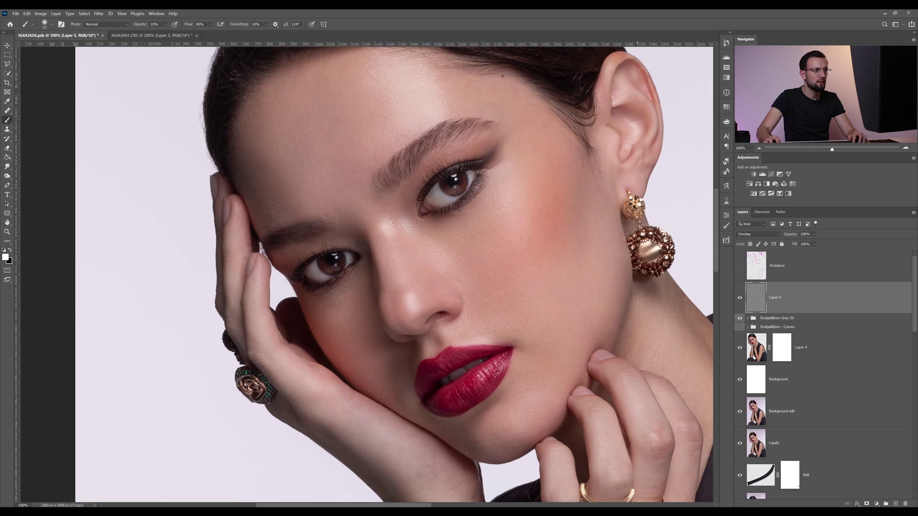
# - Enlarge the brush to about 100 px, try a white highlight stroke along the cheekbone, and undo it
pyautogui.rightClick(525, 183)
pyautogui.keyDown('alt'); pyautogui.rightClick(524, 187); pyautogui.keyUp('alt')
pyautogui.keyDown('alt'); pyautogui.rightClick(530, 188); pyautogui.keyUp('alt')
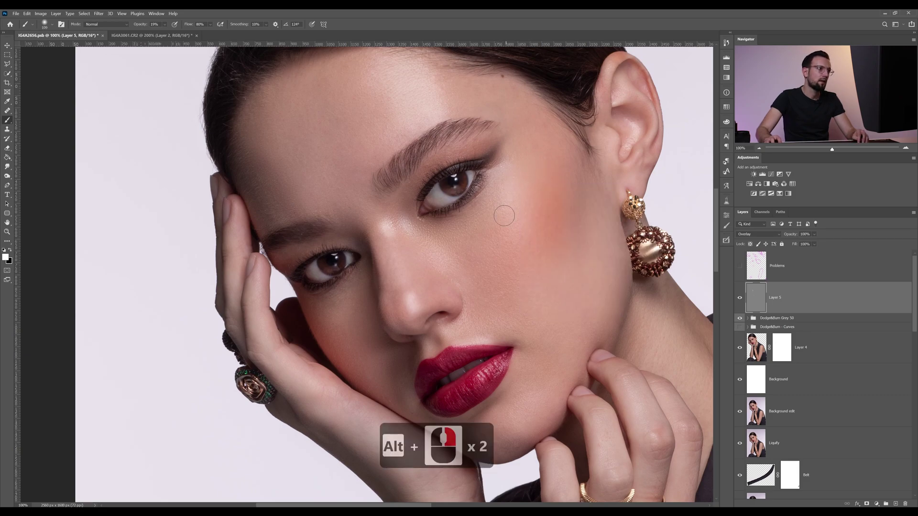
pyautogui.moveTo(500, 236); pyautogui.dragTo(529, 154)
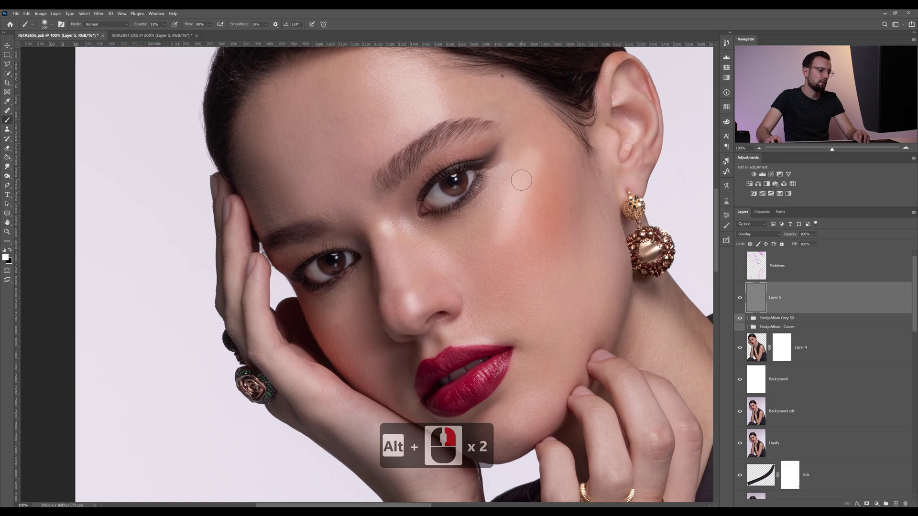
pyautogui.hotkey('ctrl', 'z')
# - Lower the brush opacity to 10% and brighten the cheekbone highlight beside the outer corner of the eye
pyautogui.moveTo(144, 25); pyautogui.dragTo(141, 28)
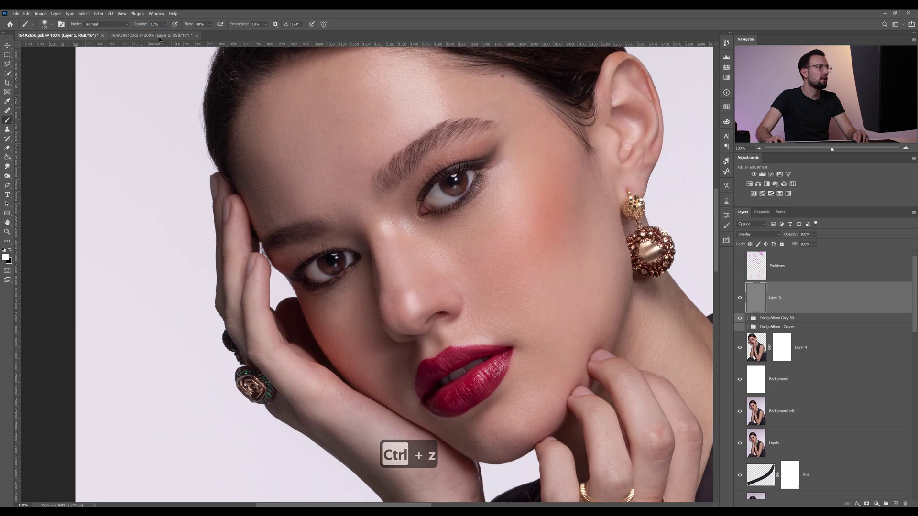
pyautogui.keyDown('ctrl'); pyautogui.rightClick(516, 173); pyautogui.keyUp('ctrl')
pyautogui.click(513, 166)
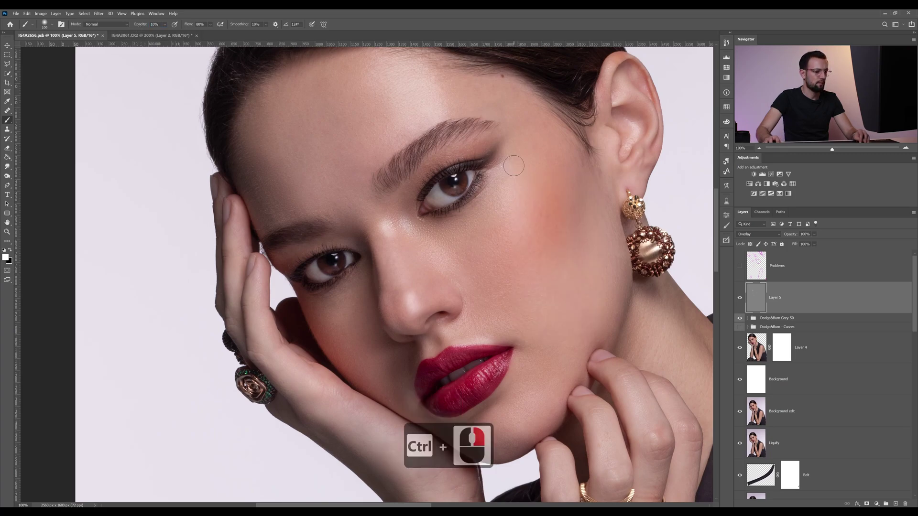
pyautogui.keyDown('ctrl'); pyautogui.rightClick(514, 166); pyautogui.keyUp('ctrl')
pyautogui.rightClick(513, 161)
pyautogui.moveTo(505, 152); pyautogui.dragTo(524, 157)
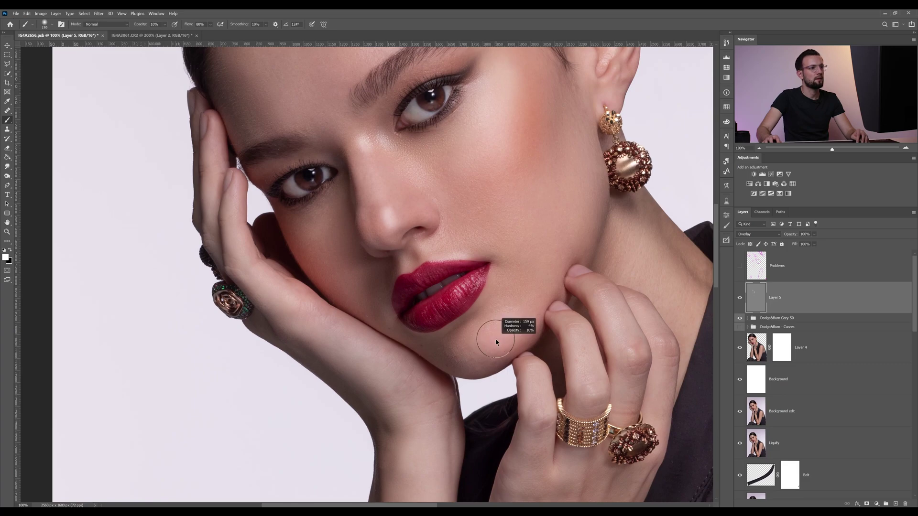
# - Resize the brush to suit each area and add soft white highlights on the chin and above the upper lip
pyautogui.keyDown('alt'); pyautogui.rightClick(496, 344); pyautogui.keyUp('alt')
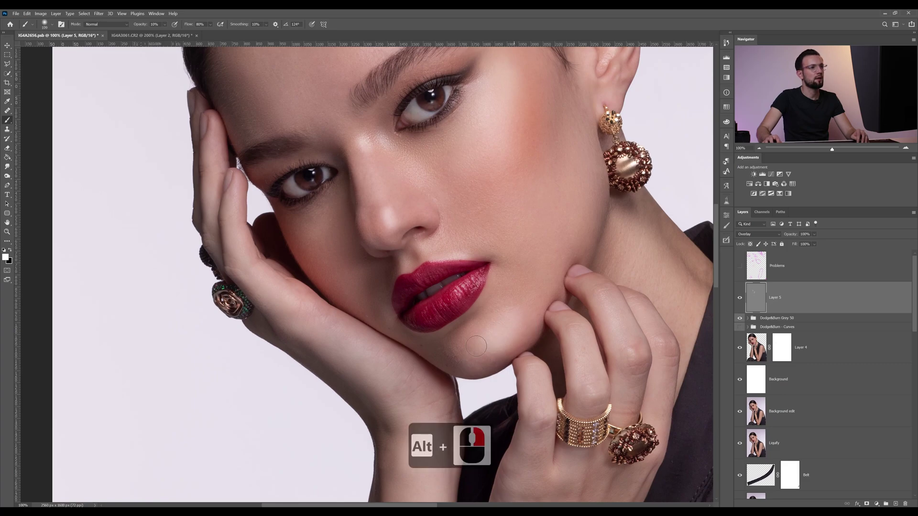
pyautogui.rightClick(454, 257)
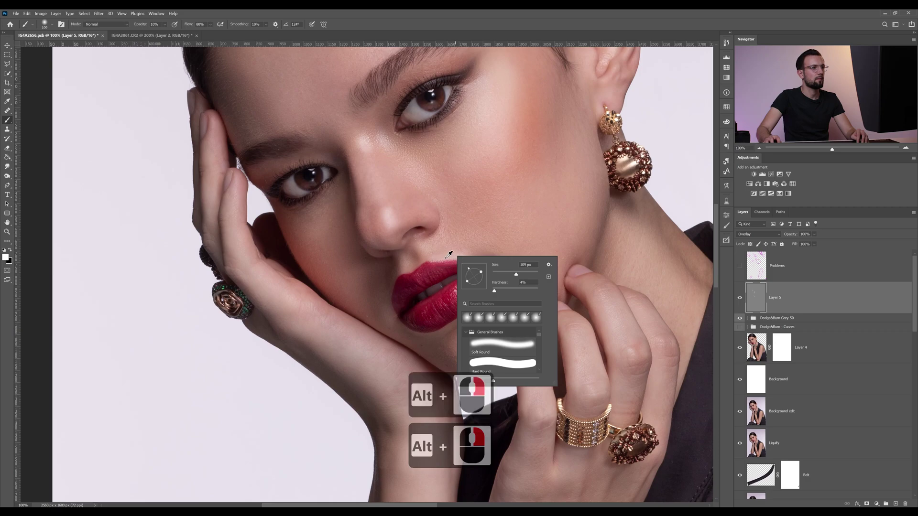
pyautogui.keyDown('alt'); pyautogui.rightClick(459, 249); pyautogui.keyUp('alt')
pyautogui.keyDown('alt'); pyautogui.rightClick(464, 125); pyautogui.keyUp('alt')
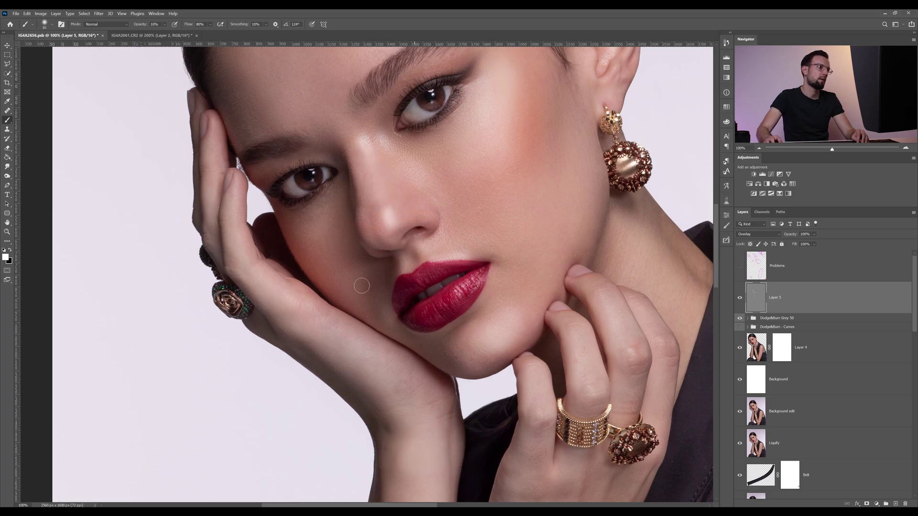
pyautogui.keyDown('alt'); pyautogui.rightClick(311, 308); pyautogui.keyUp('alt')
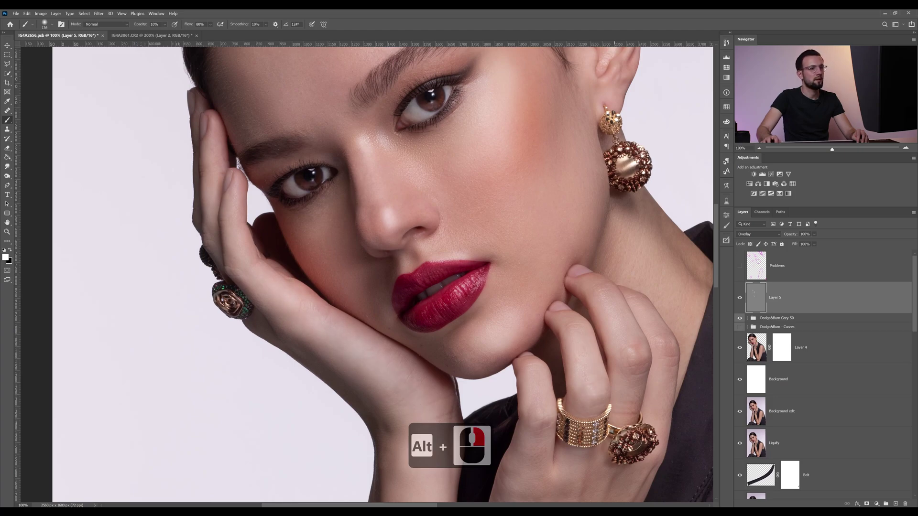
# - Open the Blending Options of the gray Overlay layer and move the dialog off the face
pyautogui.press('z')
pyautogui.keyDown('alt'); pyautogui.click(531, 238); pyautogui.keyUp('alt')
pyautogui.keyDown('alt'); pyautogui.click(530, 239); pyautogui.keyUp('alt')
pyautogui.press('b')
pyautogui.press('z')
pyautogui.click(474, 184)
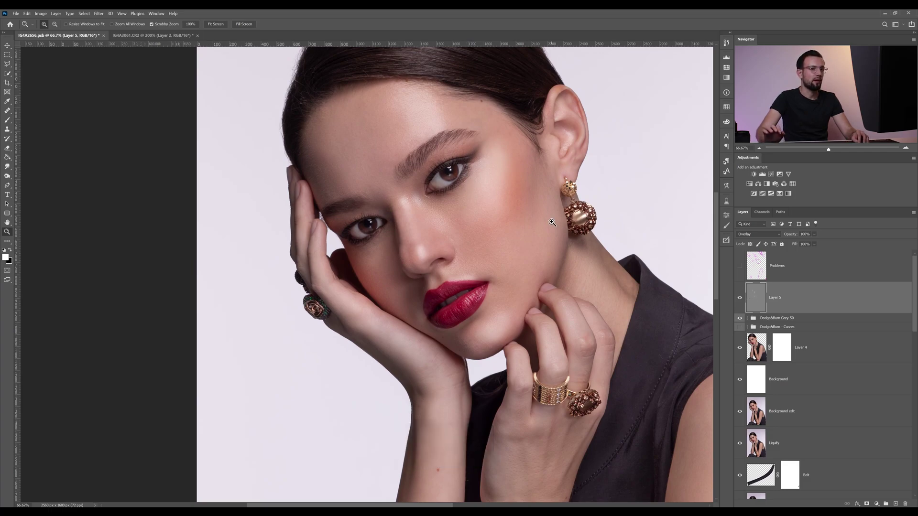
pyautogui.rightClick(793, 299)
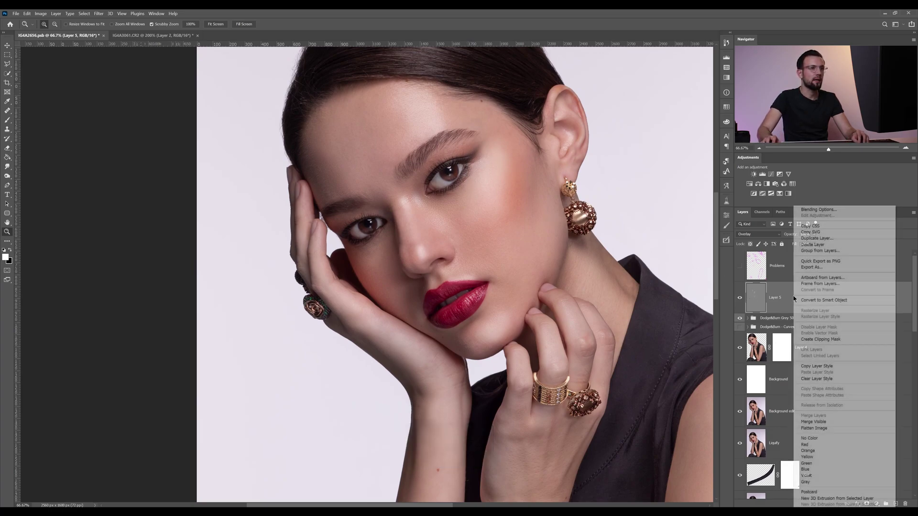
pyautogui.click(820, 210)
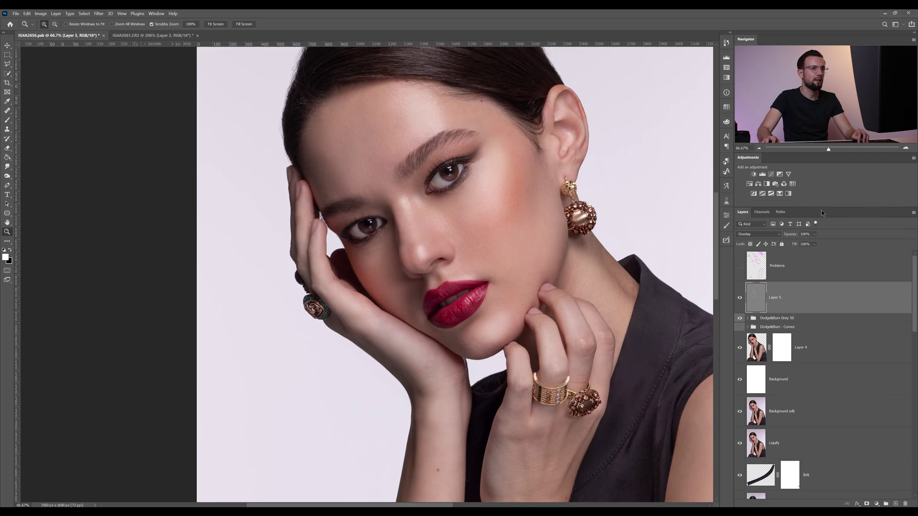
pyautogui.moveTo(331, 76); pyautogui.dragTo(698, 138)
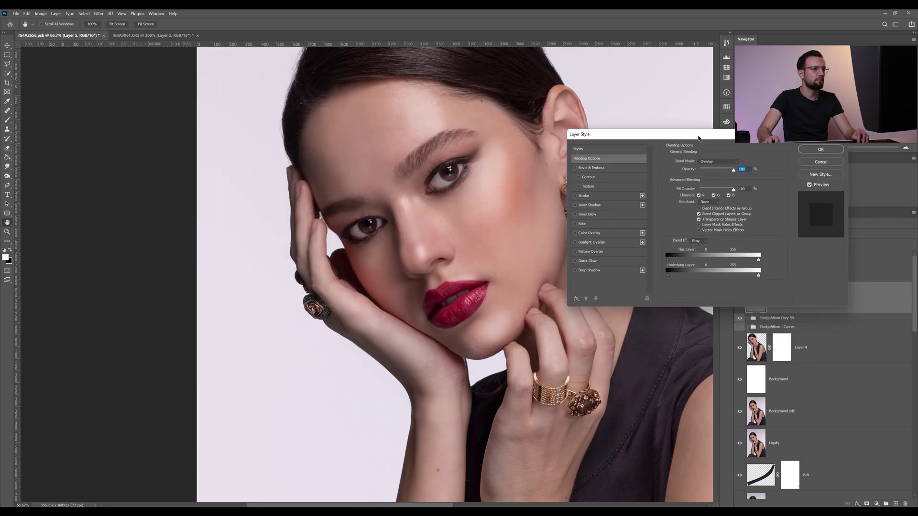
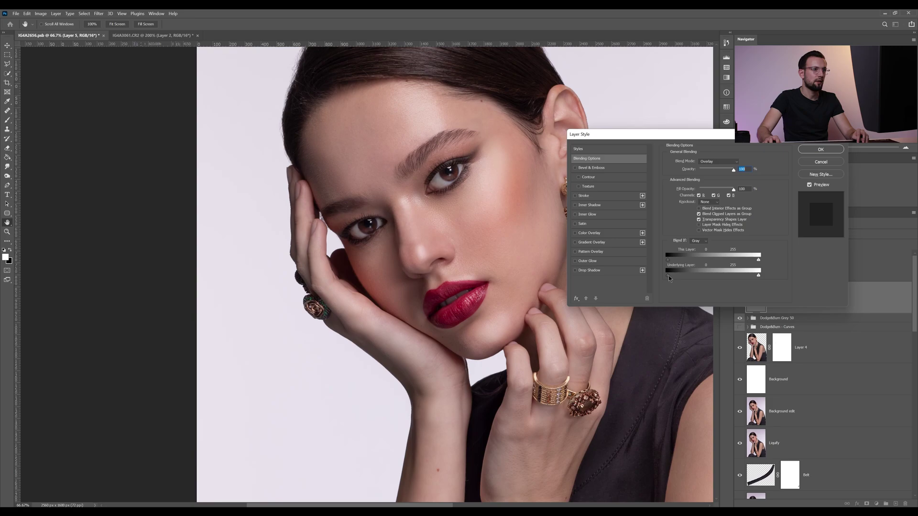
# - Try the Underlying Layer sliders in Blend If, split the black one to about 0 / 229, and apply the layer style
pyautogui.moveTo(684, 277); pyautogui.dragTo(658, 278)
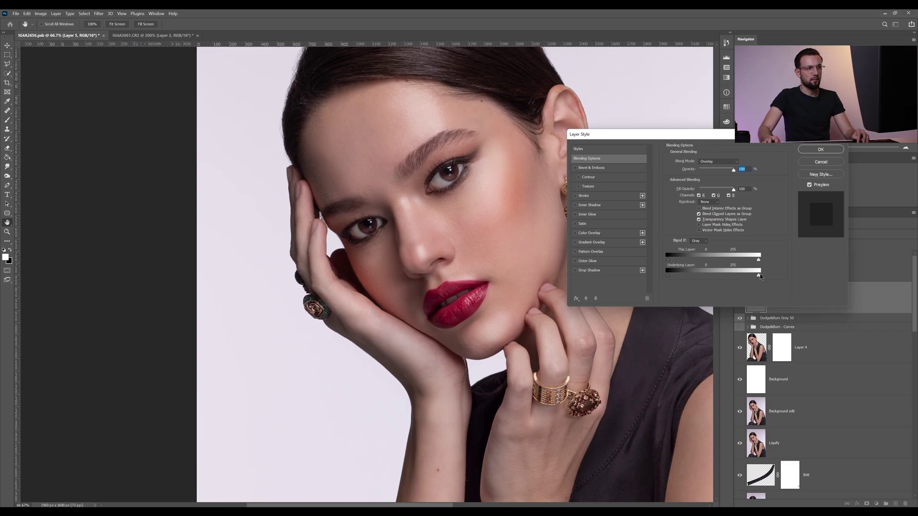
pyautogui.moveTo(760, 276)
pyautogui.mouseDown()
pyautogui.moveTo(672, 277)
pyautogui.moveTo(783, 275)
pyautogui.moveTo(751, 276)
pyautogui.mouseUp()
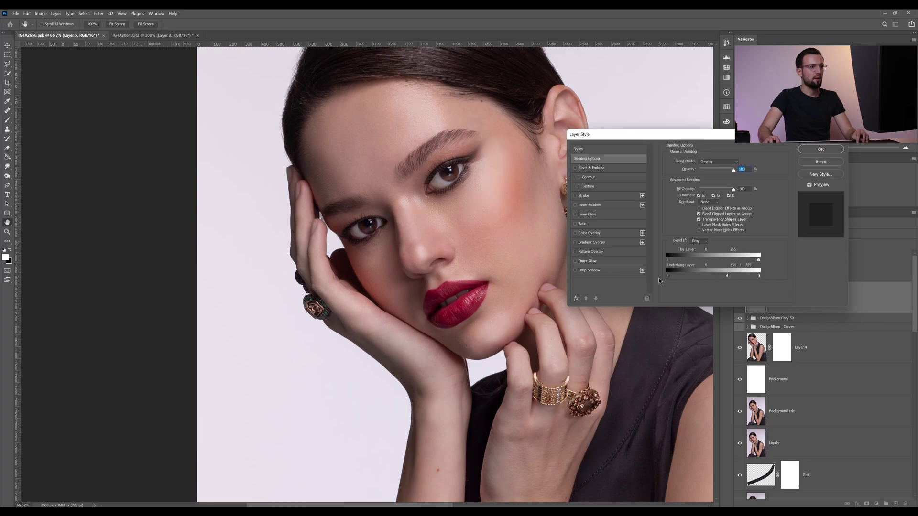
pyautogui.moveTo(668, 275); pyautogui.dragTo(758, 275)
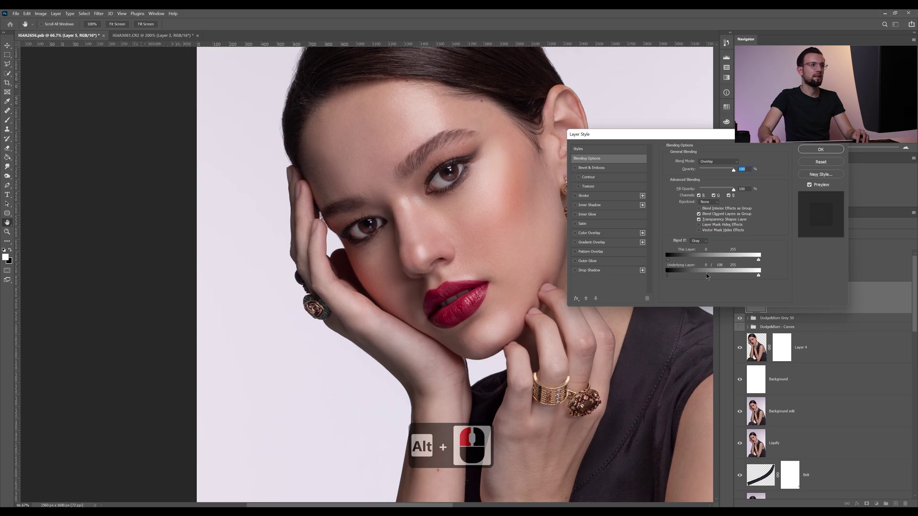
pyautogui.moveTo(713, 275); pyautogui.dragTo(724, 276)
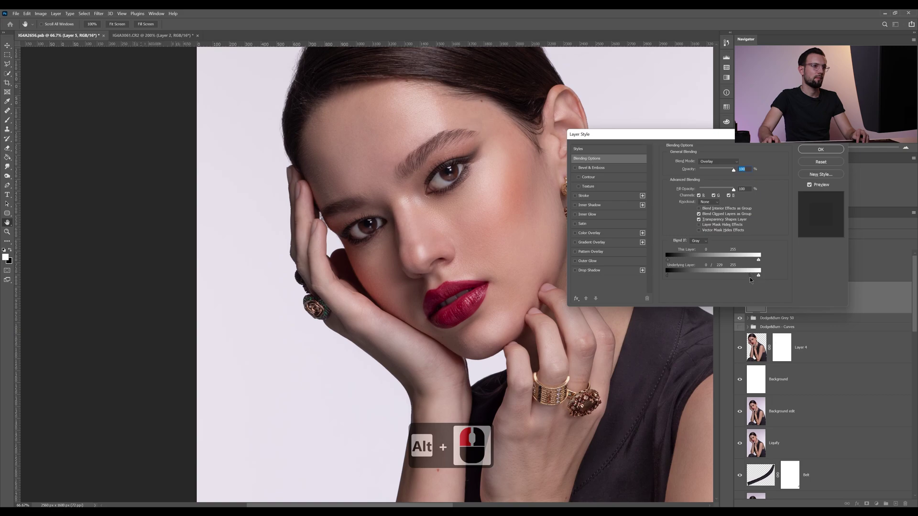
pyautogui.keyDown('alt'); pyautogui.click(749, 277); pyautogui.keyUp('alt')
pyautogui.click(820, 150)
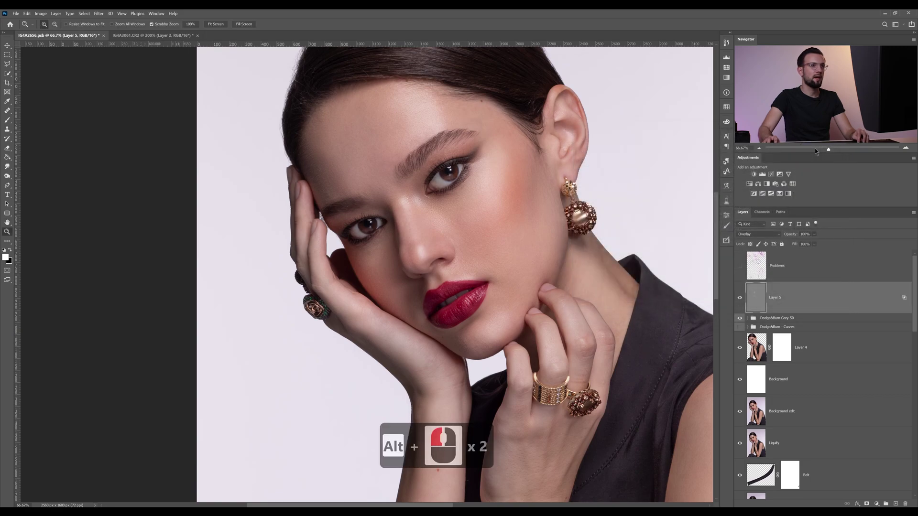
# - Toggle the Overlay highlight layer's visibility repeatedly to compare the portrait with and without it
pyautogui.click(740, 299)
pyautogui.click(740, 298)
pyautogui.click(739, 299)
pyautogui.click(740, 299)
pyautogui.click(740, 298)
pyautogui.click(740, 299)
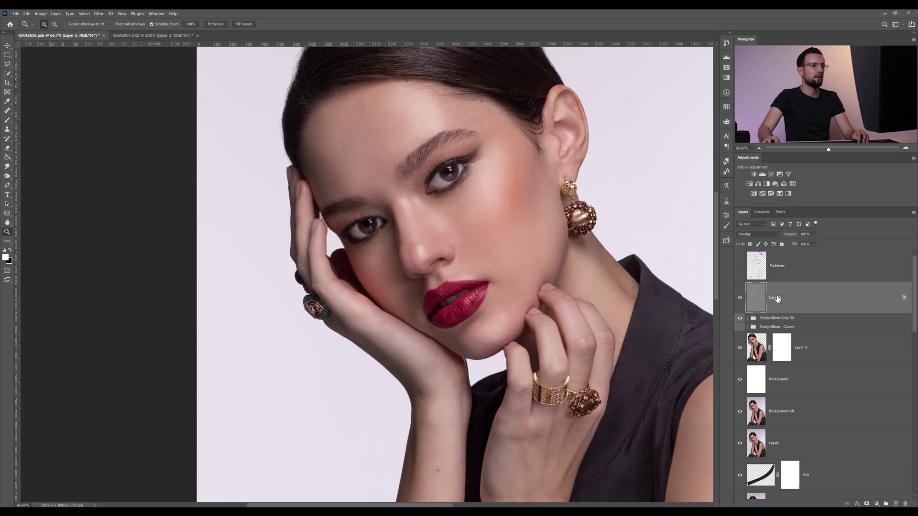
# - Reduce the Overlay highlight layer's opacity to 65%
pyautogui.click(435, 174)
pyautogui.scroll(1, 514, 189)
pyautogui.click(803, 234)
pyautogui.write('0')
pyautogui.press('Return')
pyautogui.write('16')
pyautogui.press('Return')
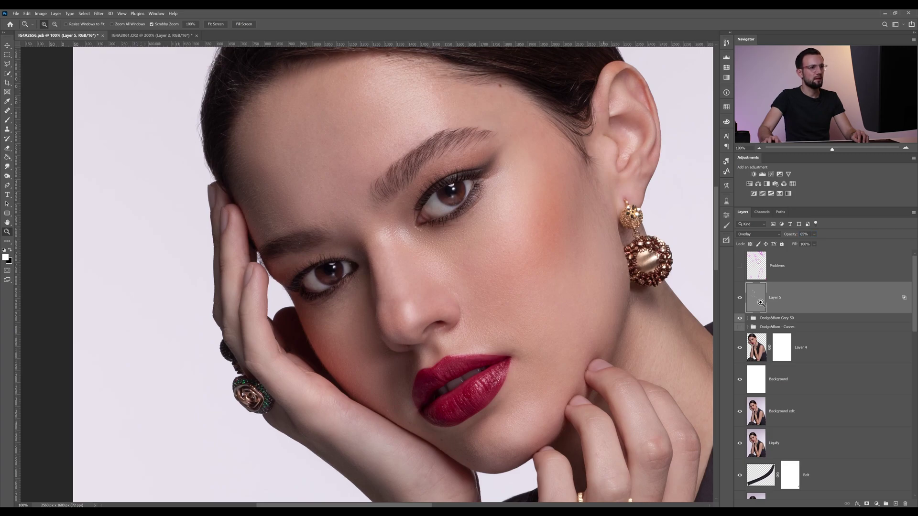
# - Compare the face with the highlight layer hidden and shown up close, and view the portrait at 50% zoom
pyautogui.click(739, 298)
pyautogui.click(739, 298)
pyautogui.click(739, 298)
pyautogui.click(740, 298)
pyautogui.keyDown('alt'); pyautogui.click(558, 270); pyautogui.keyUp('alt')
pyautogui.keyDown('alt'); pyautogui.click(555, 270); pyautogui.keyUp('alt')
pyautogui.keyDown('alt'); pyautogui.click(552, 271); pyautogui.keyUp('alt')
pyautogui.keyDown('alt'); pyautogui.click(549, 270); pyautogui.keyUp('alt')
pyautogui.hotkey('ctrl', '+')
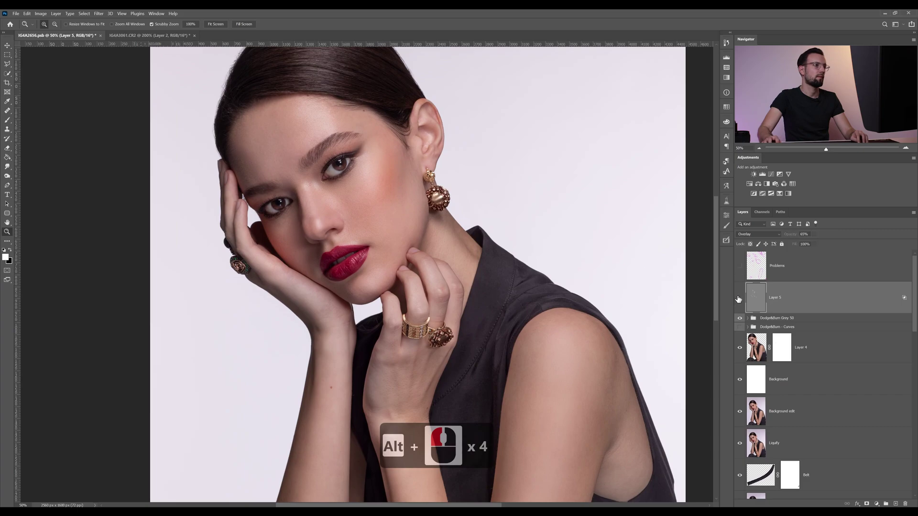
# - Recheck the highlight layer's effect on the wider portrait and reduce its opacity to 54%
pyautogui.click(739, 298)
pyautogui.click(739, 298)
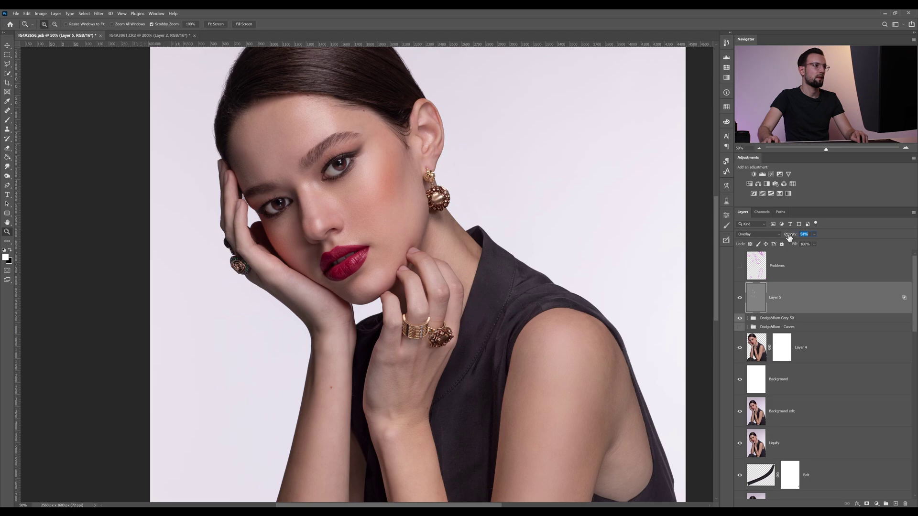
pyautogui.hotkey('ctrl', '+')
pyautogui.hotkey('ctrl', '+')
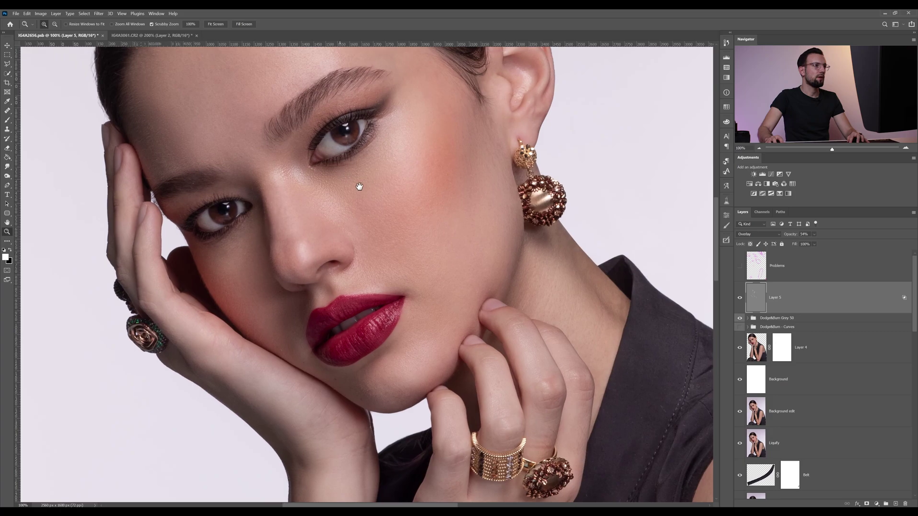
pyautogui.moveTo(359, 186); pyautogui.dragTo(418, 226)
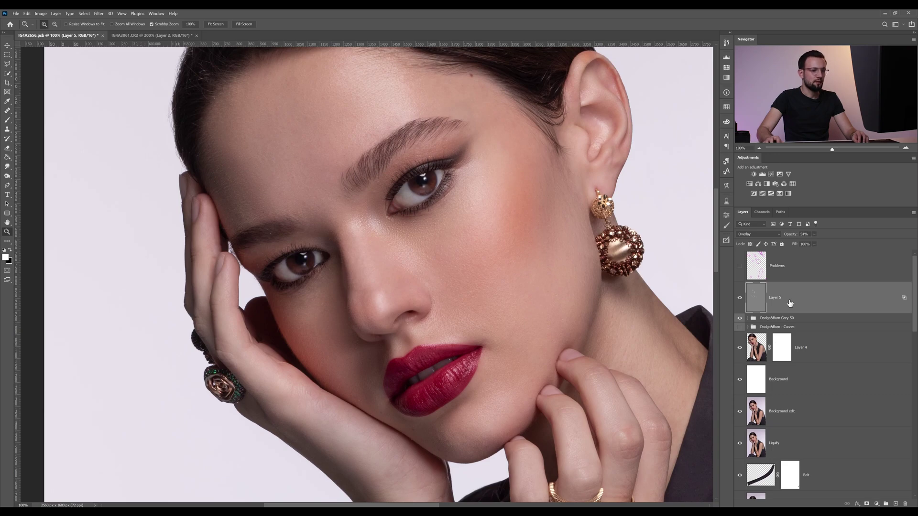
# - Add a new layer above the Overlay highlight layer and set the foreground color to gray with 50% brightness
pyautogui.click(895, 504)
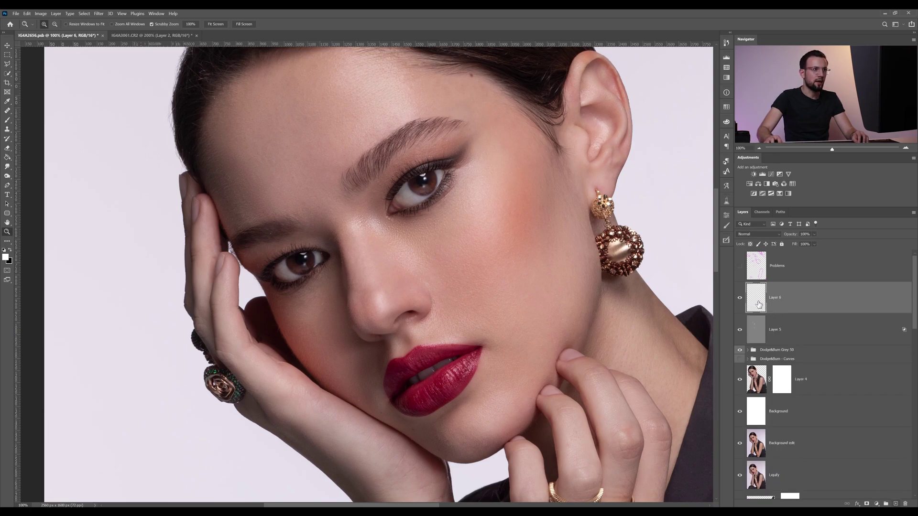
pyautogui.click(5, 257)
pyautogui.doubleClick(612, 356)
pyautogui.write('0')
pyautogui.write('5')
pyautogui.write('0')
pyautogui.press('Tab')
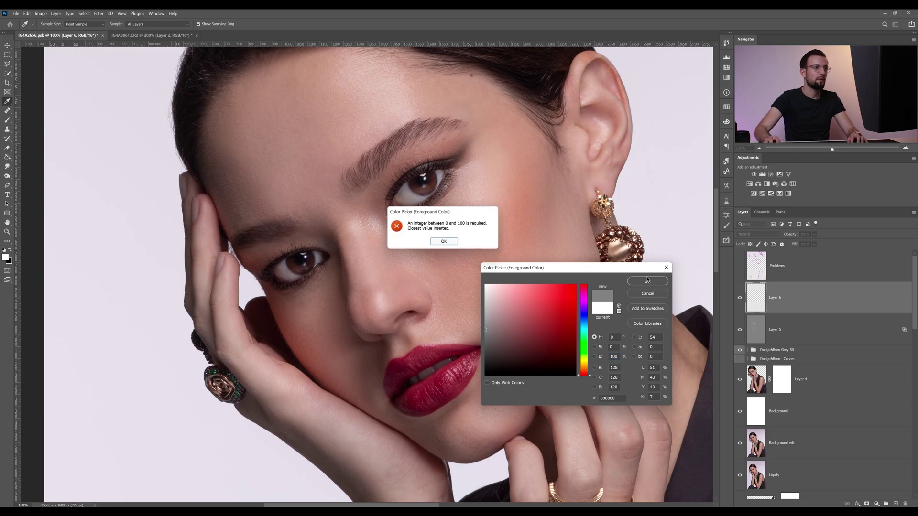
pyautogui.press('Return')
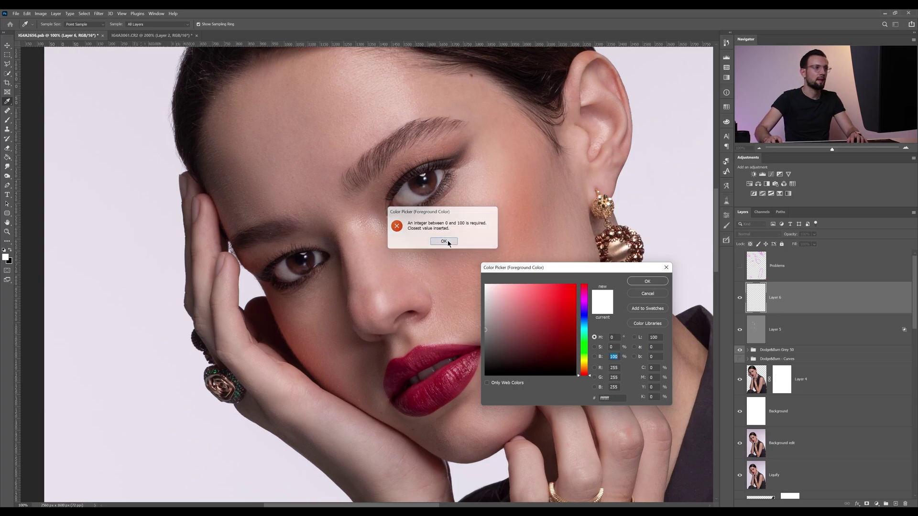
pyautogui.write('50')
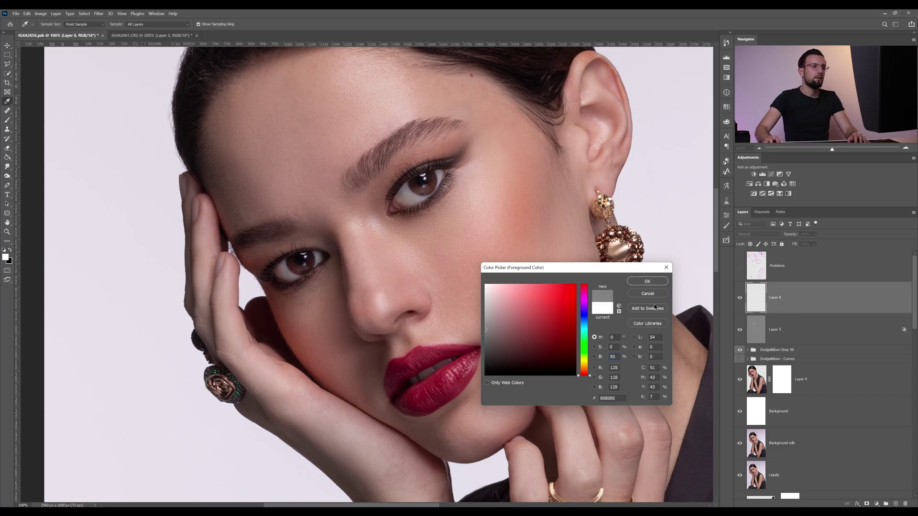
pyautogui.click(647, 281)
# - Fill the new layer above the Overlay highlight layer with the gray foreground color using the Paint Bucket tool
pyautogui.press('z')
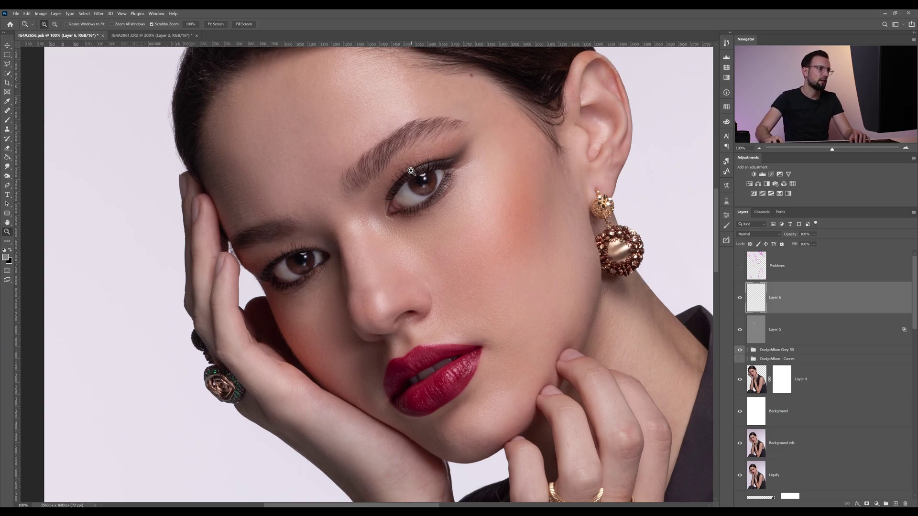
pyautogui.click(391, 152)
pyautogui.click(392, 153)
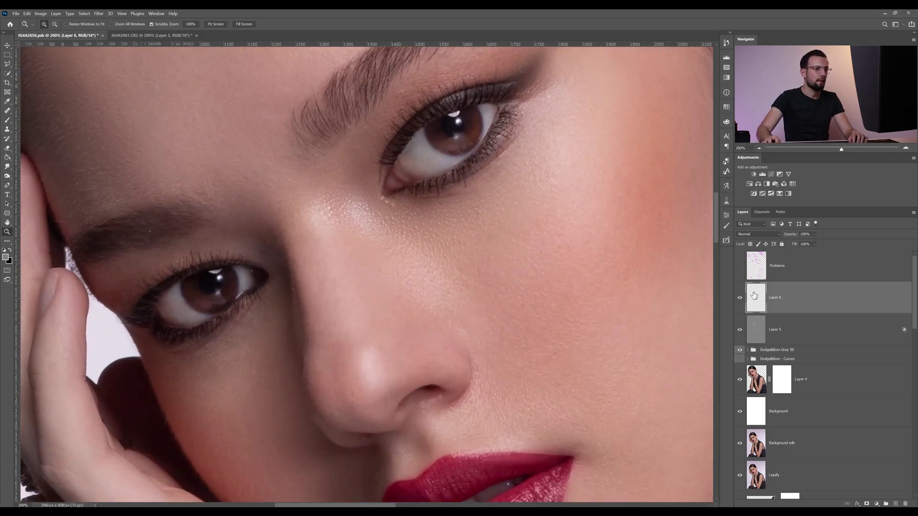
pyautogui.press('g')
pyautogui.click(384, 244)
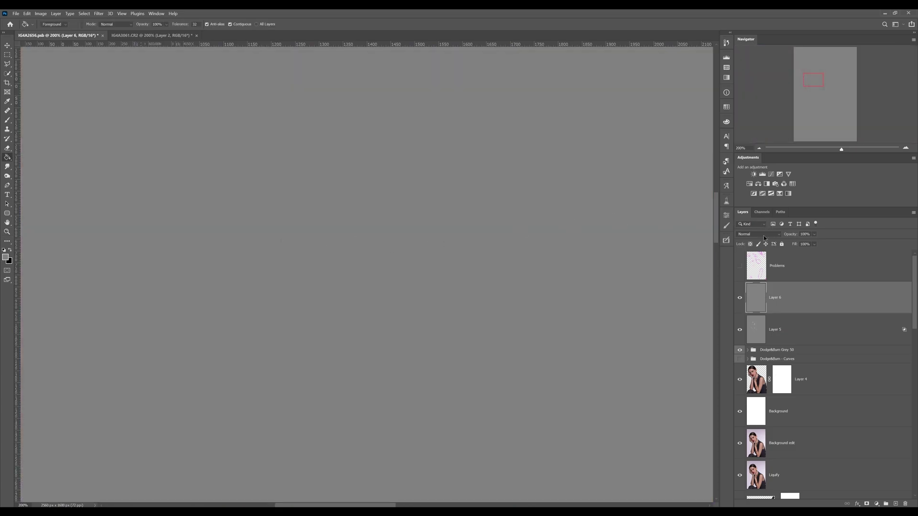
# - Set the new gray layer's blend mode to Overlay and ready the Brush tool with white as the foreground color
pyautogui.click(764, 234)
pyautogui.click(758, 323)
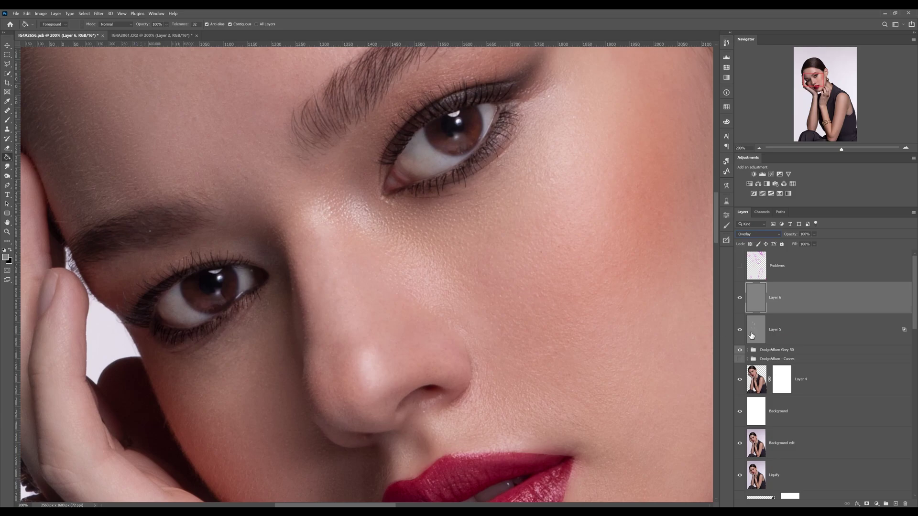
pyautogui.click(9, 121)
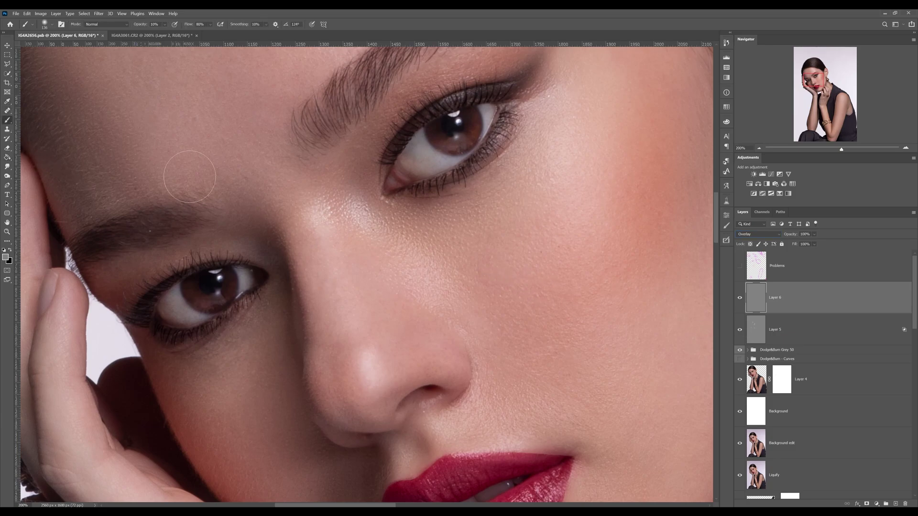
pyautogui.click(4, 249)
pyautogui.click(9, 250)
# - Reduce the brush size and paint a small white highlight on the tip of the nose
pyautogui.rightClick(414, 257)
pyautogui.moveTo(393, 256); pyautogui.dragTo(356, 256)
pyautogui.moveTo(375, 352); pyautogui.dragTo(376, 377)
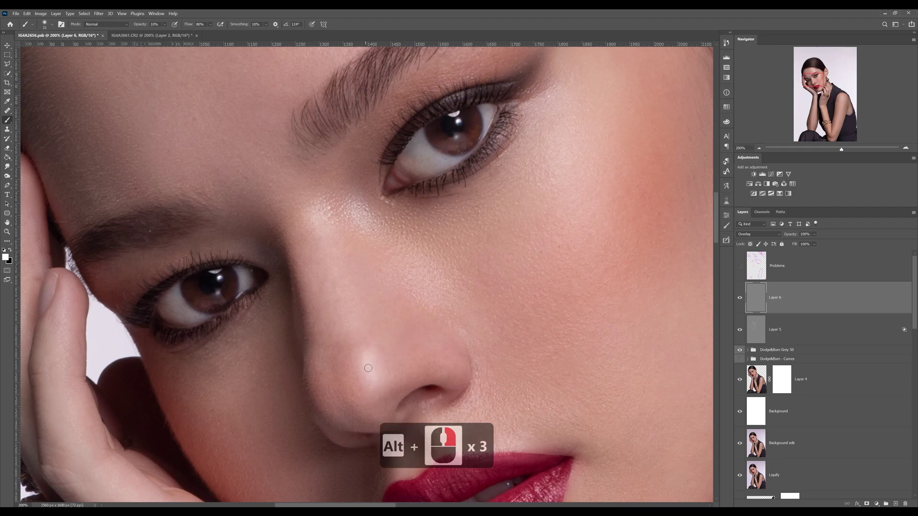
# - Set the brush opacity to 13% and paint white highlight strokes on the cheekbone beside the eye and on the forehead above the eyebrow
pyautogui.press('z')
pyautogui.keyDown('alt'); pyautogui.click(399, 322); pyautogui.keyUp('alt')
pyautogui.click(355, 265)
pyautogui.press('b')
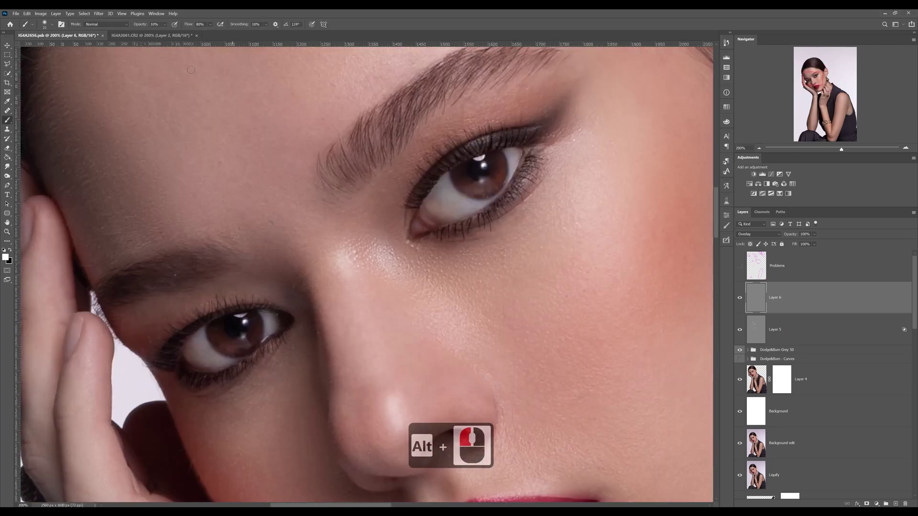
pyautogui.moveTo(144, 28); pyautogui.dragTo(148, 28)
pyautogui.moveTo(545, 149); pyautogui.dragTo(469, 180)
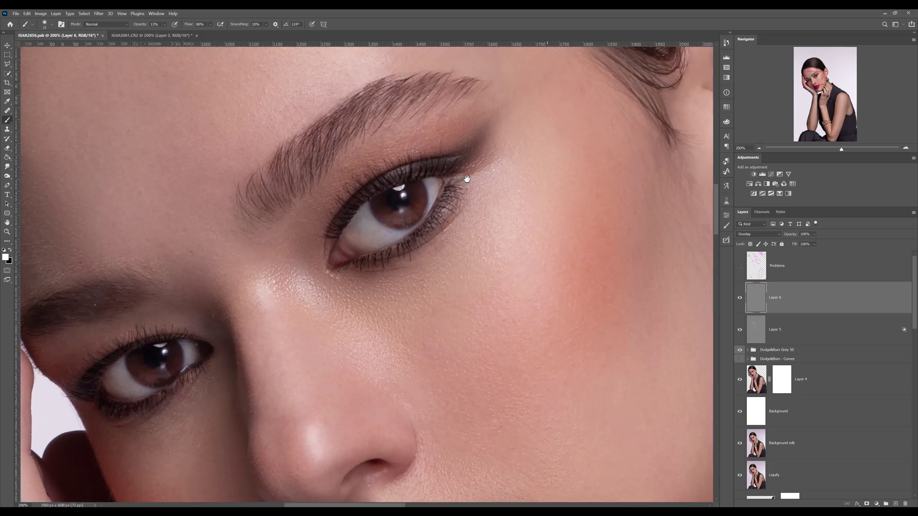
pyautogui.keyDown('alt'); pyautogui.rightClick(546, 196); pyautogui.keyUp('alt')
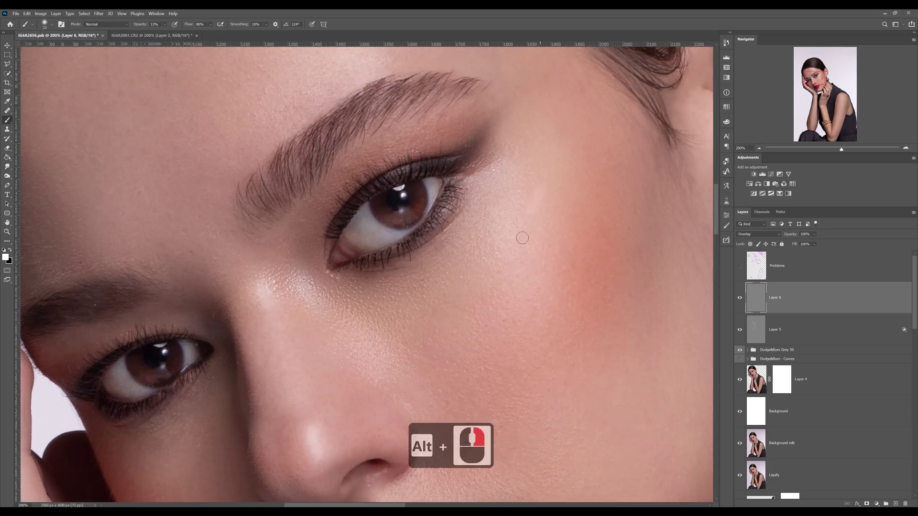
pyautogui.moveTo(519, 274)
pyautogui.mouseDown()
pyautogui.moveTo(532, 181)
pyautogui.moveTo(523, 289)
pyautogui.moveTo(531, 176)
pyautogui.moveTo(528, 249)
pyautogui.moveTo(530, 231)
pyautogui.mouseUp()
pyautogui.keyDown('alt'); pyautogui.rightClick(526, 199); pyautogui.keyUp('alt')
pyautogui.keyDown('alt'); pyautogui.rightClick(526, 199); pyautogui.keyUp('alt')
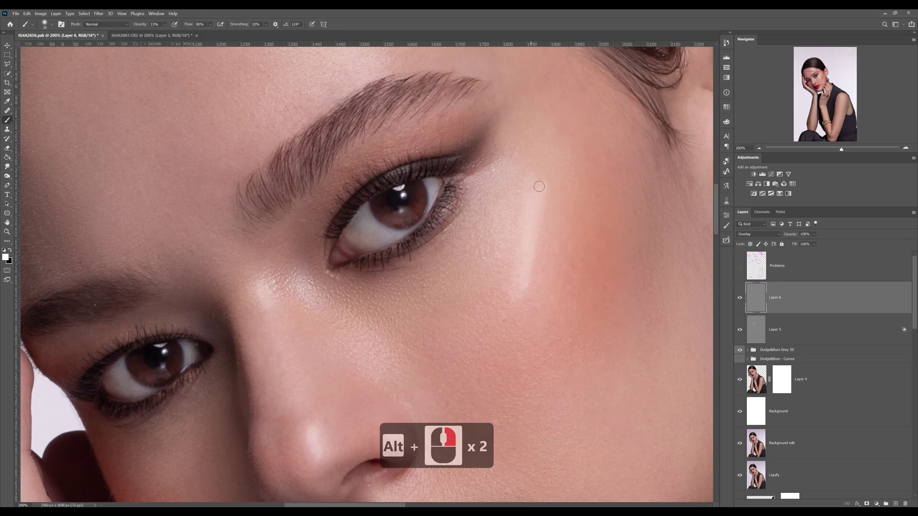
pyautogui.moveTo(536, 185); pyautogui.dragTo(568, 319)
pyautogui.moveTo(344, 142)
pyautogui.mouseDown()
pyautogui.moveTo(338, 97)
pyautogui.moveTo(351, 208)
pyautogui.moveTo(339, 114)
pyautogui.mouseUp()
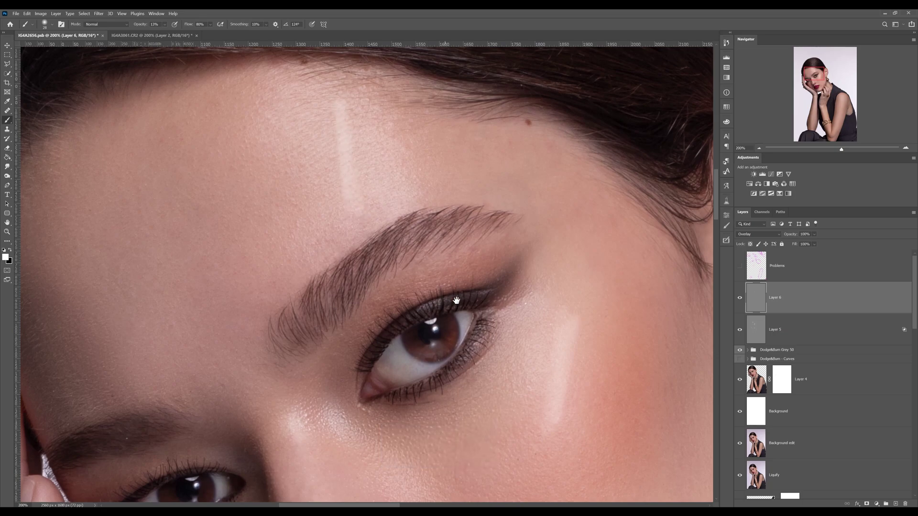
# - Paint a short white highlight stroke on the chin and touch up the upper lip's edge with a resized brush
pyautogui.moveTo(454, 301); pyautogui.dragTo(446, 180)
pyautogui.press('z')
pyautogui.keyDown('alt'); pyautogui.click(449, 177); pyautogui.keyUp('alt')
pyautogui.press('b')
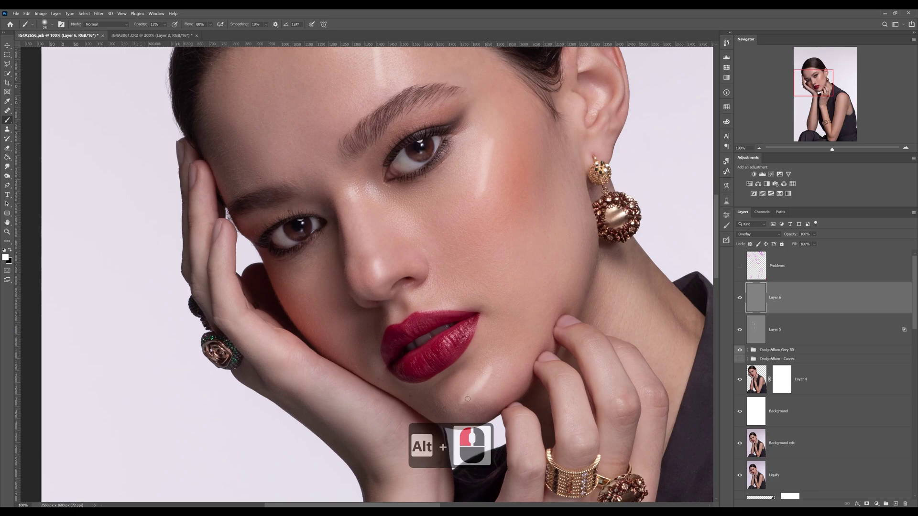
pyautogui.keyDown('alt'); pyautogui.rightClick(577, 223); pyautogui.keyUp('alt')
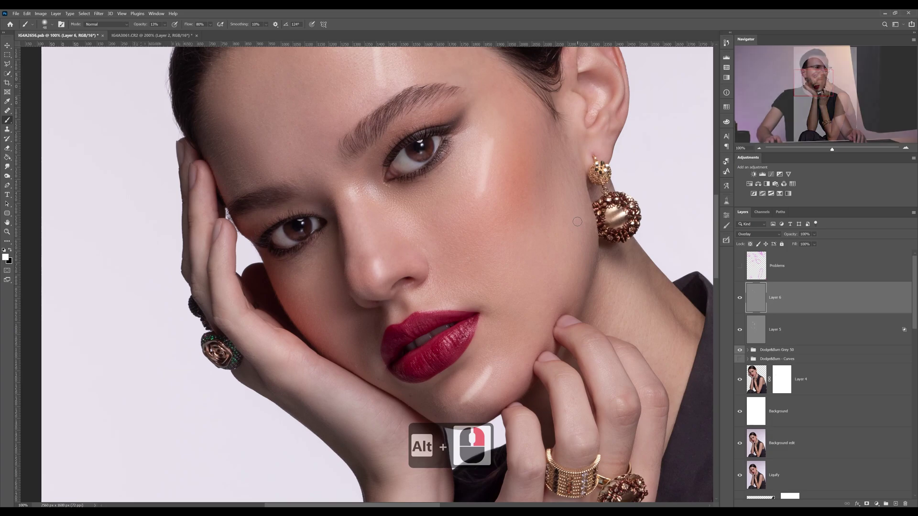
pyautogui.scroll(3, 435, 314)
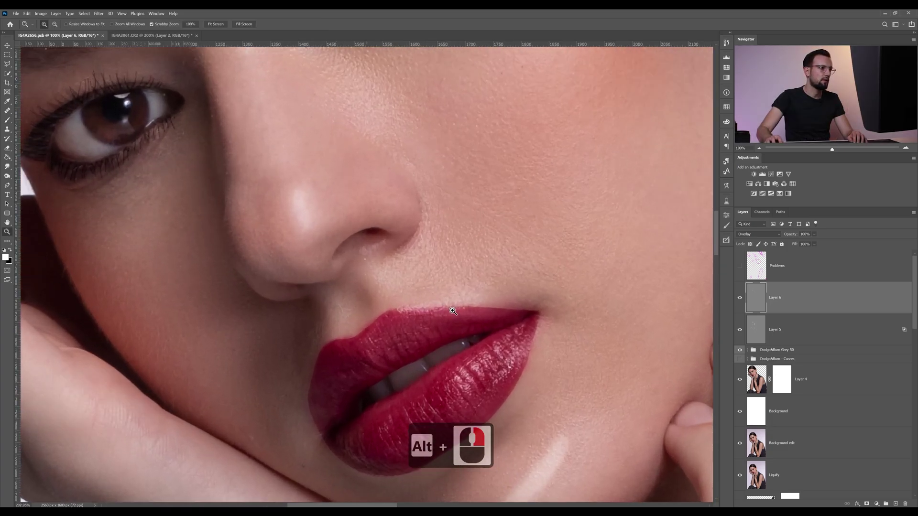
pyautogui.keyDown('alt'); pyautogui.rightClick(412, 309); pyautogui.keyUp('alt')
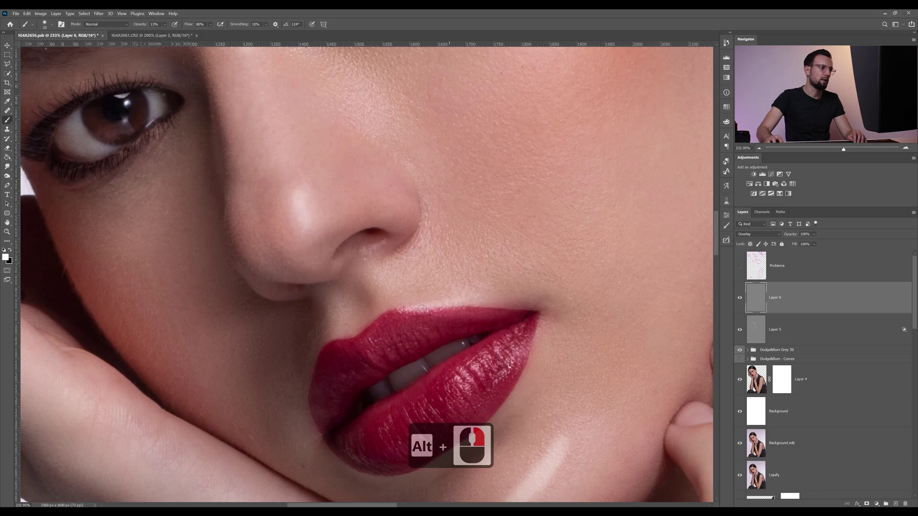
pyautogui.scroll(-3, 474, 296)
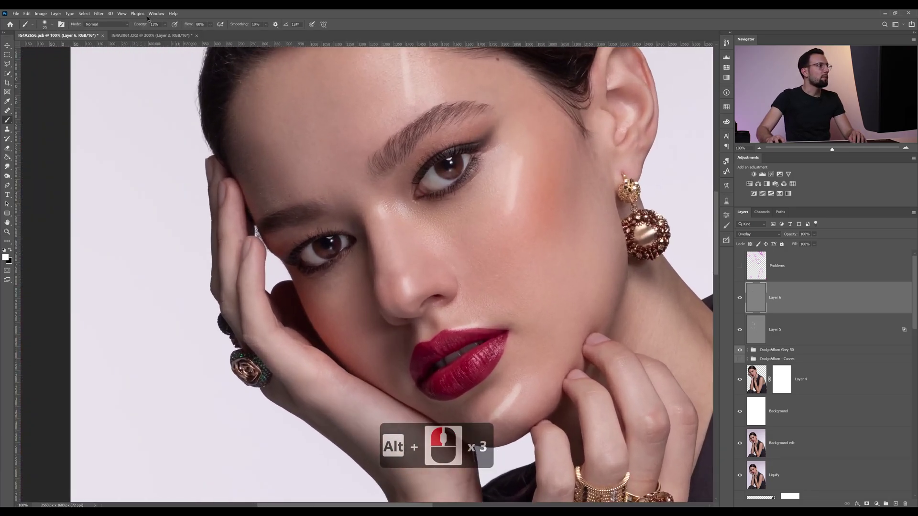
# - Soften the painted highlight strokes with a Gaussian Blur of 19.7 pixels radius
pyautogui.click(98, 13)
pyautogui.moveTo(102, 97)
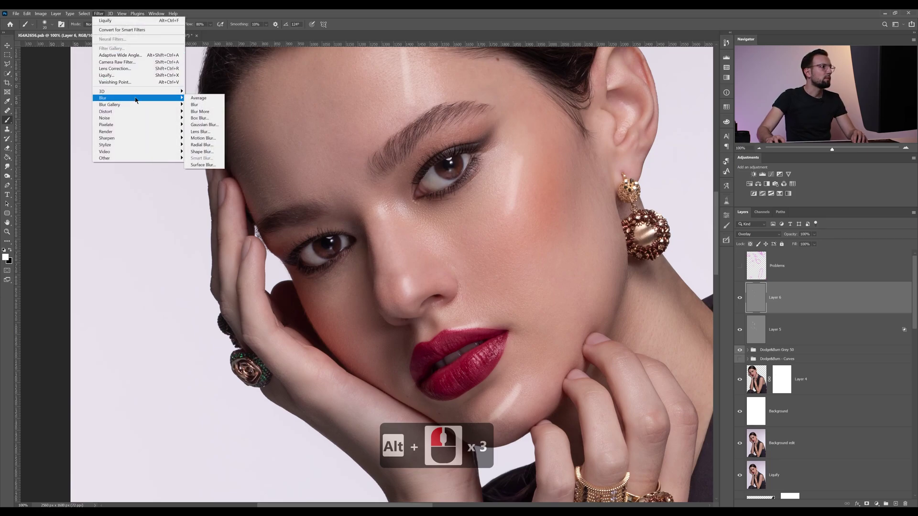
pyautogui.click(203, 124)
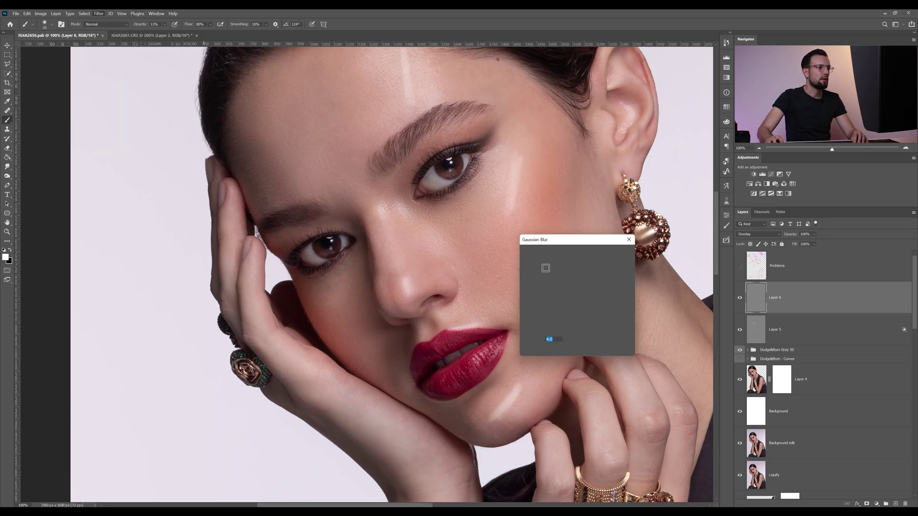
pyautogui.moveTo(543, 352); pyautogui.dragTo(554, 353)
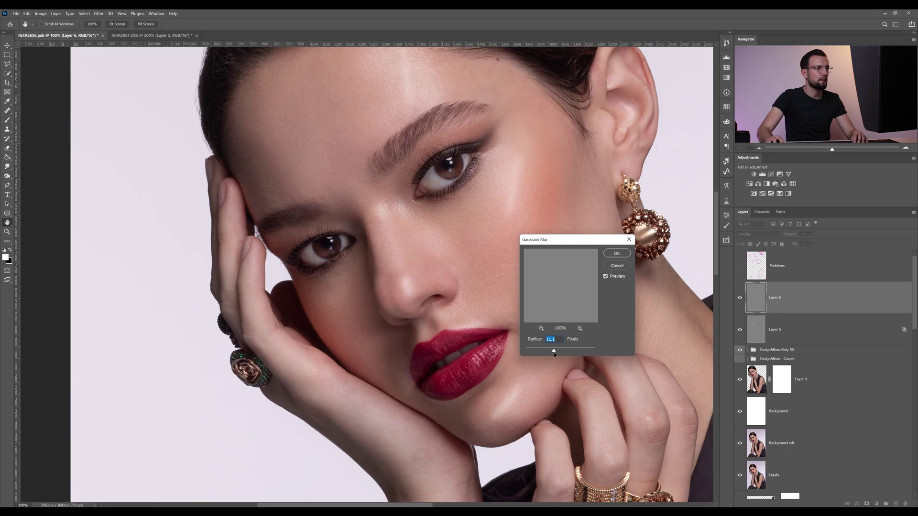
pyautogui.moveTo(555, 353); pyautogui.dragTo(538, 342)
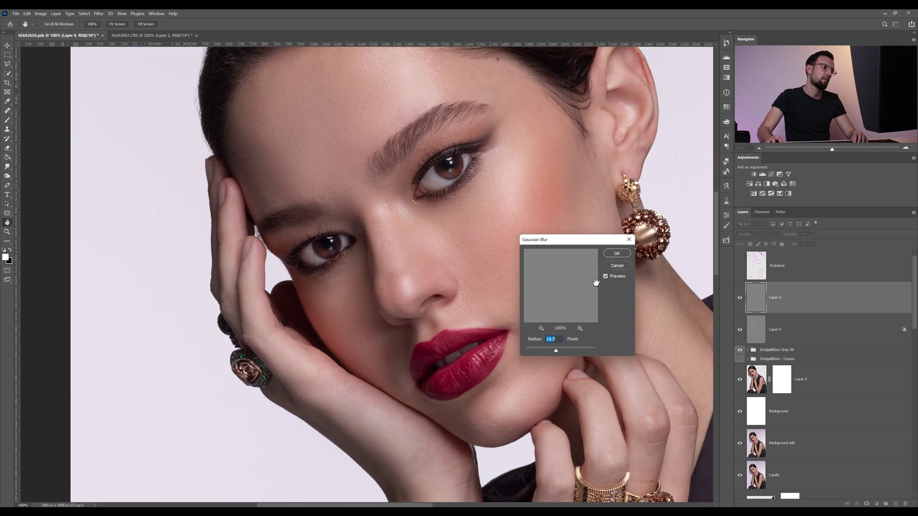
pyautogui.click(616, 254)
pyautogui.press('b')
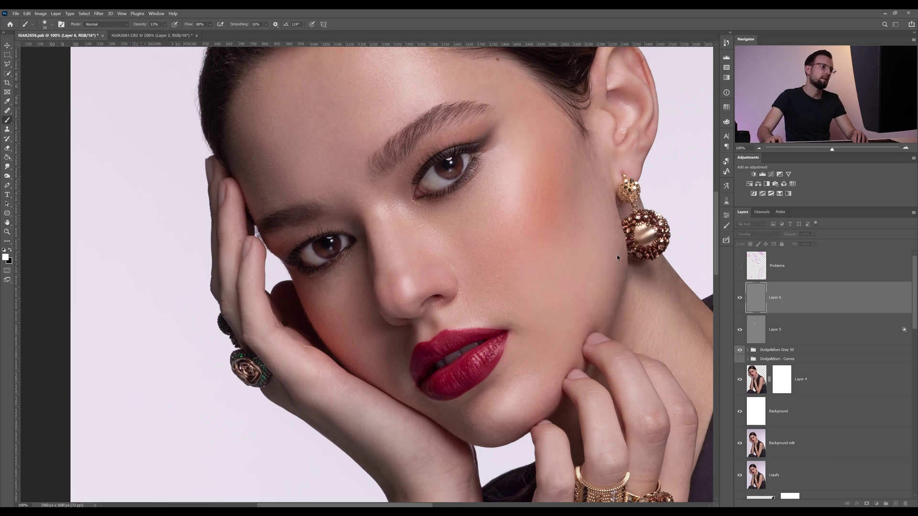
# - Split the Underlying Layer shadow point in the blurred layer's Blend If settings to 0/216
pyautogui.rightClick(804, 302)
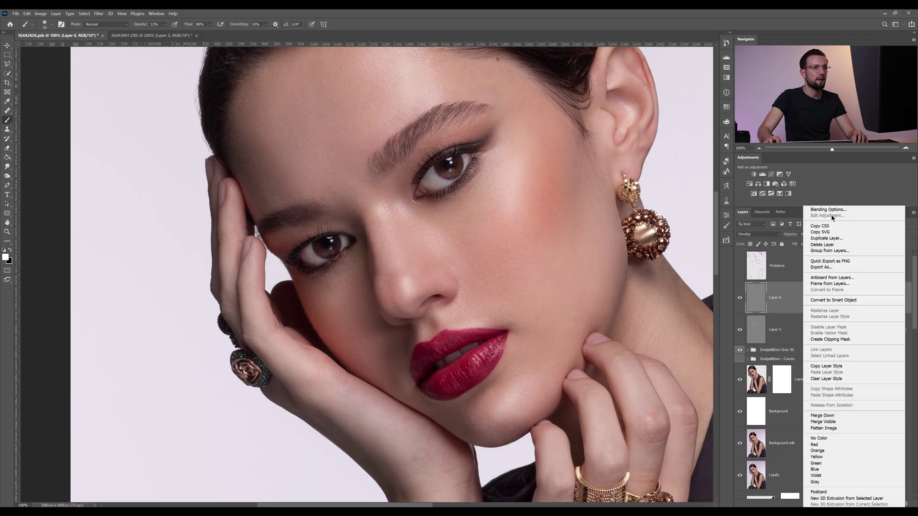
pyautogui.click(827, 209)
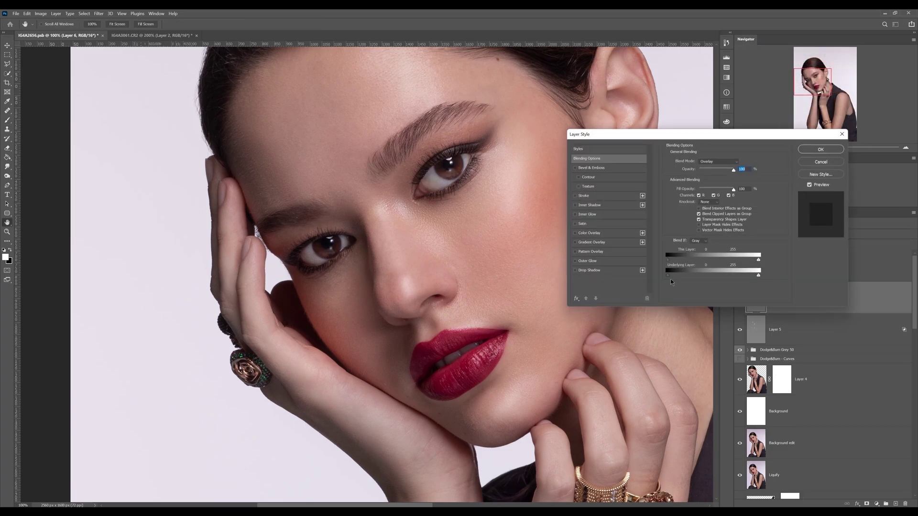
pyautogui.press('alt')
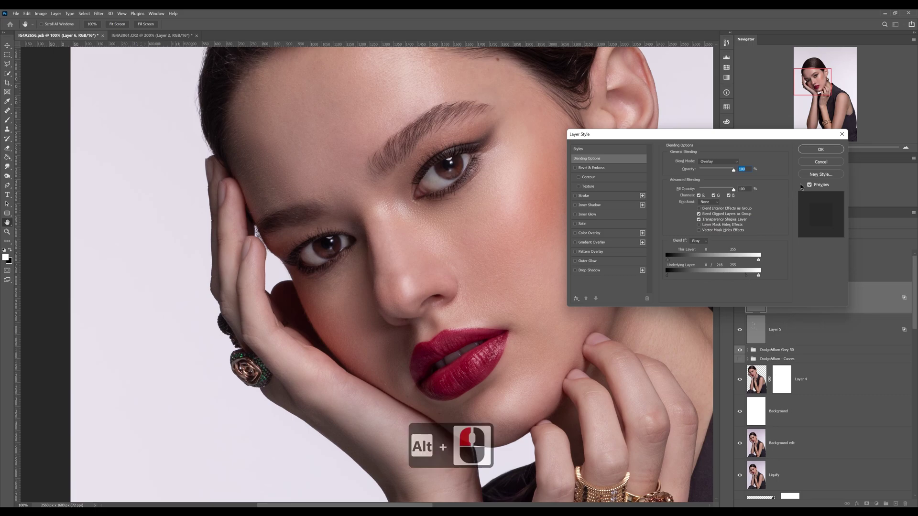
pyautogui.click(821, 149)
# - Compare the face with the blurred highlight layer hidden and shown, and examine the whole portrait at lower zoom levels
pyautogui.click(739, 298)
pyautogui.click(740, 299)
pyautogui.click(739, 299)
pyautogui.click(740, 299)
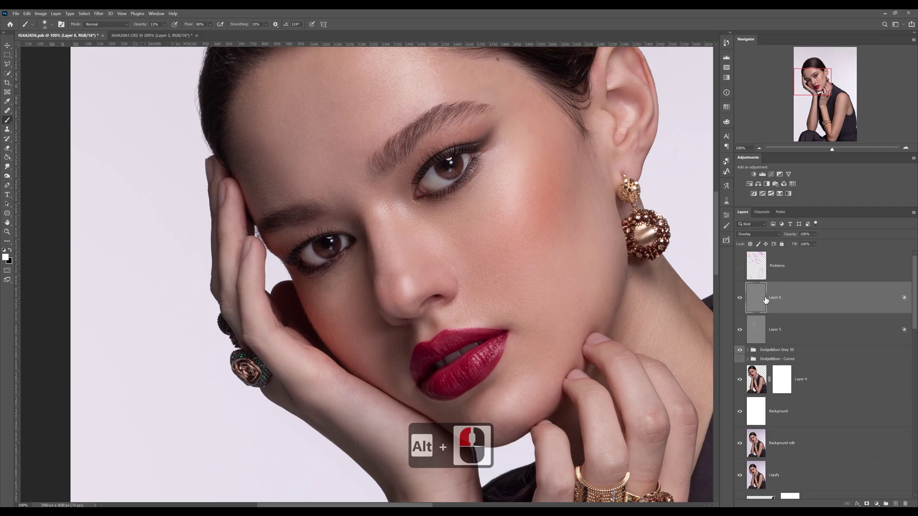
pyautogui.click(758, 148)
pyautogui.click(758, 148)
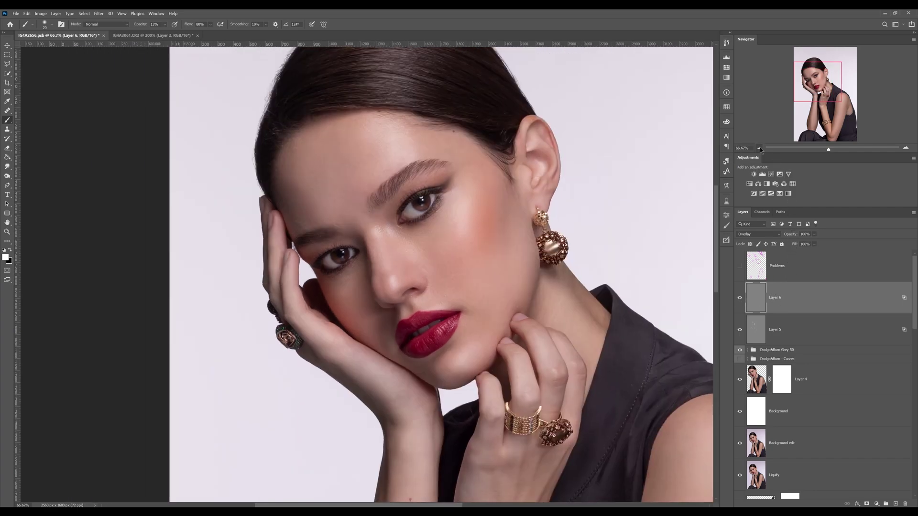
pyautogui.click(758, 147)
pyautogui.press('z')
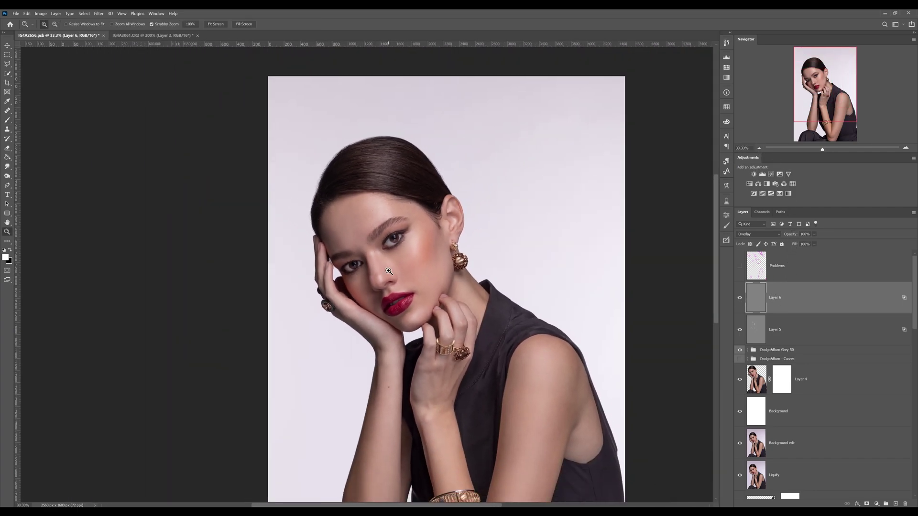
pyautogui.click(420, 275)
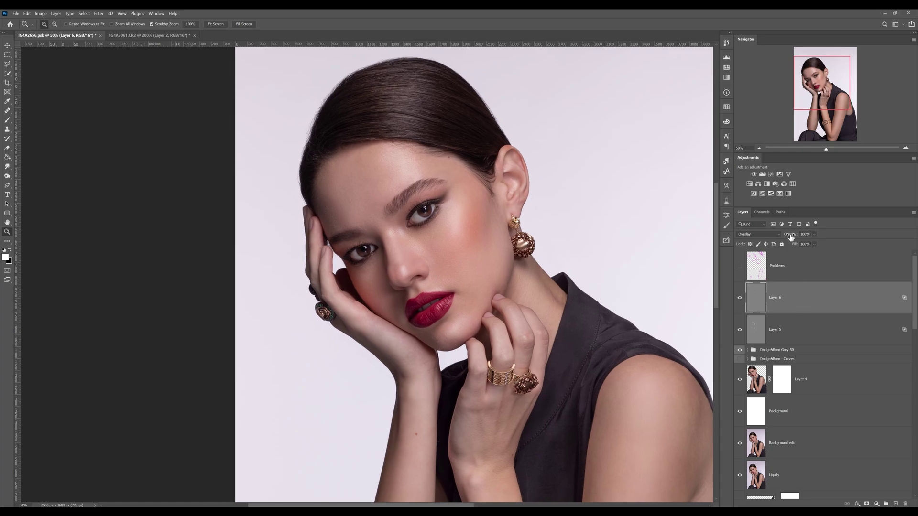
# - Adjust the opacity of the blurred highlight layer and rename it "Highlight master"
pyautogui.moveTo(791, 234); pyautogui.dragTo(578, 271)
pyautogui.doubleClick(778, 298)
pyautogui.write('G')
pyautogui.write('ighlight master')
pyautogui.press('Return')
# - Rename the Overlay layer directly below Highlight master as "General Highlight"
pyautogui.click(774, 330)
pyautogui.doubleClick(775, 330)
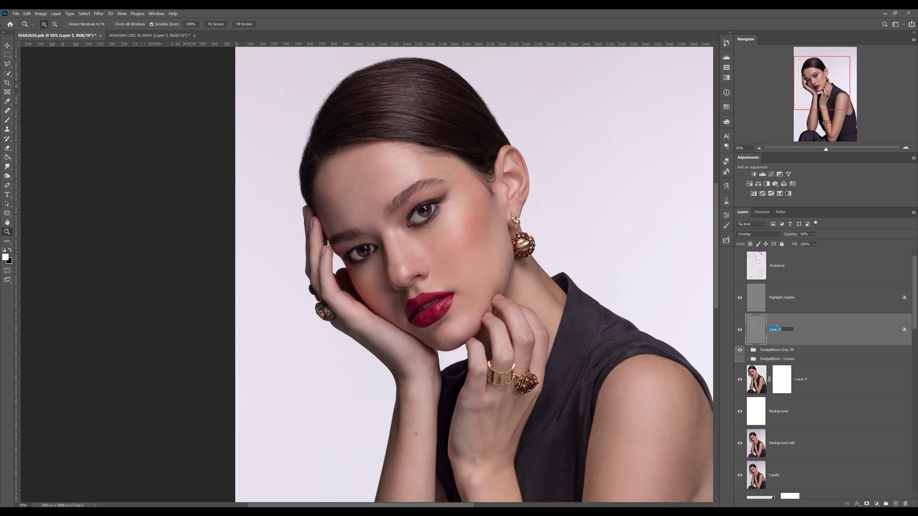
pyautogui.write('General Highlight')
pyautogui.press('Return')
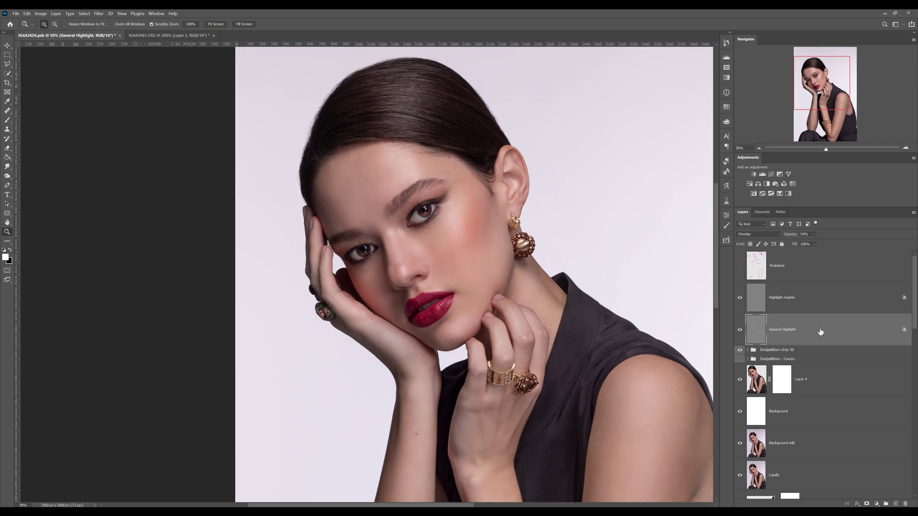
# - Open the name of the Highlight master layer for editing
pyautogui.doubleClick(791, 298)
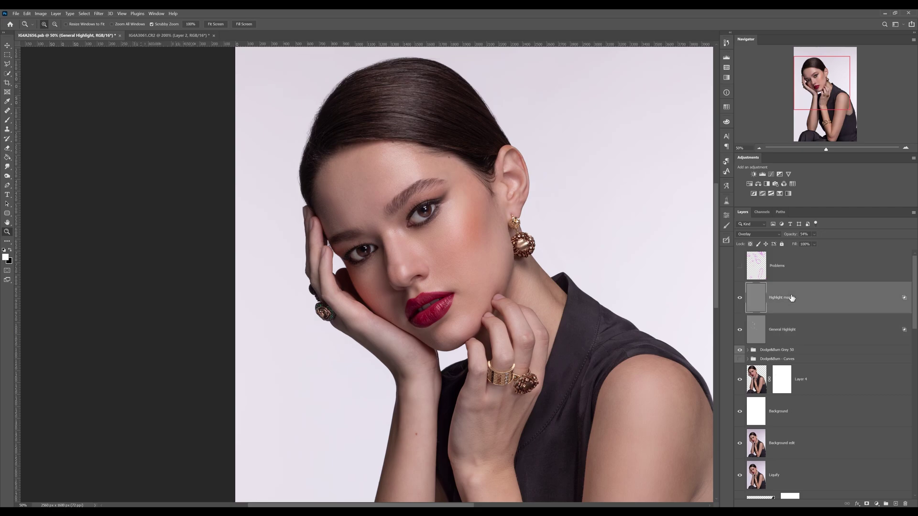